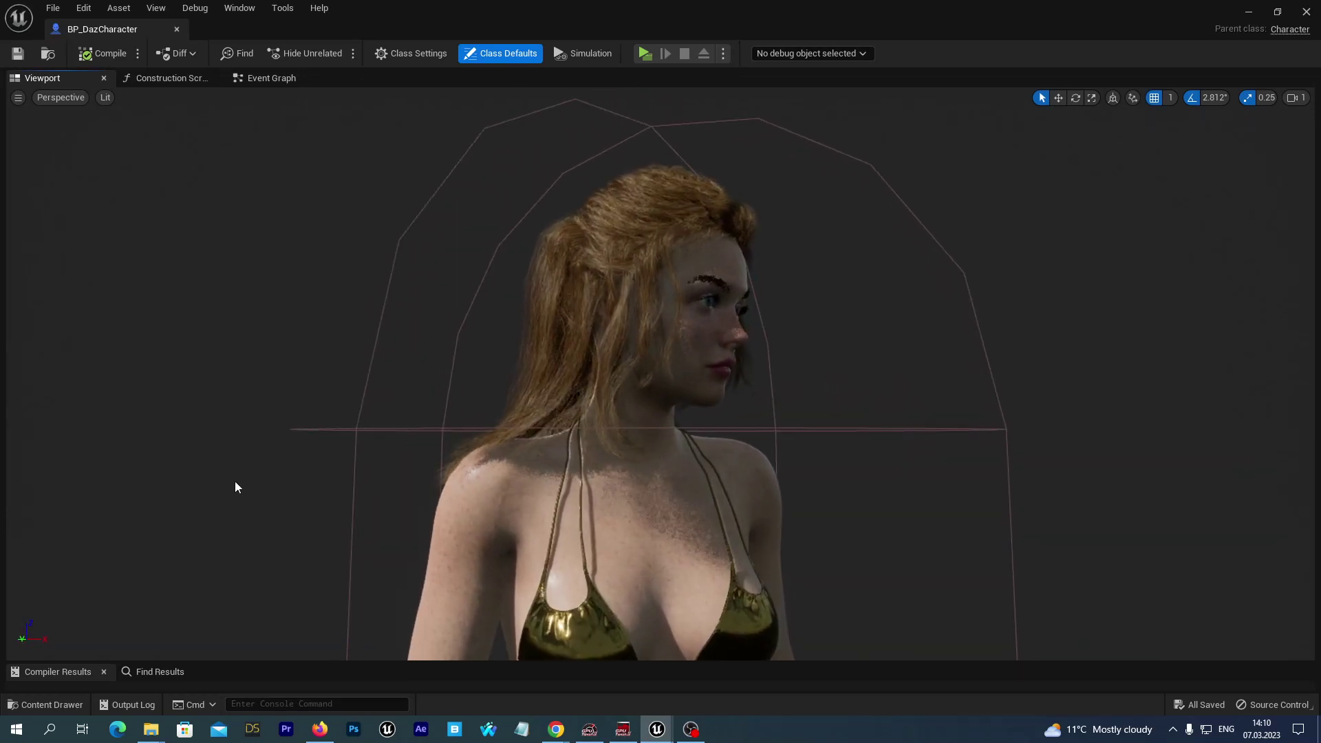
Examine the Daz character from several angles in the blueprint viewport and run it through the third-person level preview.
{"action": "middle_click_drag", "start_coordinate": [229, 480], "coordinate": [289, 487]}
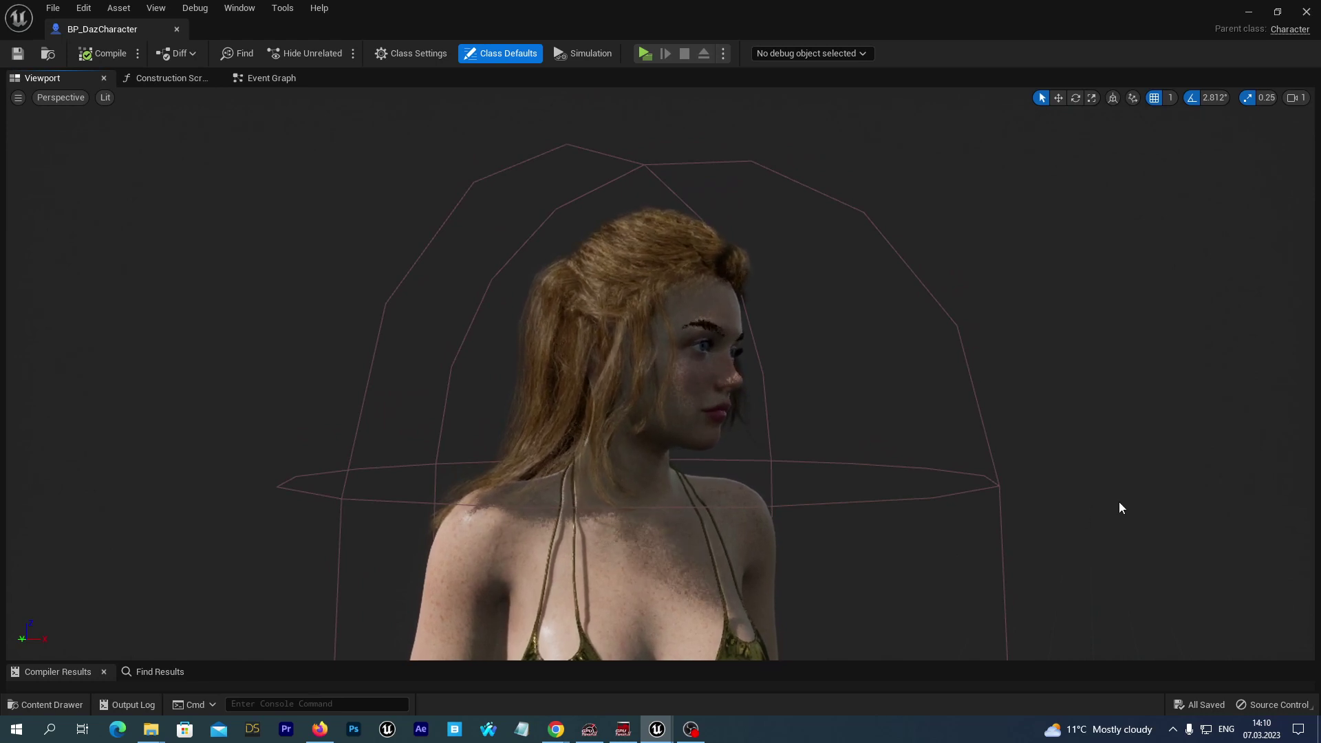
{"action": "left_click_drag", "start_coordinate": [1120, 508], "coordinate": [561, 515]}
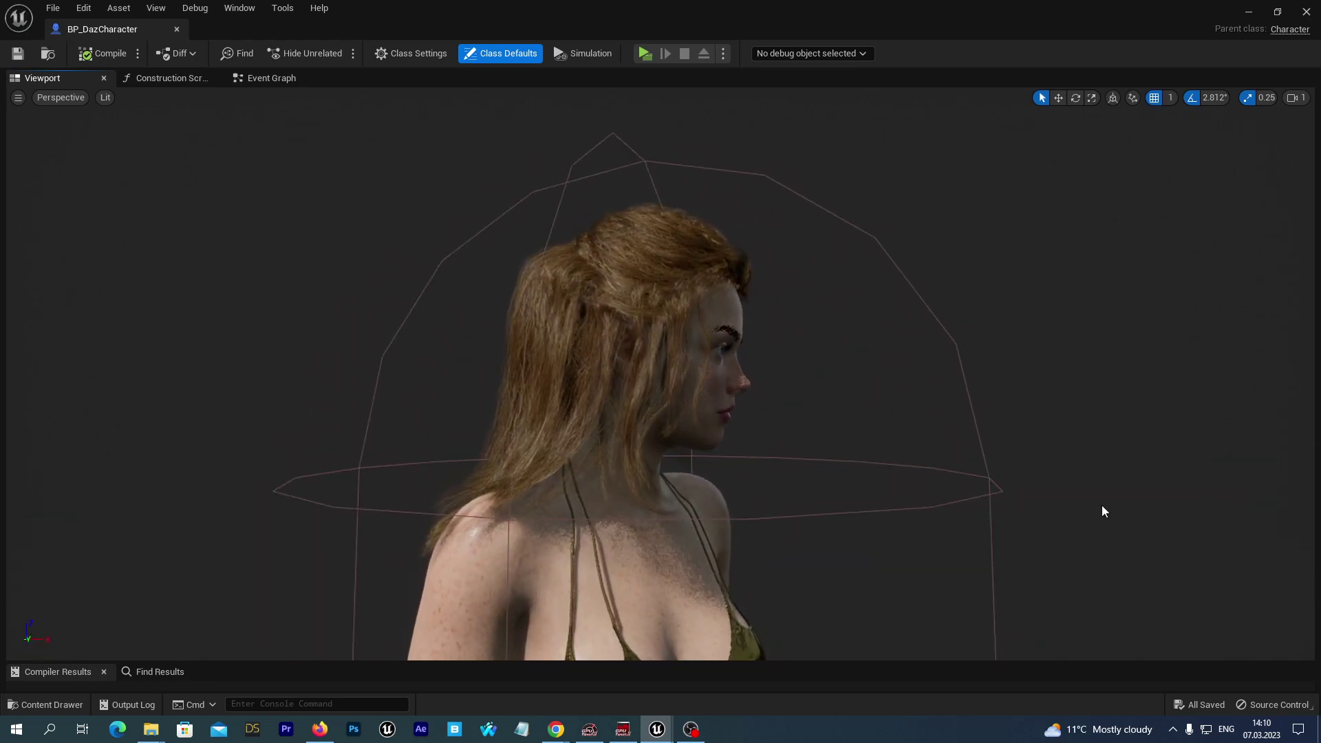
{"action": "right_click_drag", "start_coordinate": [1094, 520], "coordinate": [1095, 619]}
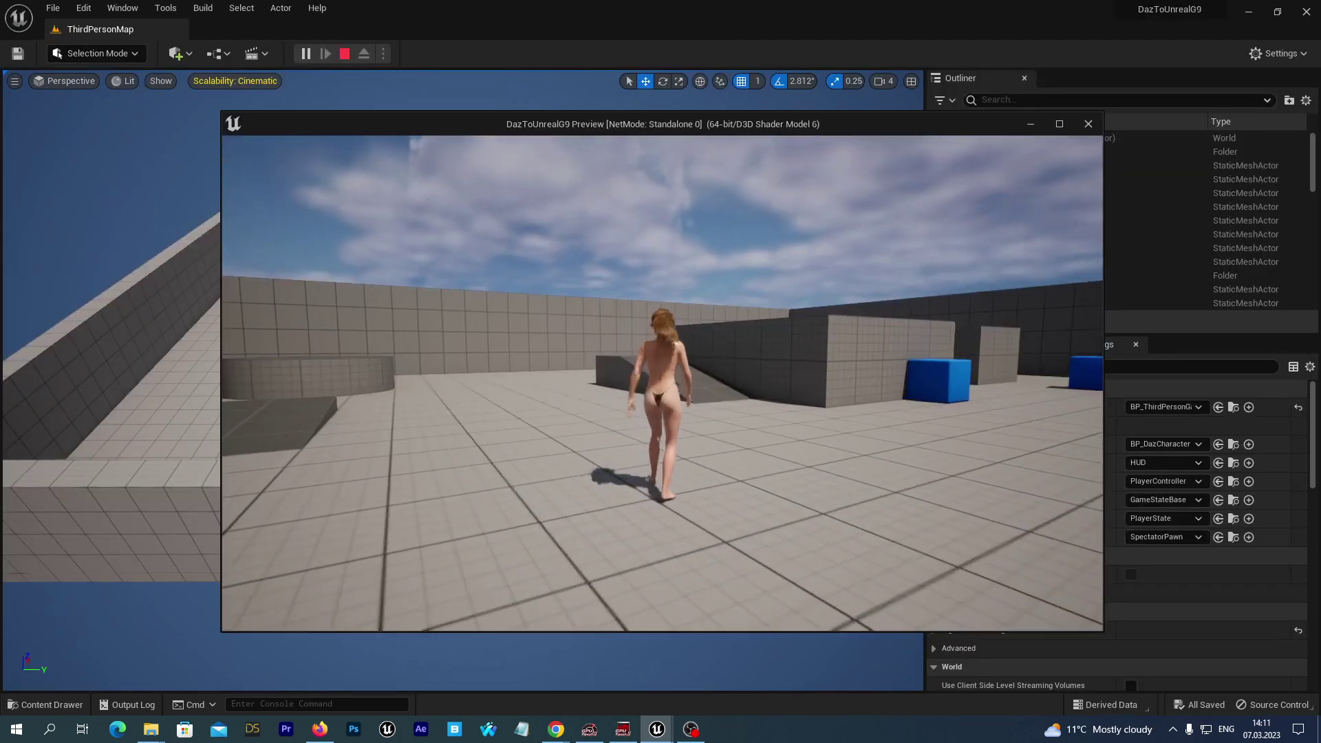
{"action": "key", "text": "w"}
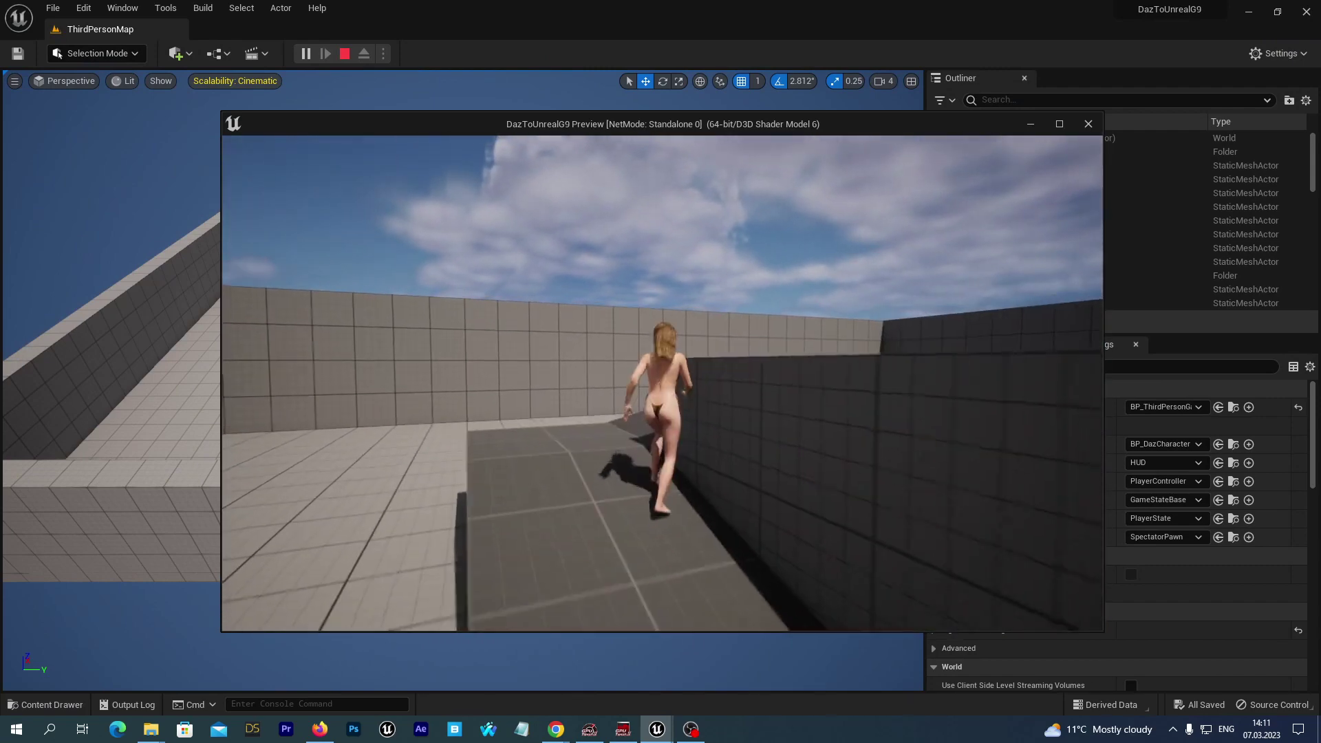
{"action": "key", "text": "w"}
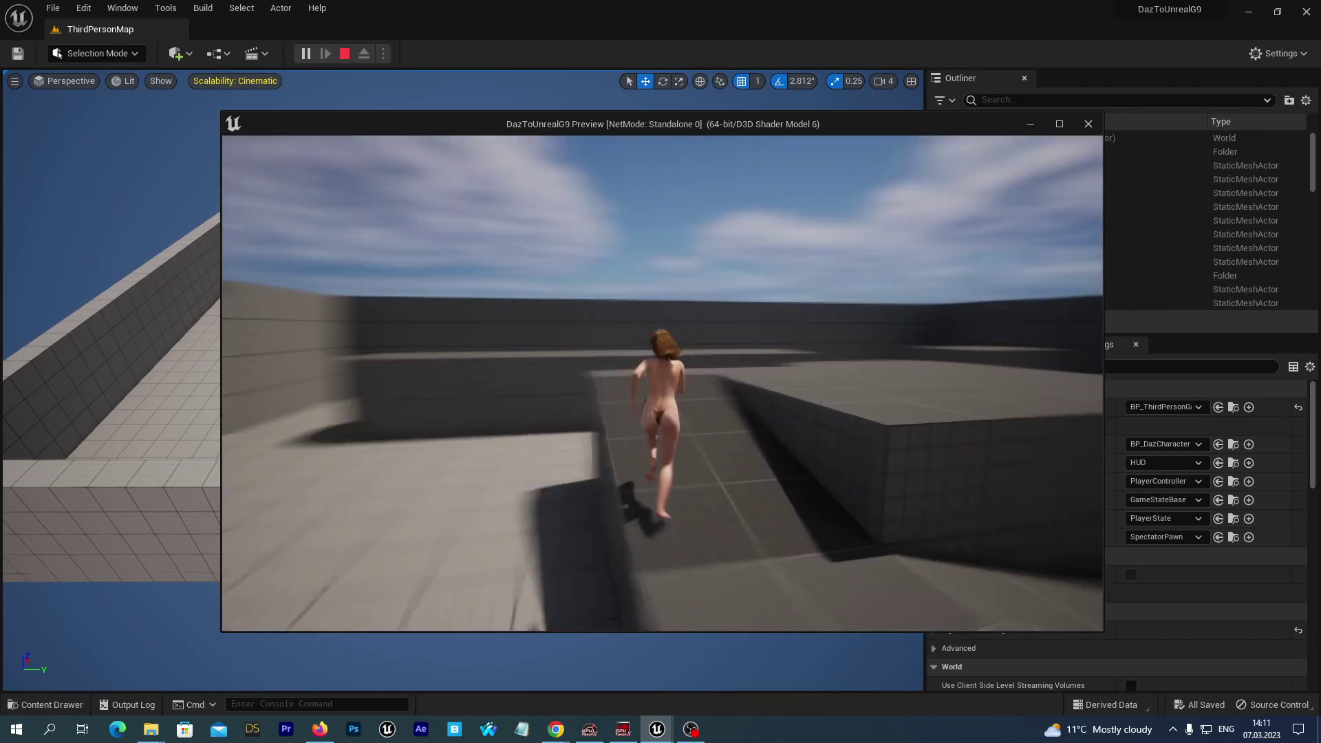
{"action": "key", "text": "w"}
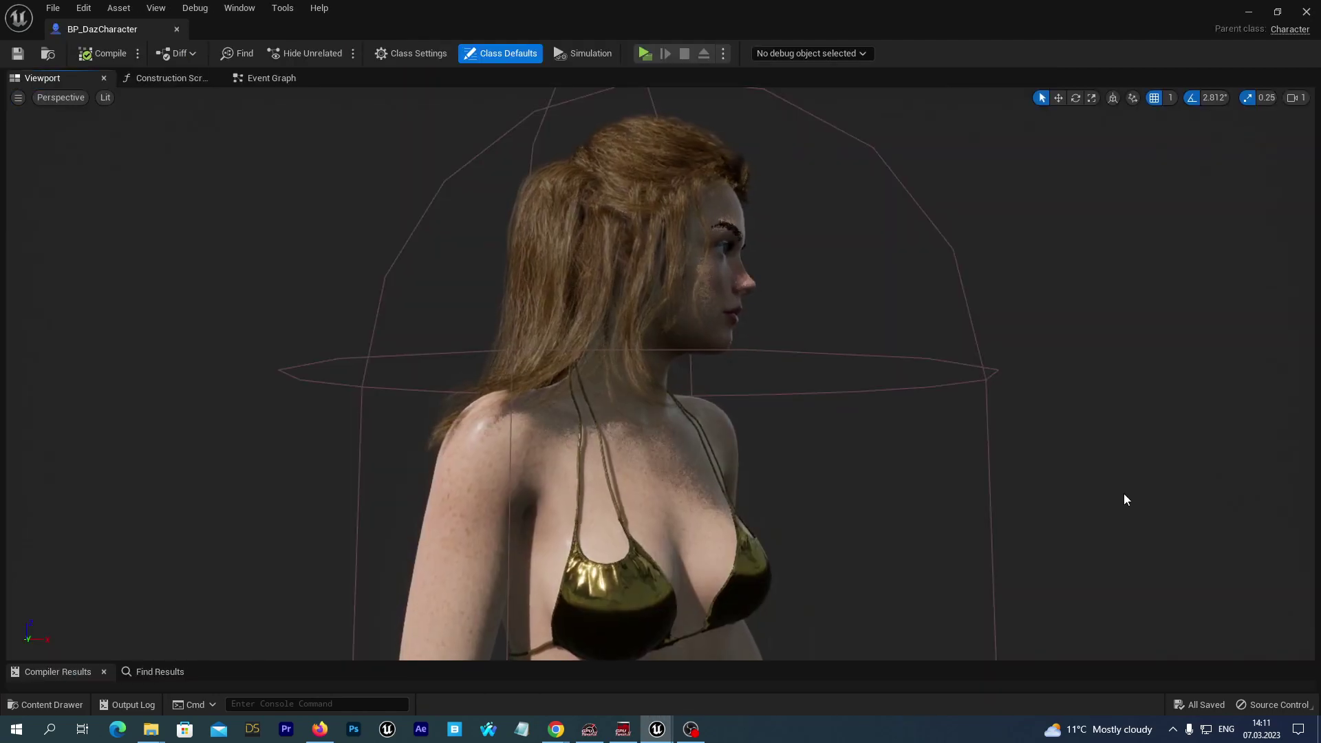
{"action": "mouse_move", "coordinate": [1124, 493]}
{"action": "left_mouse_down"}
{"action": "mouse_move", "coordinate": [1314, 492]}
{"action": "mouse_move", "coordinate": [1123, 492]}
{"action": "left_mouse_up"}
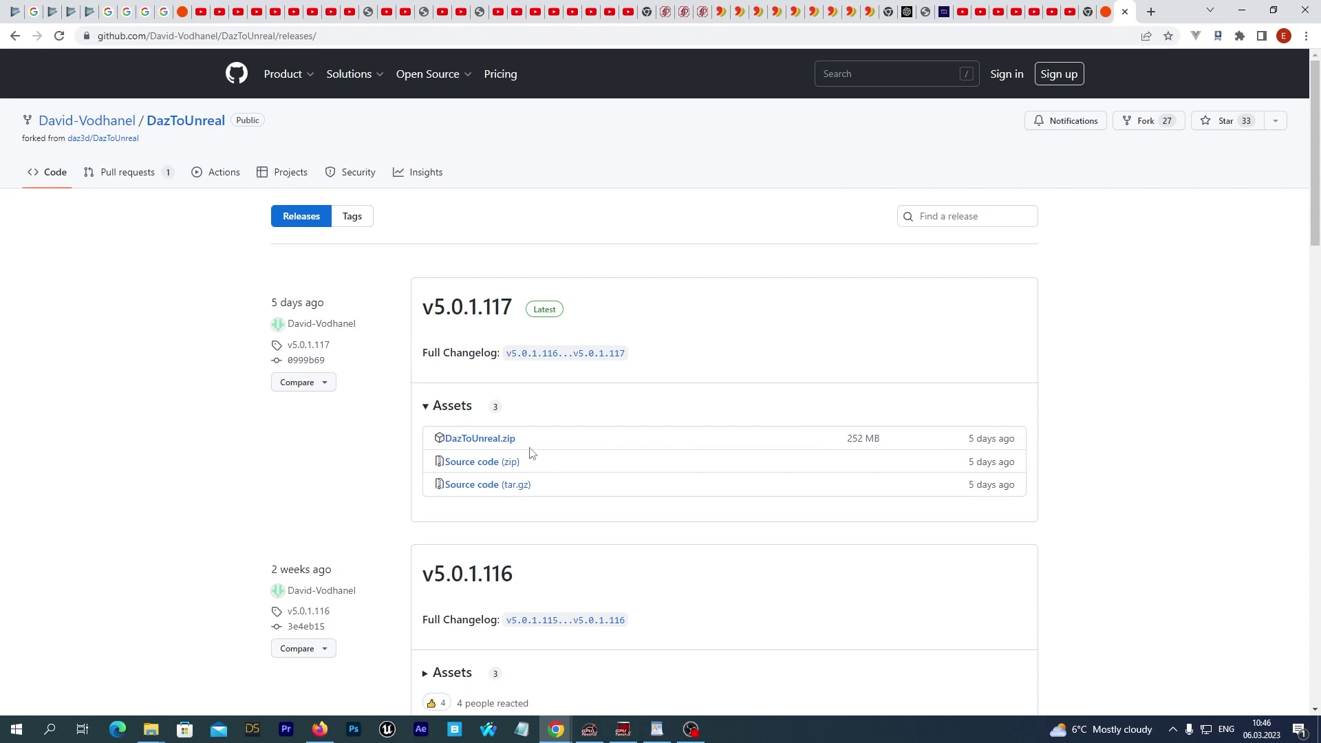
Download DazToUnreal.zip from the v5.0.1.117 release into a new DazUnrealMarch folder inside Downloads.
{"action": "left_click", "coordinate": [506, 446]}
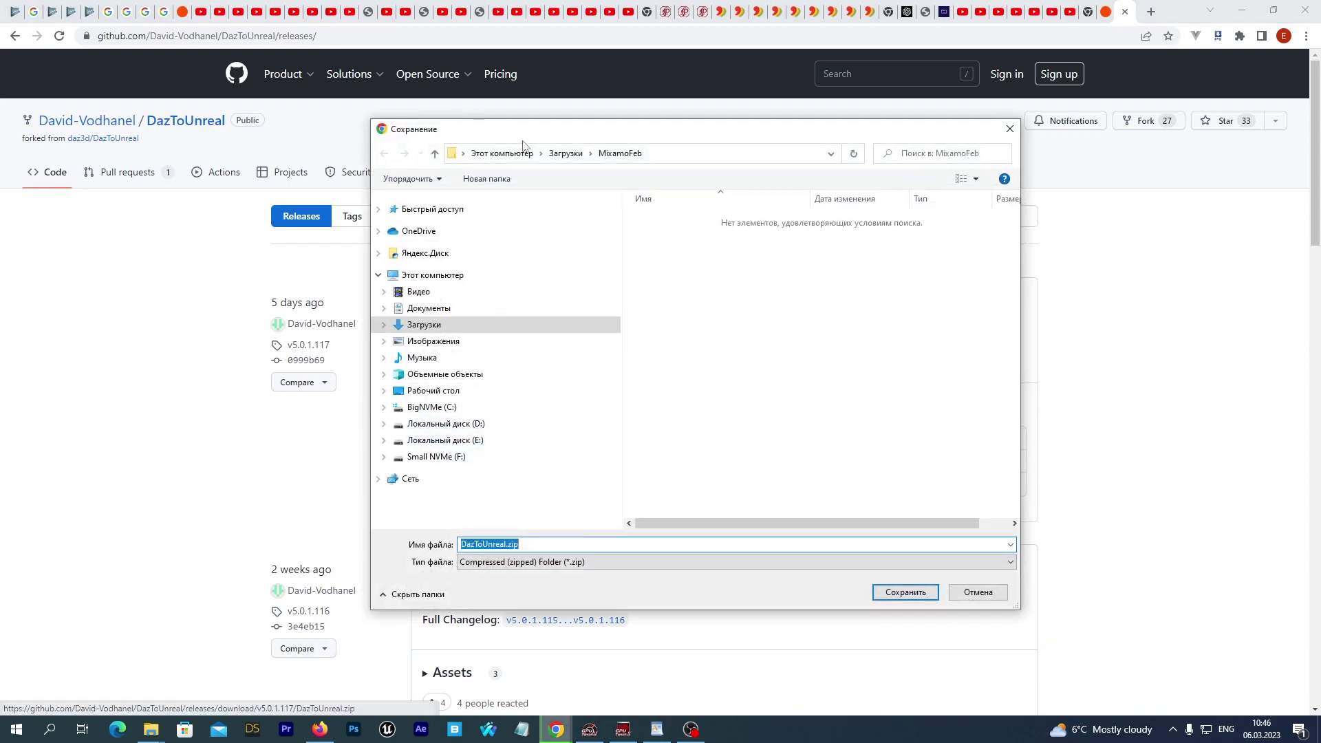
{"action": "left_click", "coordinate": [566, 153]}
{"action": "right_click", "coordinate": [796, 249]}
{"action": "mouse_move", "coordinate": [880, 432]}
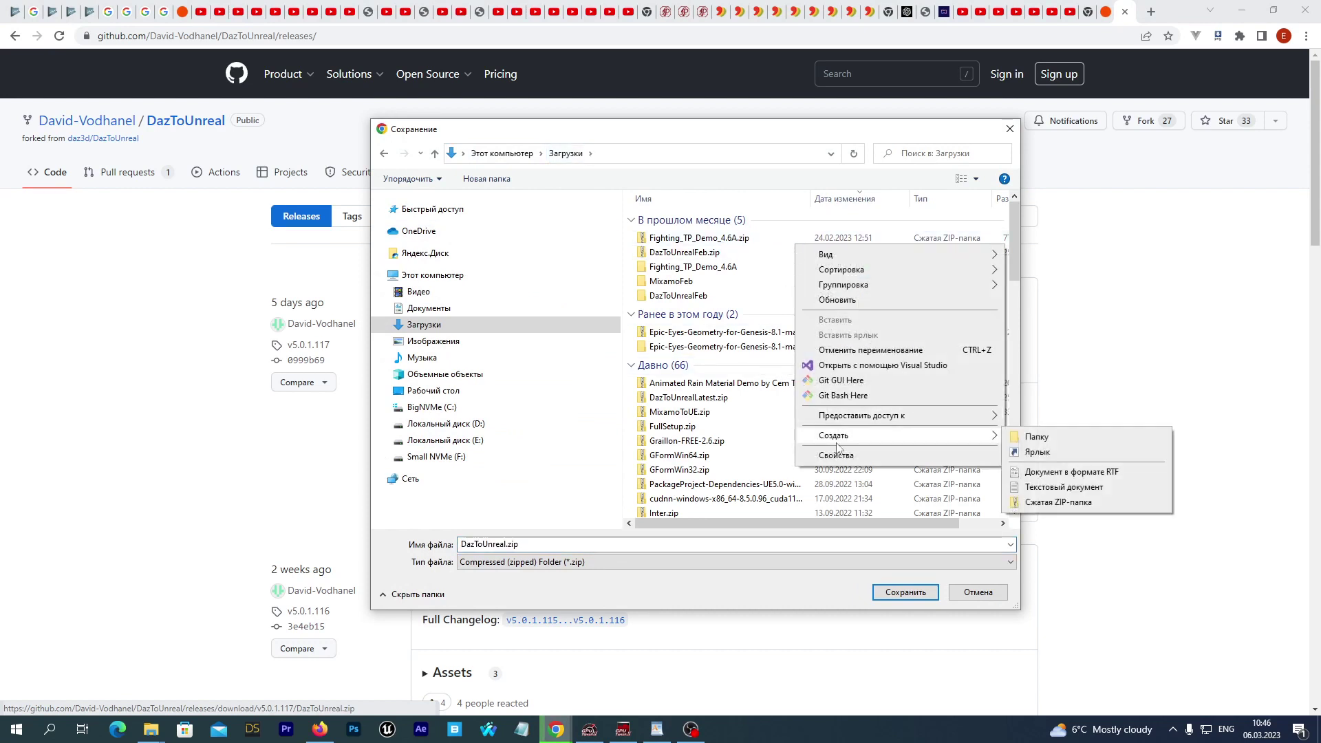
{"action": "left_click", "coordinate": [1028, 438]}
{"action": "type", "text": "DazUnrealMar"}
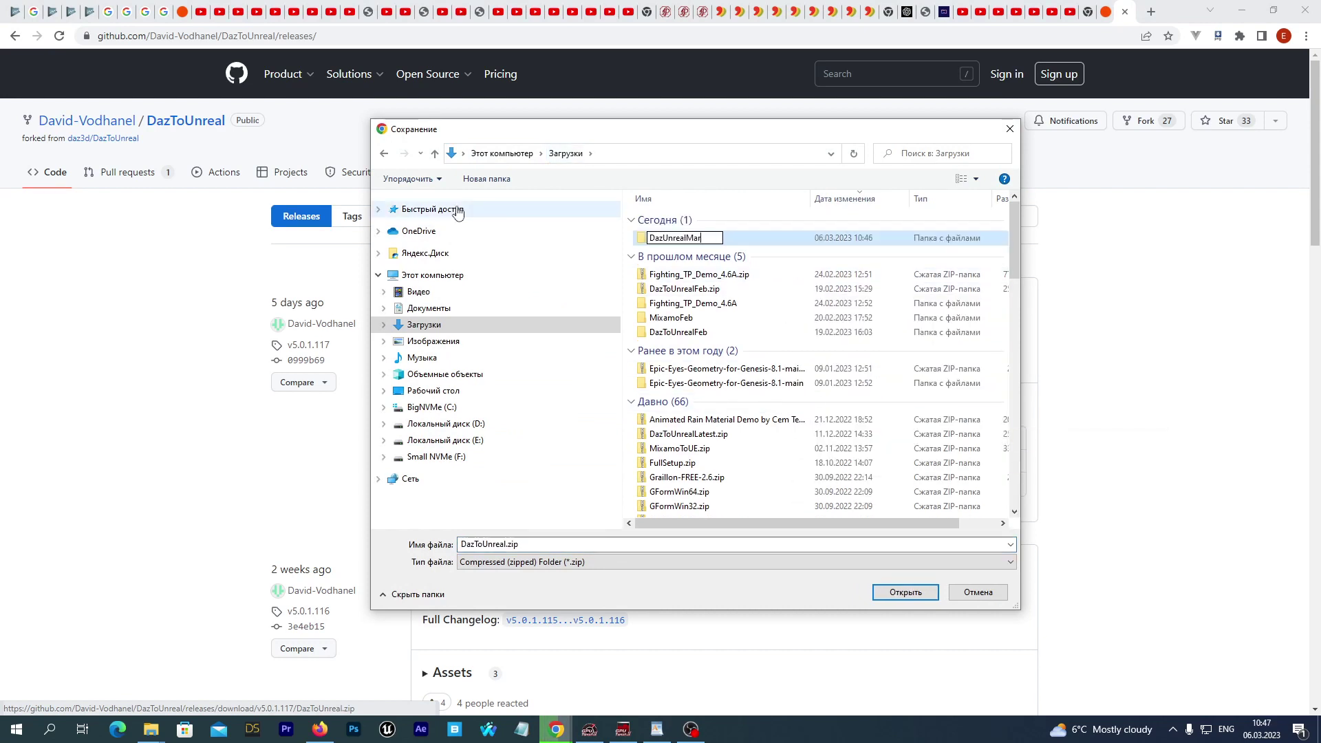
{"action": "key", "text": "Return"}
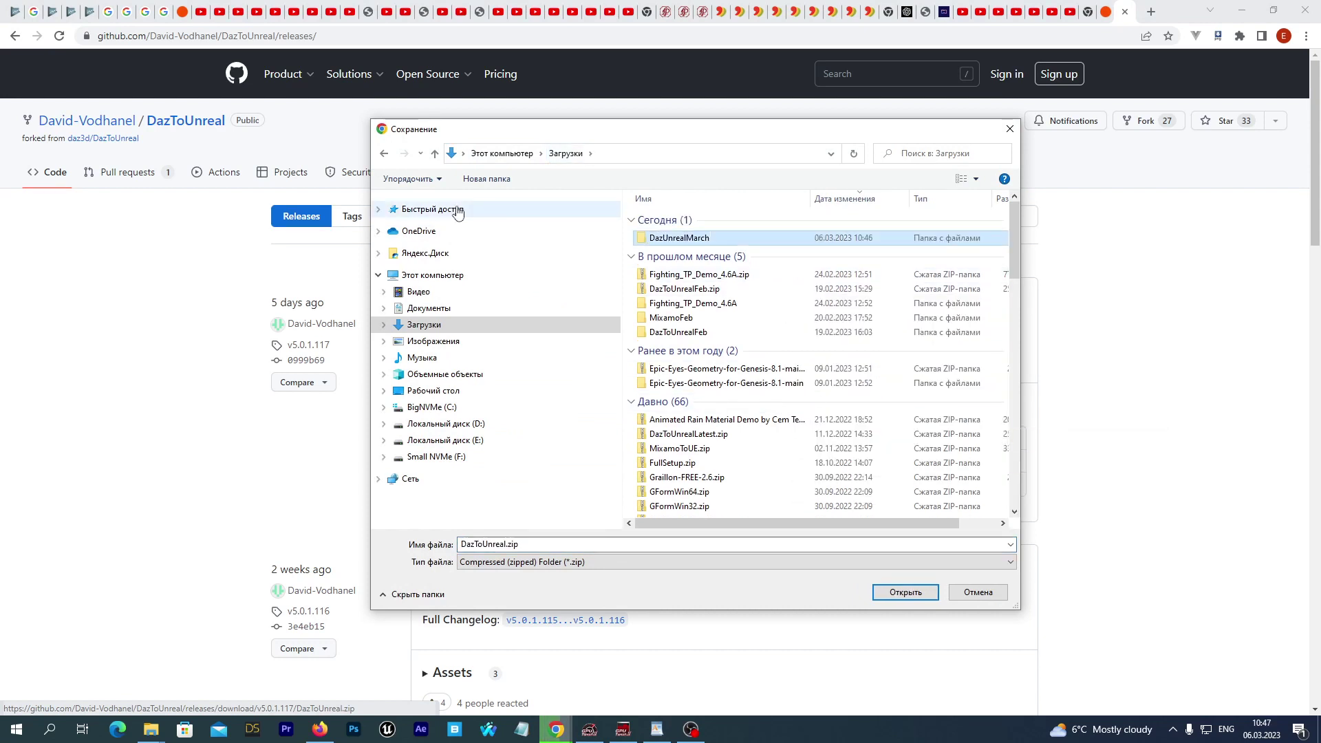
{"action": "key", "text": "Return"}
{"action": "left_click", "coordinate": [905, 591]}
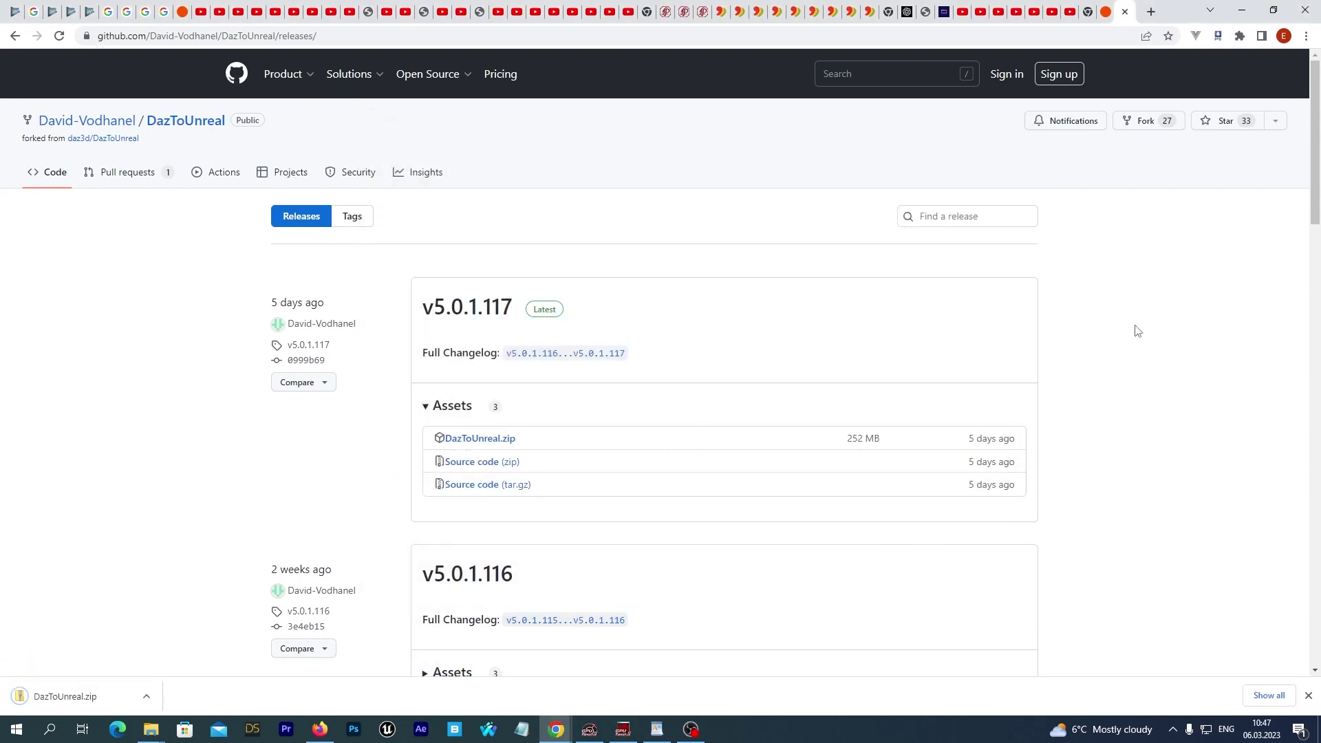
Show the downloaded DazToUnreal.zip in its folder and extract it with 7-Zip into a DazToUnreal subfolder.
{"action": "left_click", "coordinate": [147, 700]}
{"action": "left_click", "coordinate": [181, 654]}
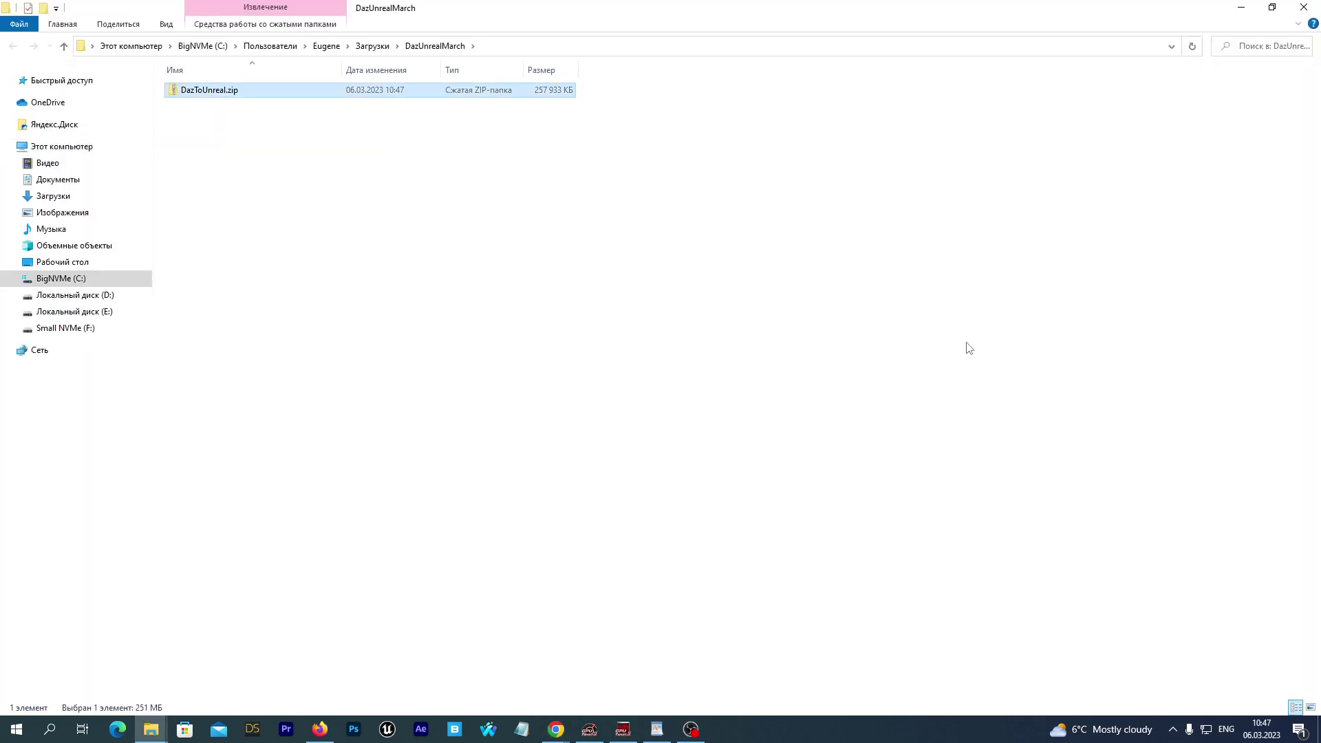
{"action": "right_click", "coordinate": [194, 93]}
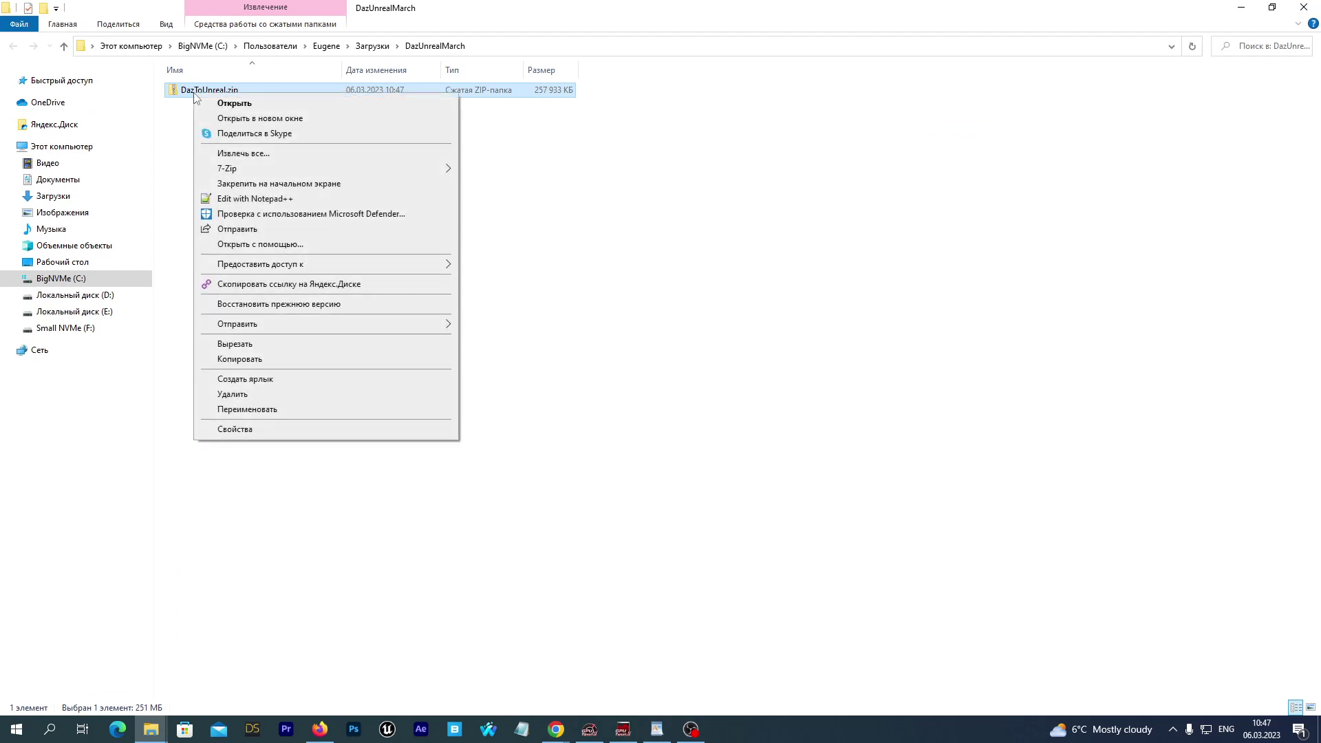
{"action": "mouse_move", "coordinate": [371, 168]}
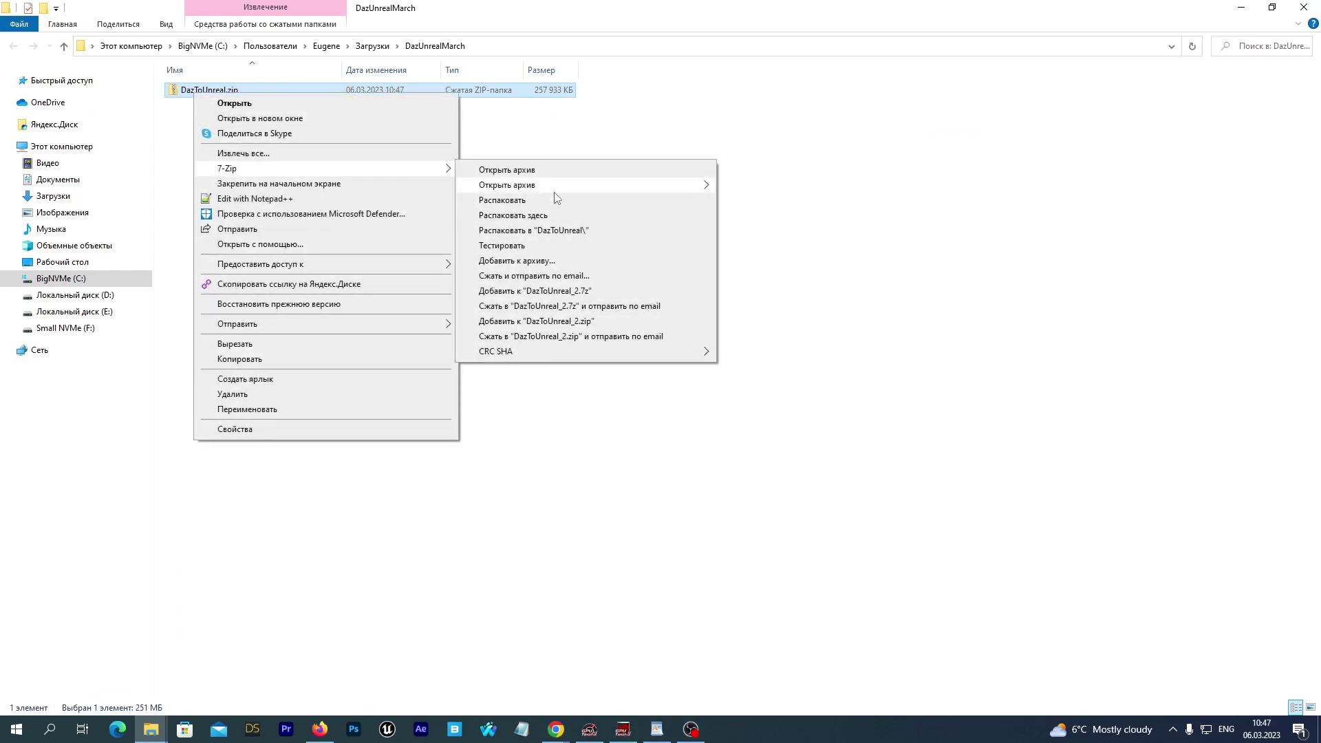
{"action": "left_click", "coordinate": [550, 229]}
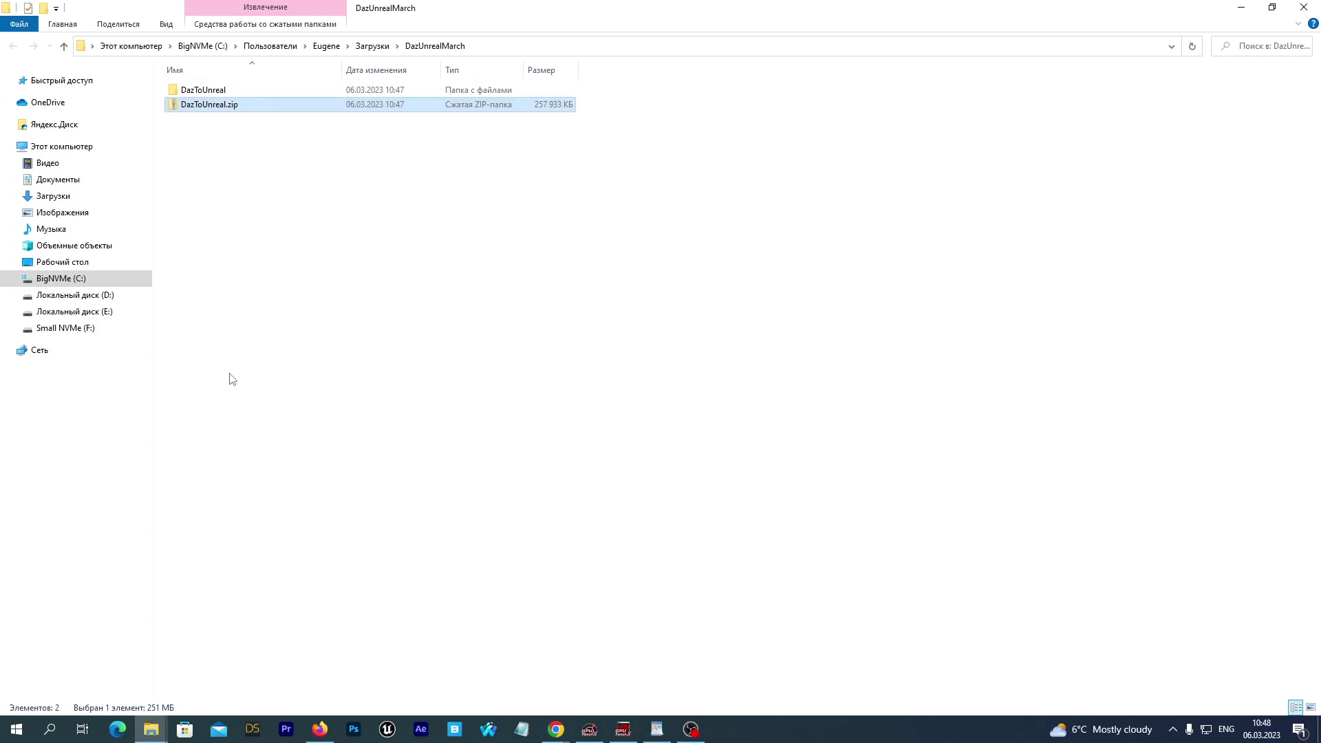
Copy the DazToUnreal plugin folder from the UE_5.1 folder of the extracted archive.
{"action": "double_click", "coordinate": [224, 92]}
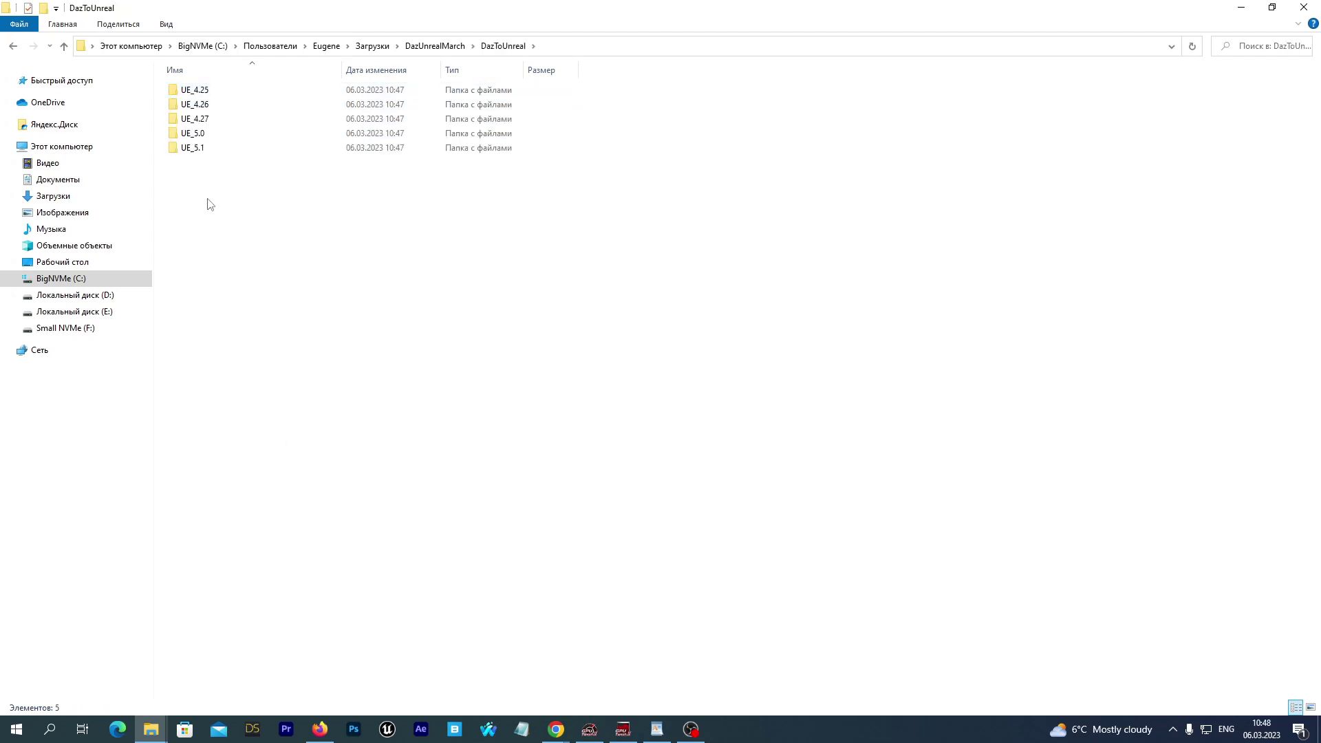
{"action": "left_click", "coordinate": [195, 150]}
{"action": "double_click", "coordinate": [196, 151]}
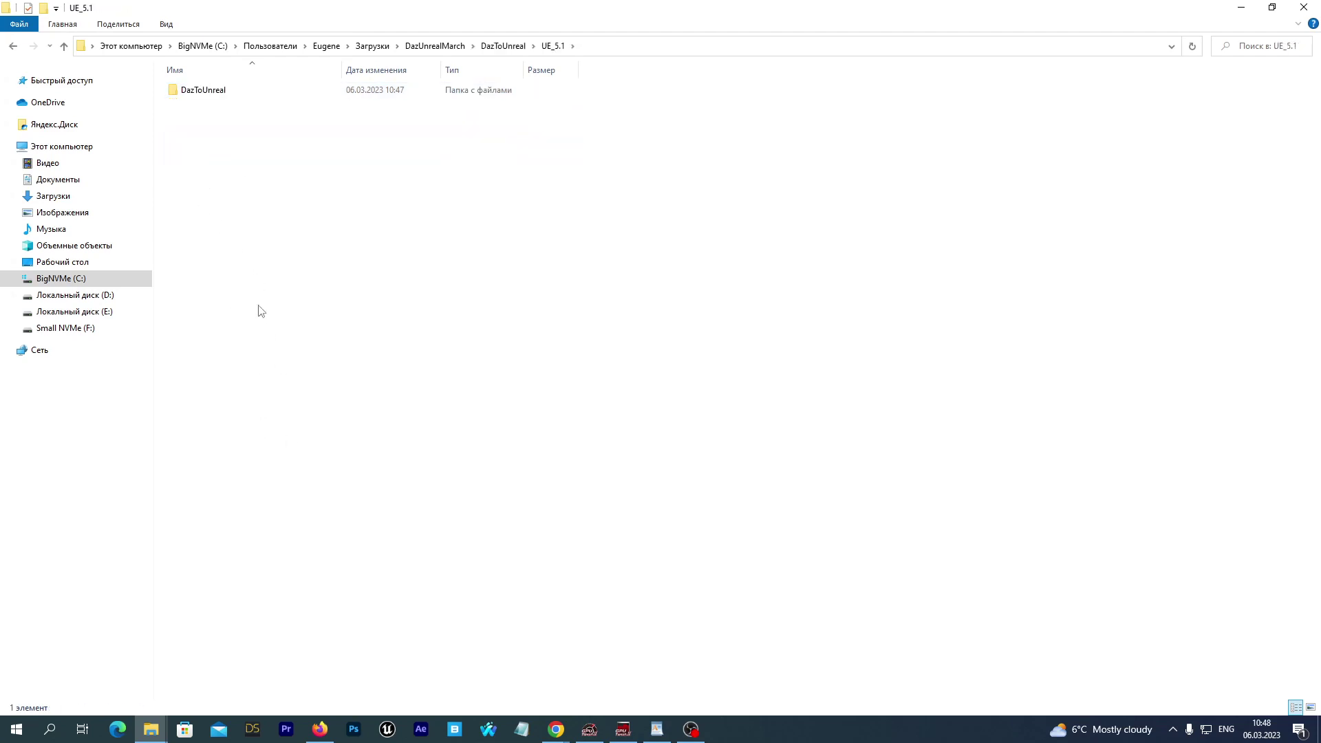
{"action": "right_click", "coordinate": [207, 96]}
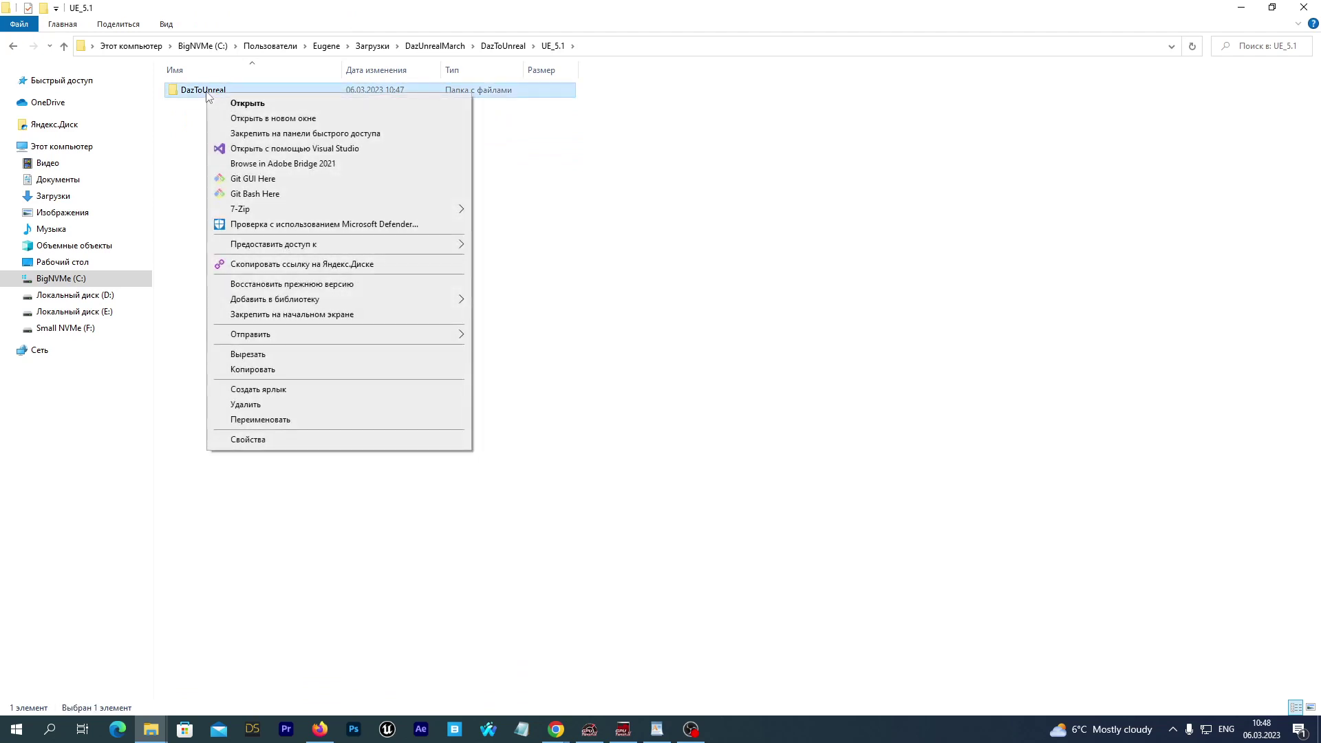
{"action": "left_click", "coordinate": [252, 372]}
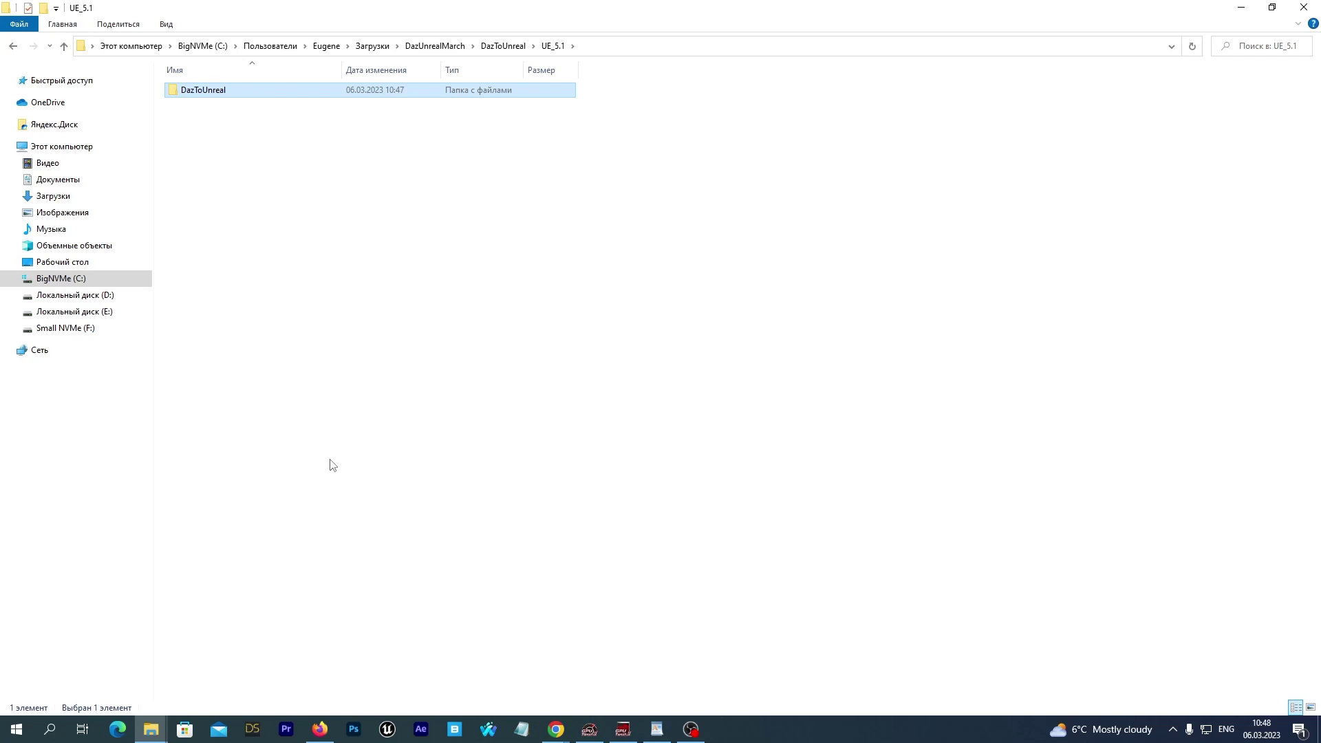
Paste the copied plugin folder into C:\Program Files\Epic Games\UE_5.1\Engine\Plugins.
{"action": "left_click", "coordinate": [118, 46]}
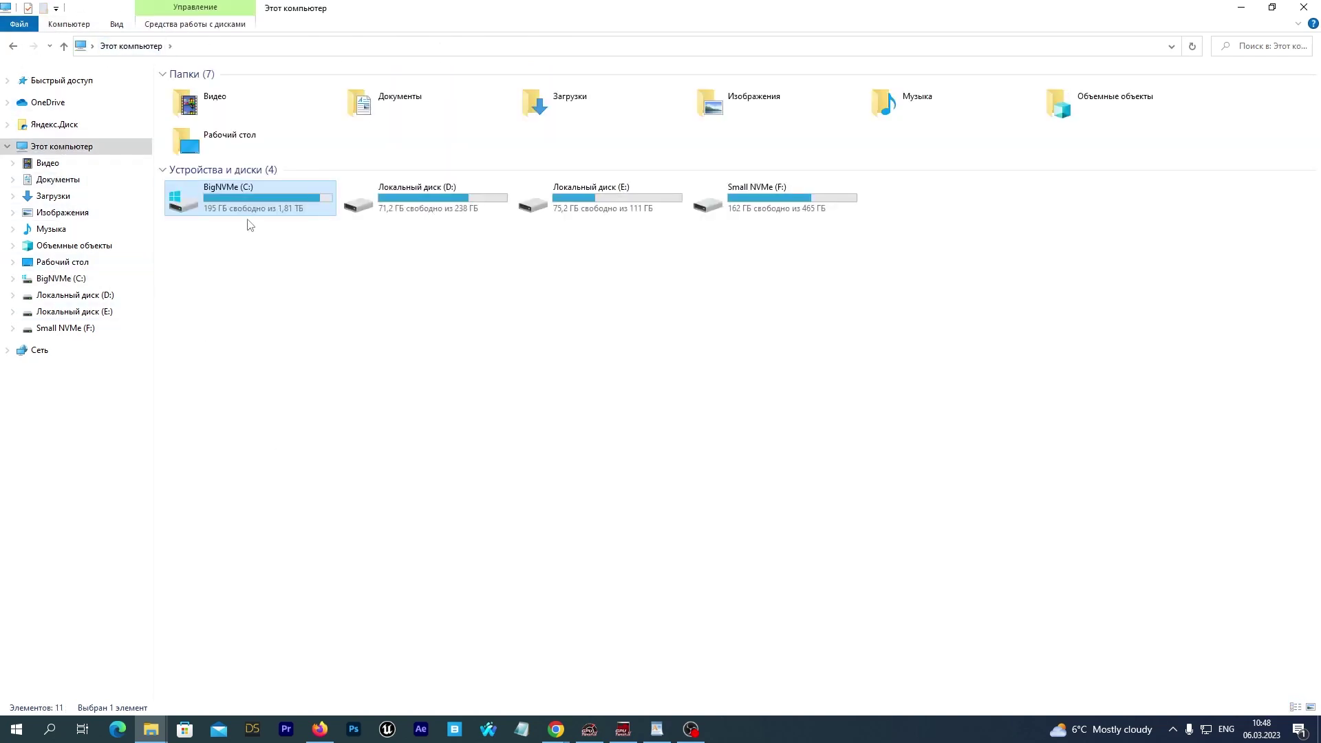
{"action": "double_click", "coordinate": [236, 198]}
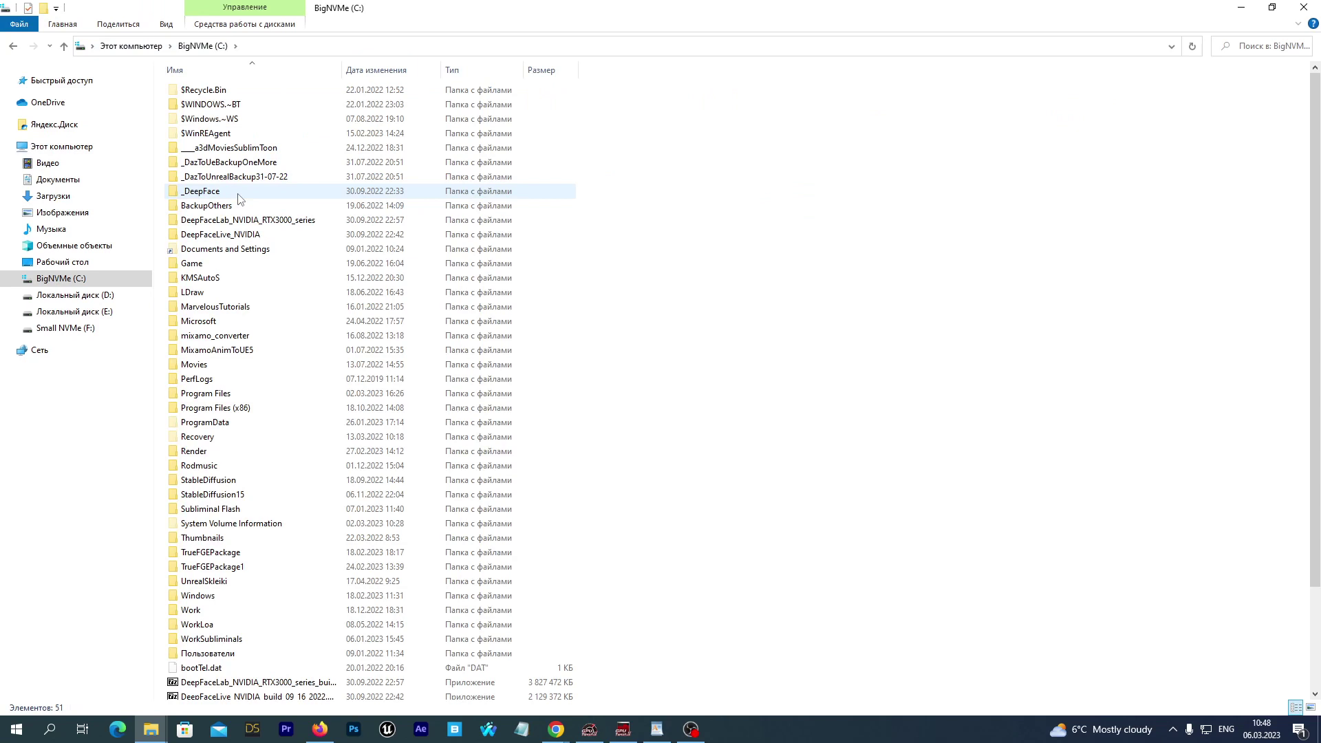
{"action": "double_click", "coordinate": [206, 393]}
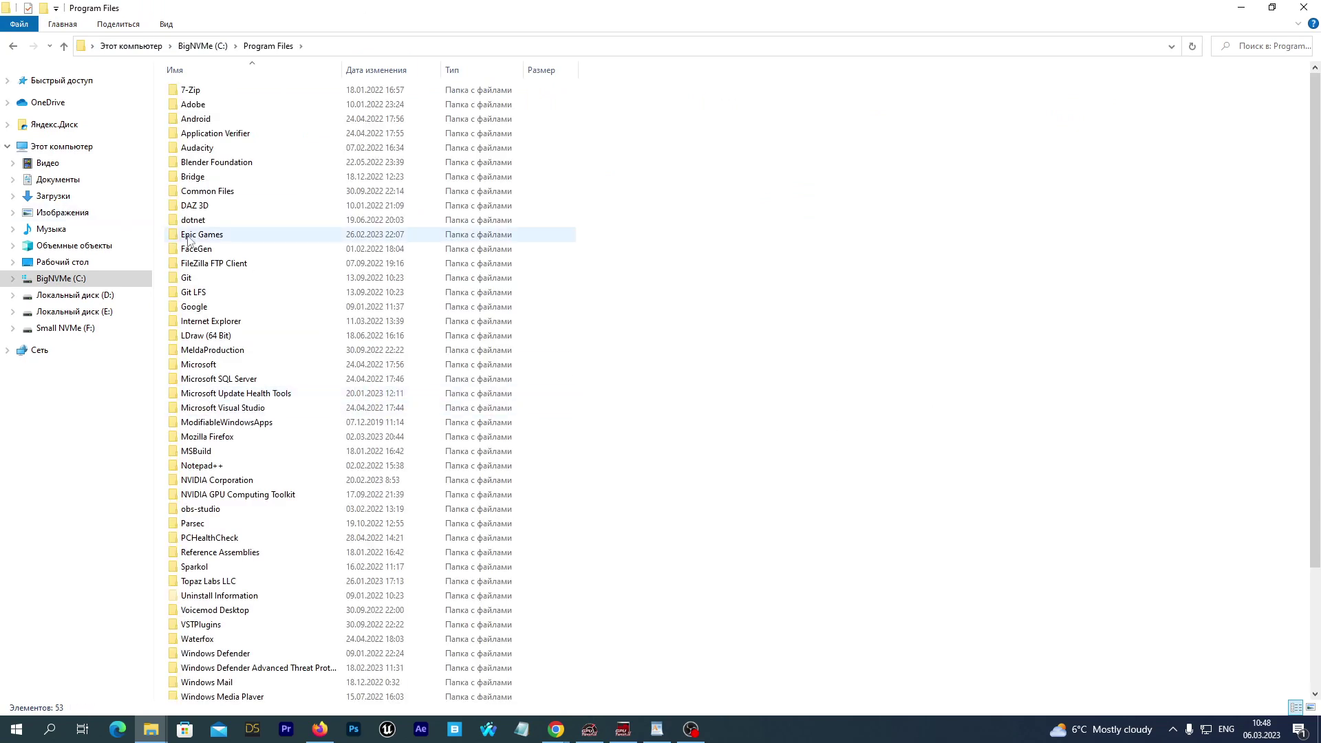
{"action": "double_click", "coordinate": [199, 234]}
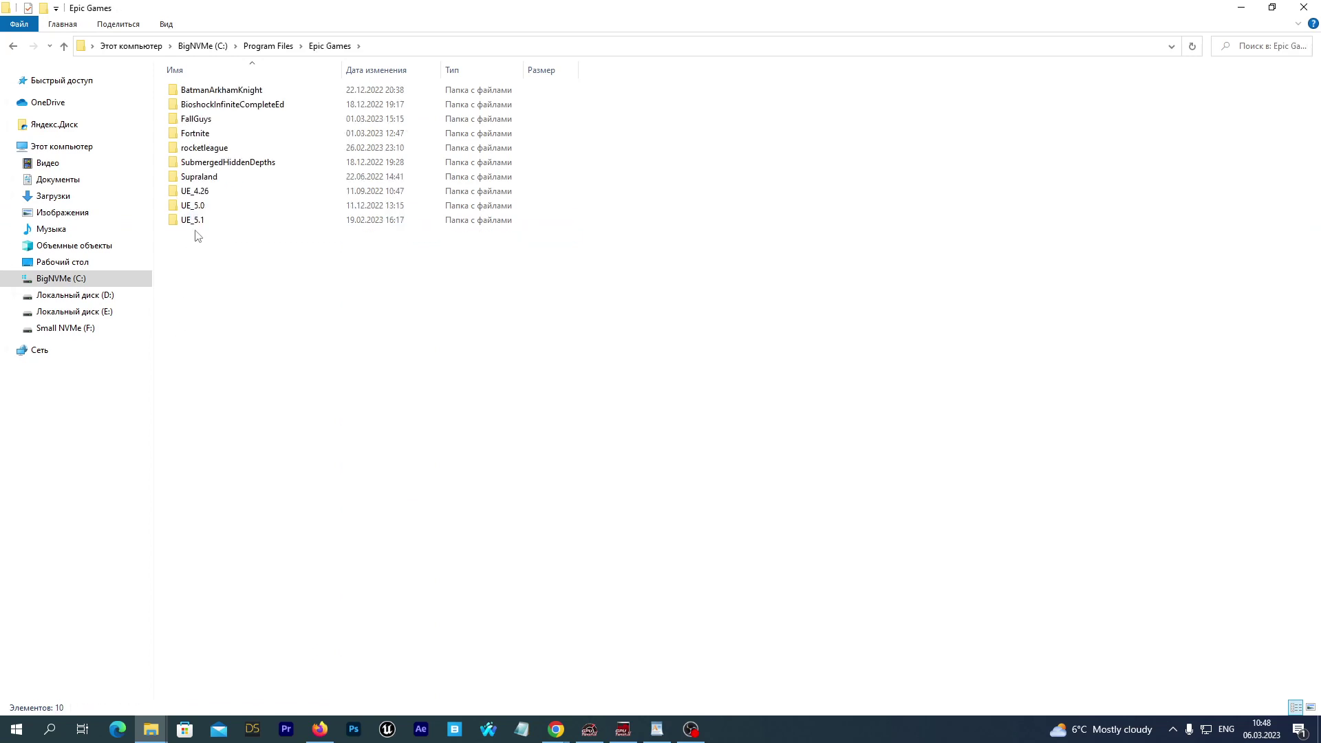
{"action": "double_click", "coordinate": [196, 220]}
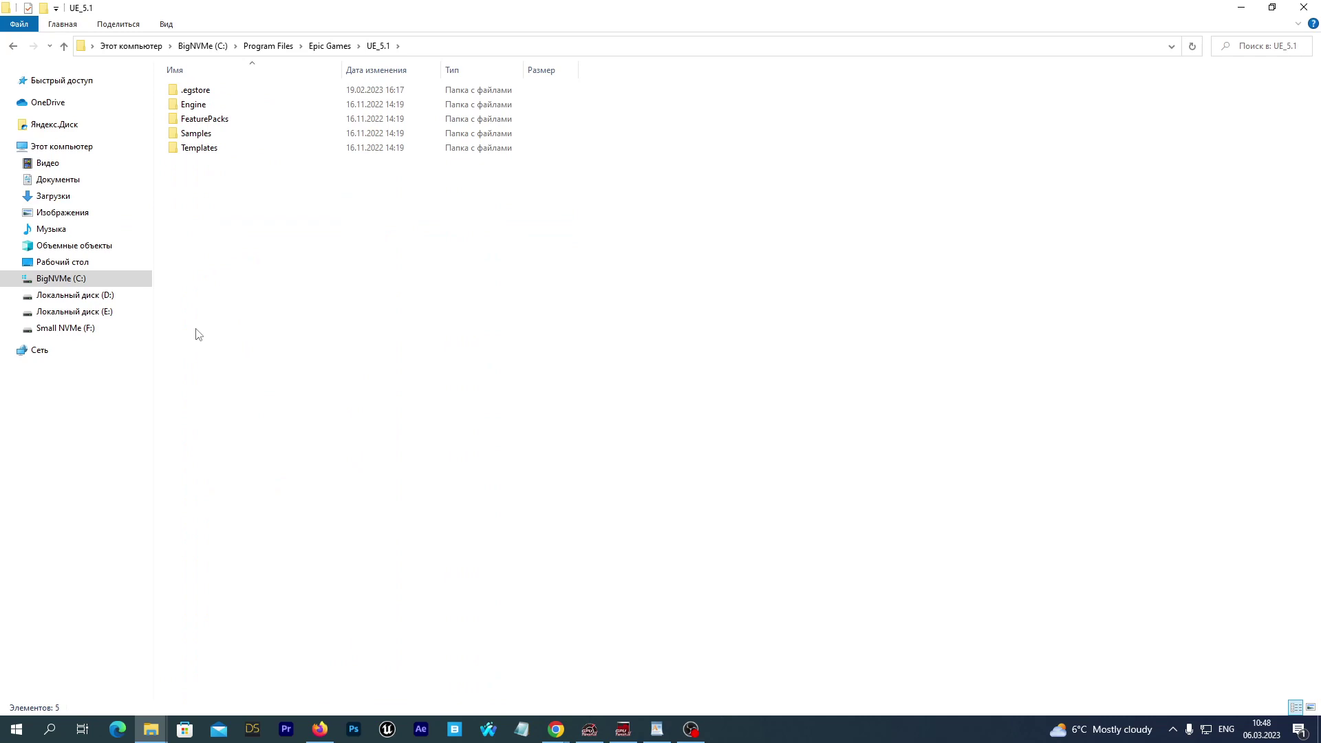
{"action": "double_click", "coordinate": [196, 105]}
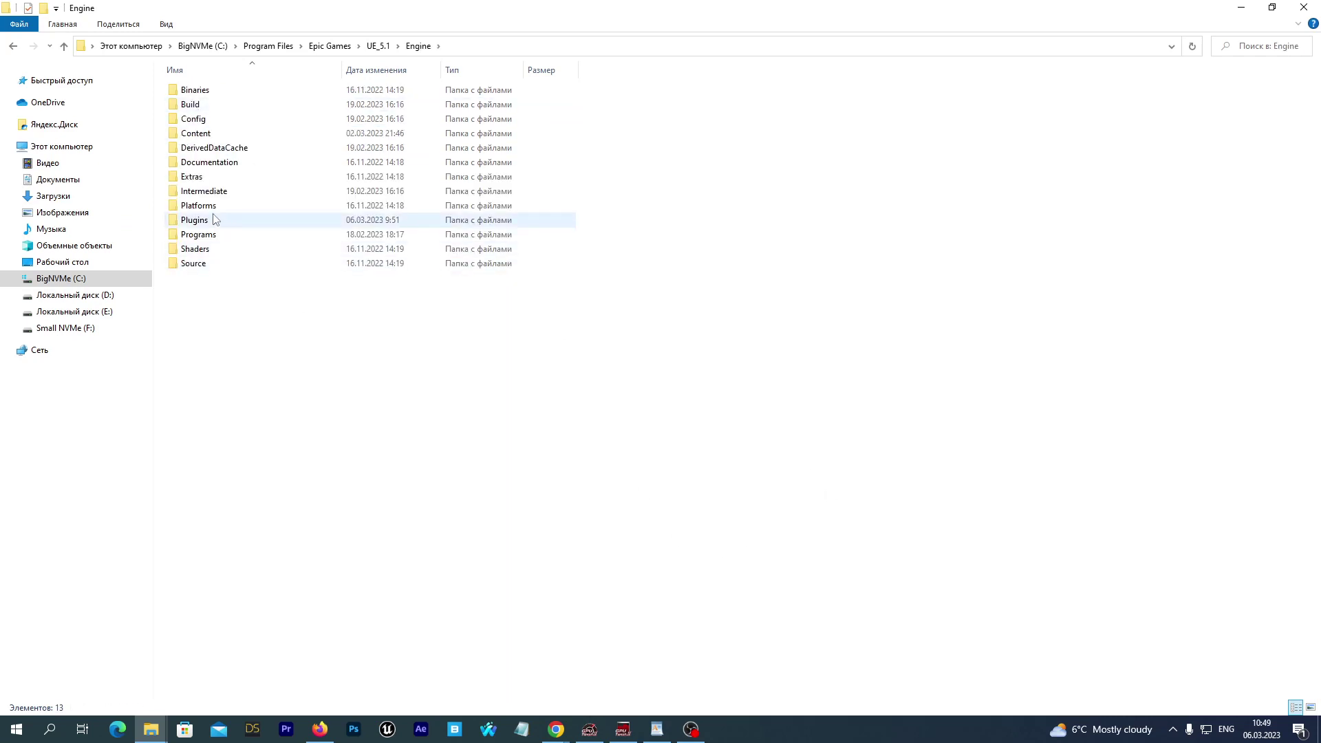
{"action": "double_click", "coordinate": [195, 220]}
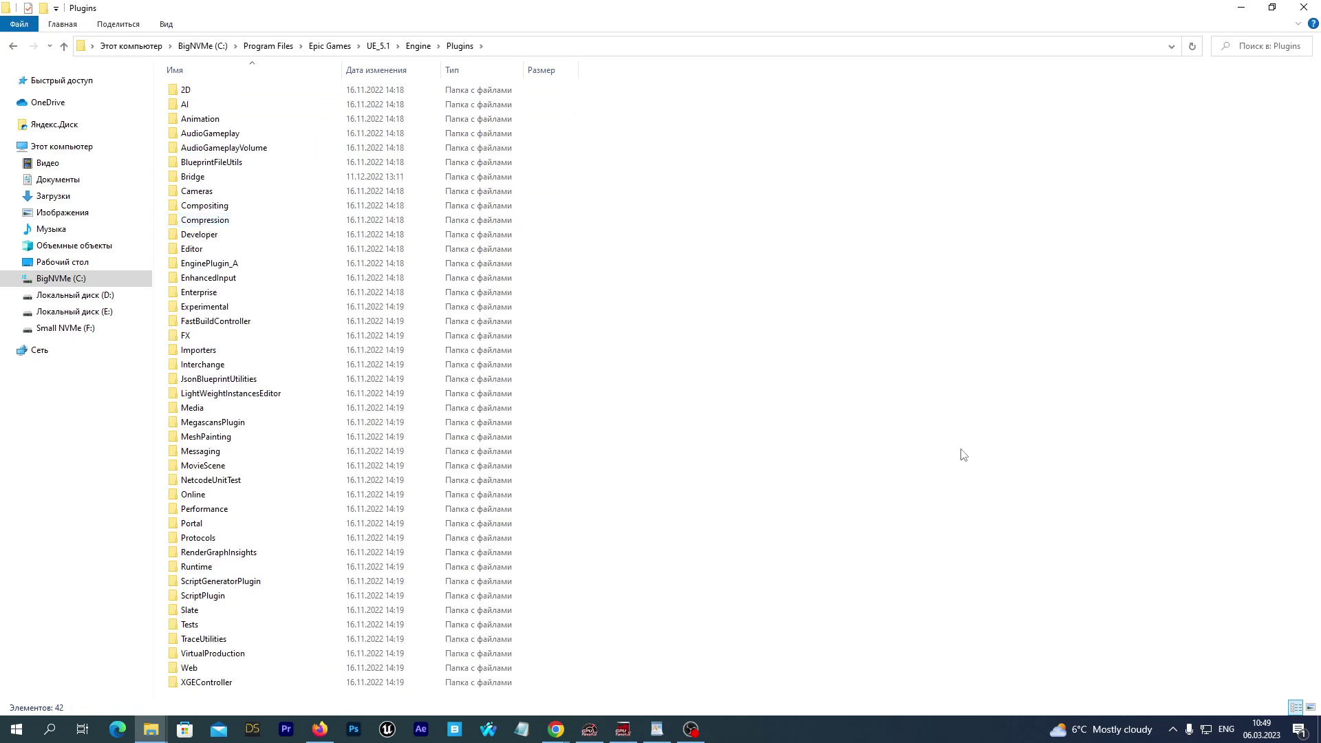
{"action": "right_click", "coordinate": [656, 307]}
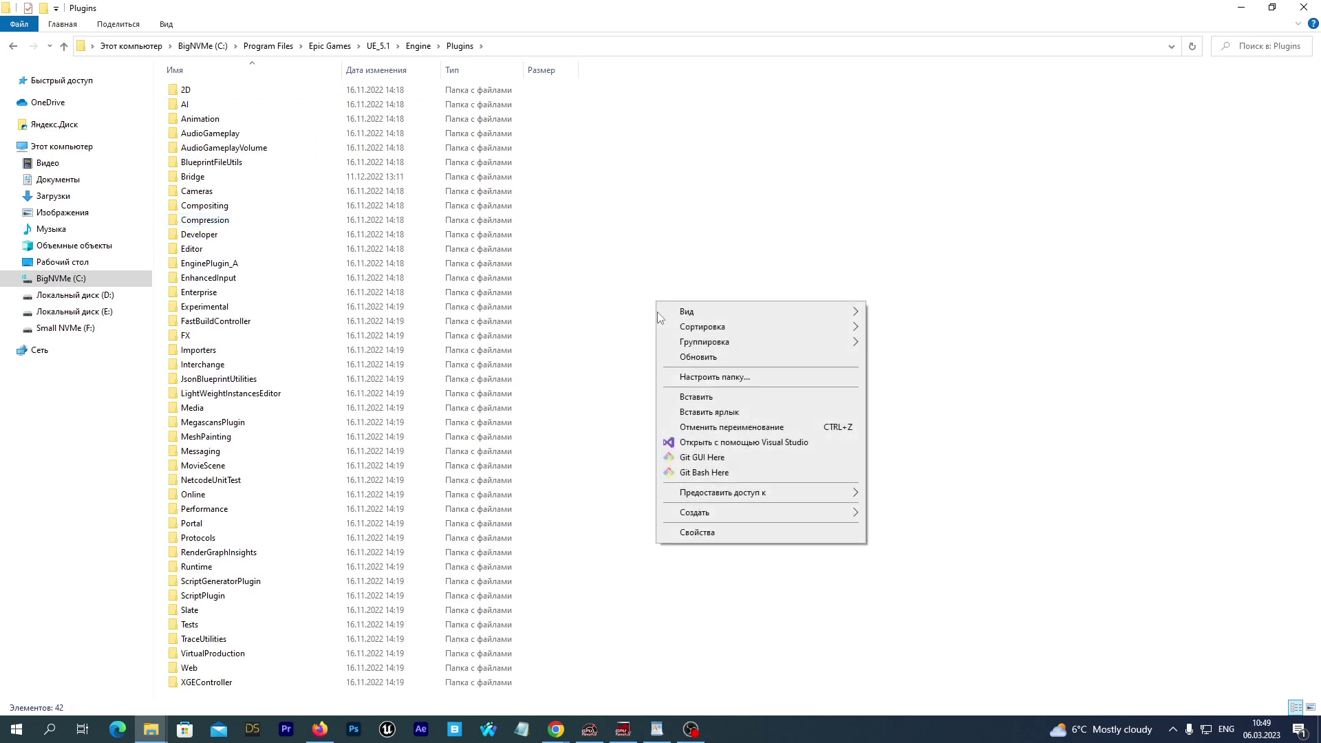
{"action": "left_click", "coordinate": [695, 398]}
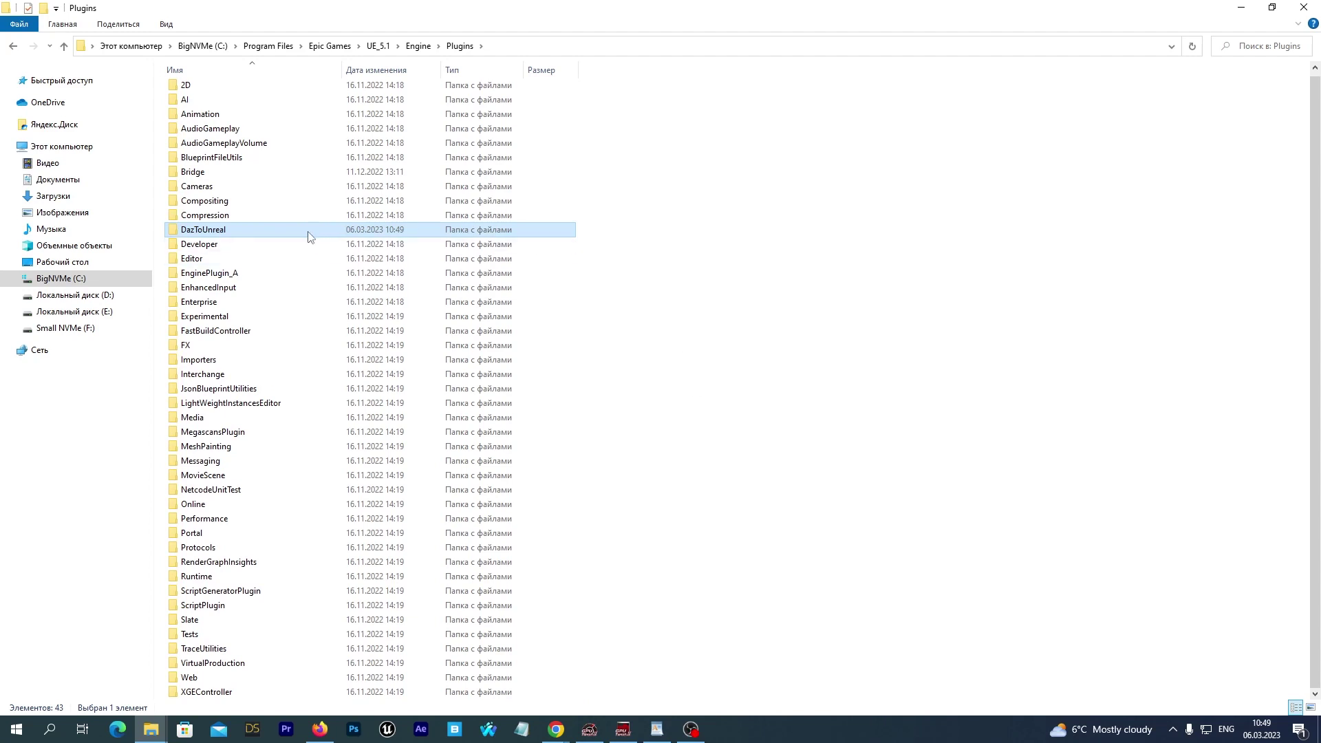
Copy dzunrealbridge.dll from the Resources folder of the DazToUnreal plugin in the engine's Plugins folder.
{"action": "mouse_move", "coordinate": [191, 235]}
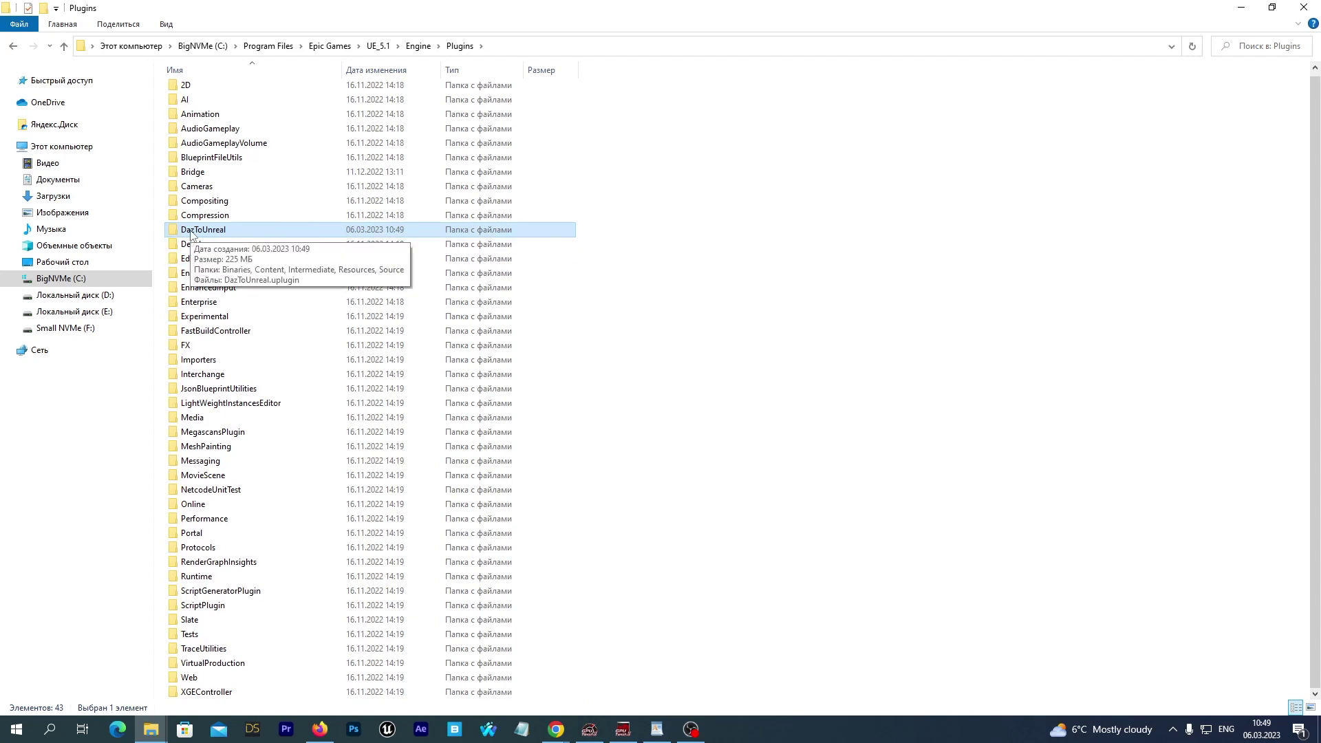
{"action": "double_click", "coordinate": [191, 233]}
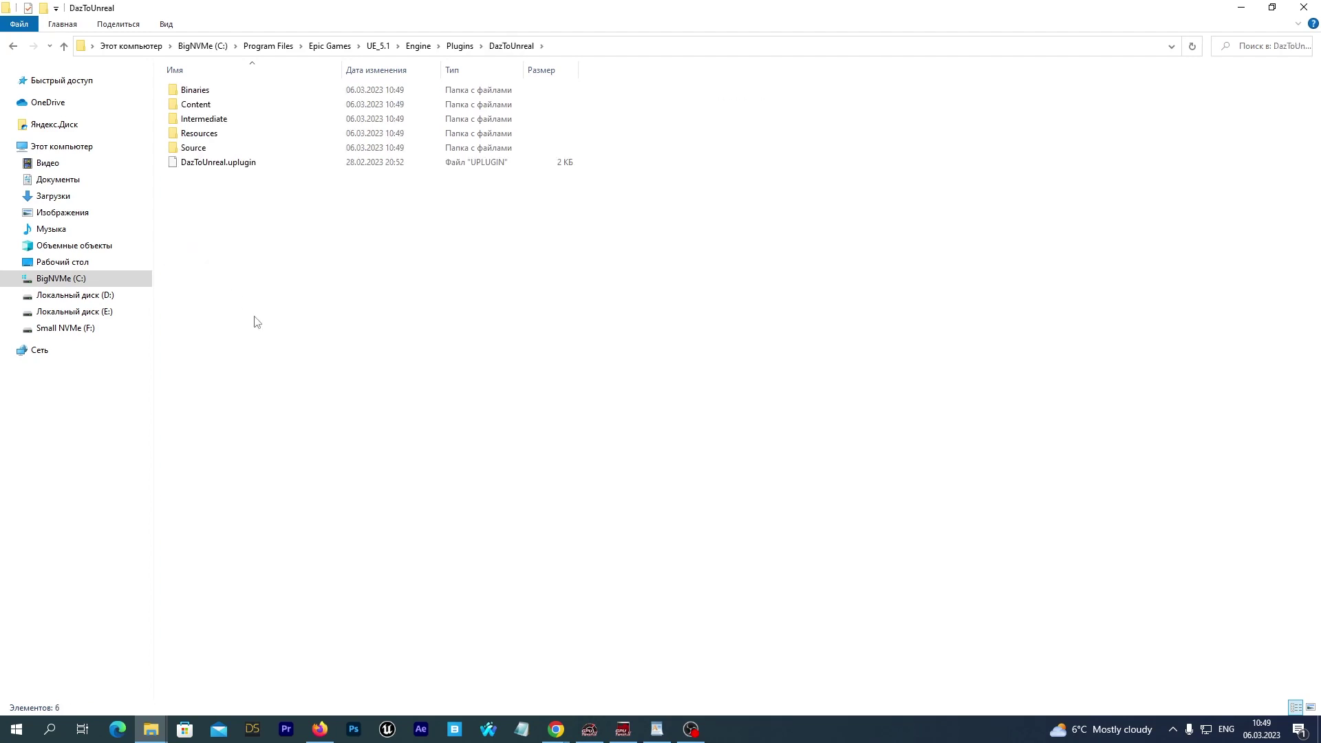
{"action": "double_click", "coordinate": [206, 135]}
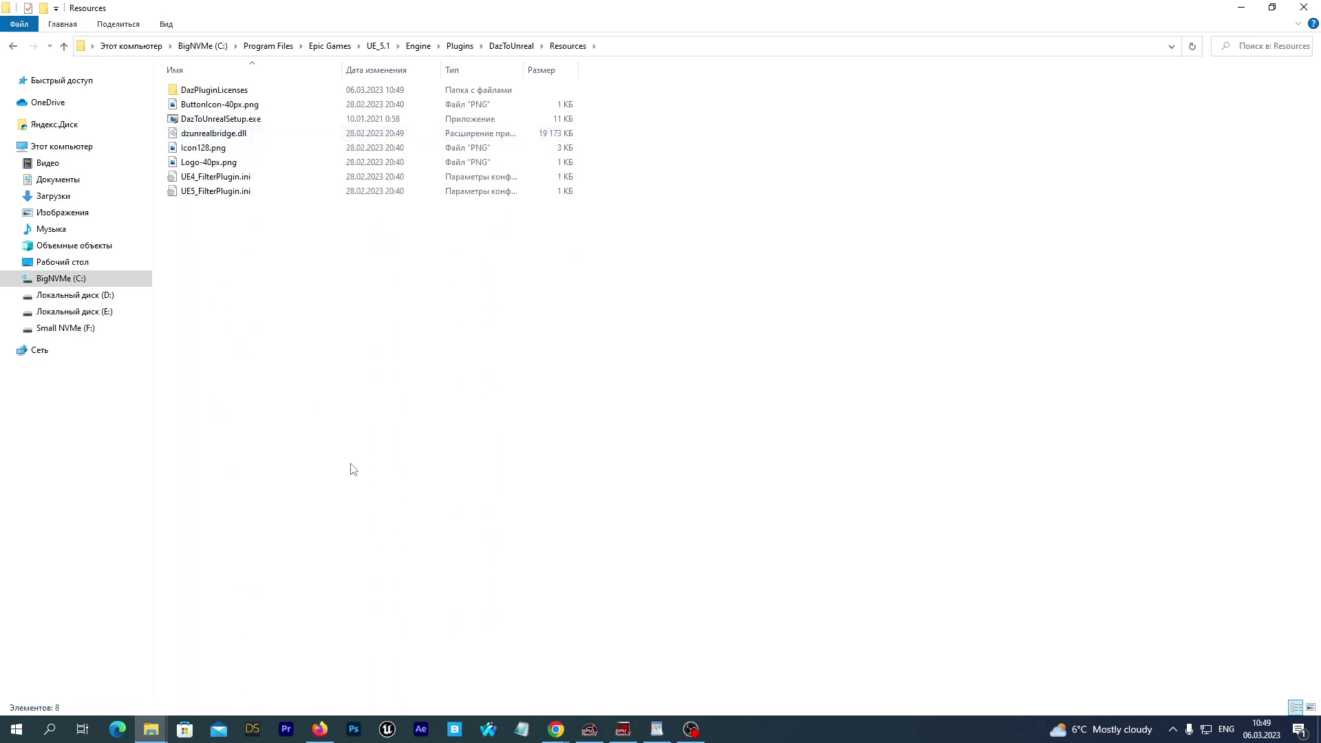
{"action": "right_click", "coordinate": [228, 136]}
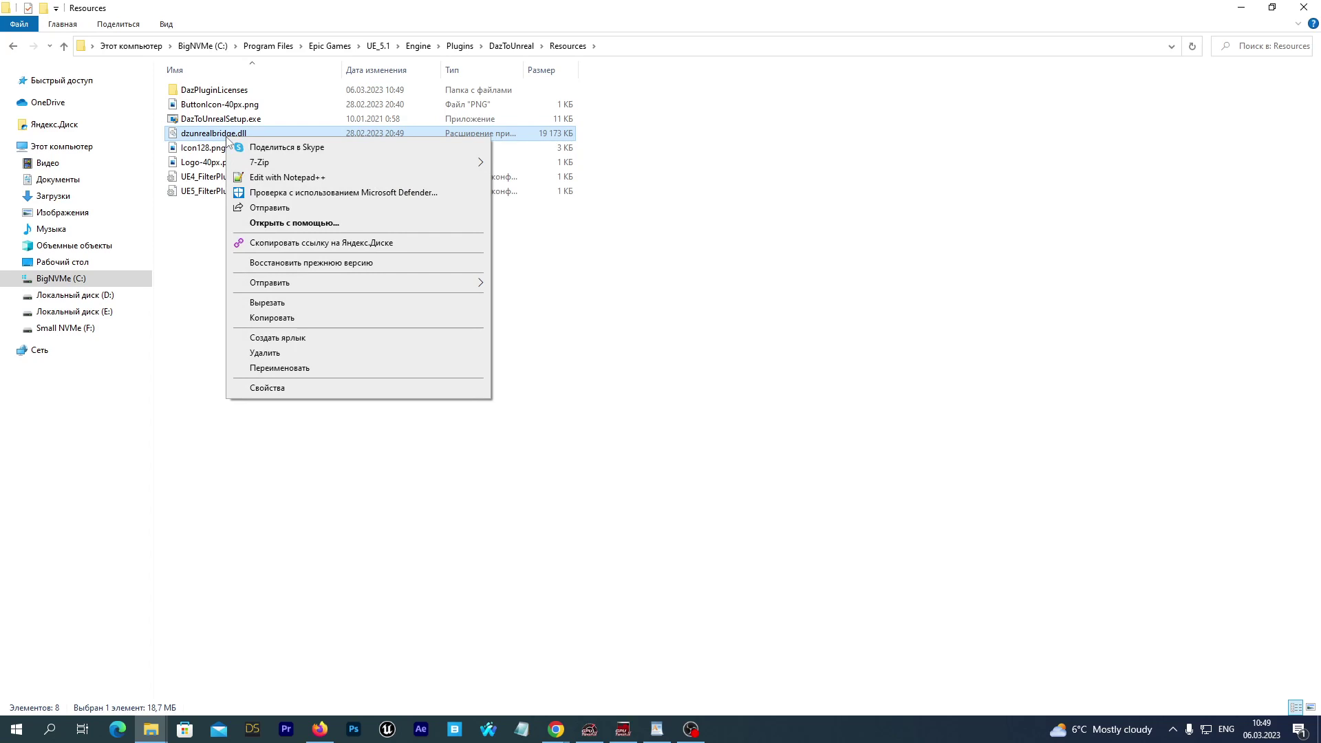
{"action": "left_click", "coordinate": [281, 318]}
Paste the copied dzunrealbridge.dll into C:\Program Files\DAZ 3D\DAZStudio4\plugins, replacing the existing file.
{"action": "left_click", "coordinate": [118, 47]}
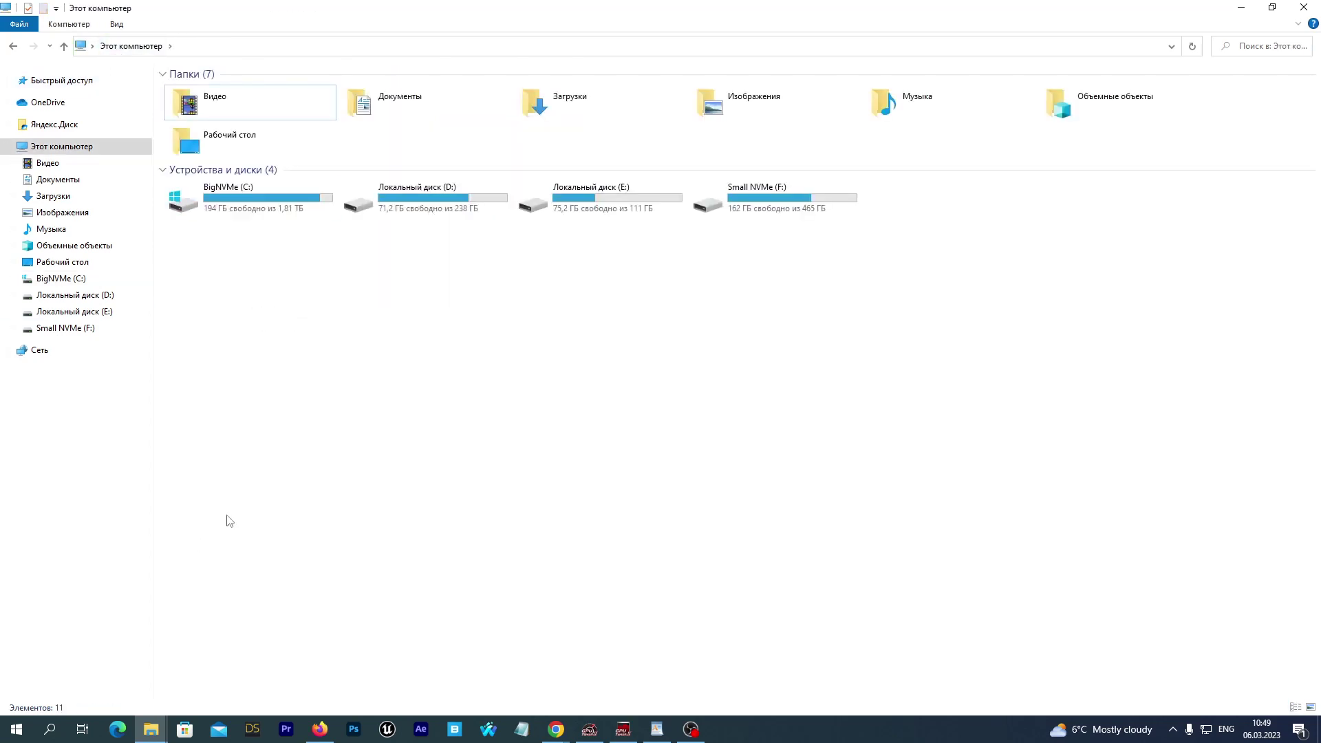
{"action": "double_click", "coordinate": [261, 197]}
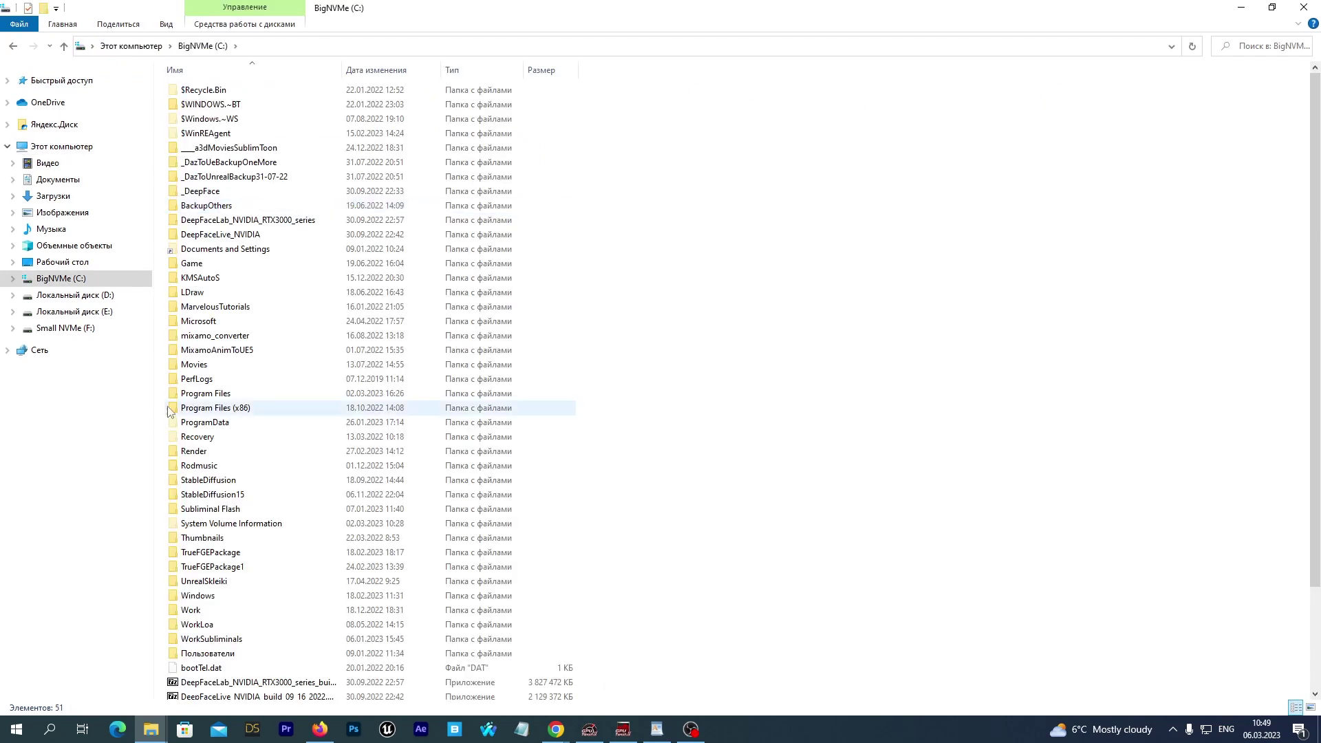
{"action": "double_click", "coordinate": [206, 392]}
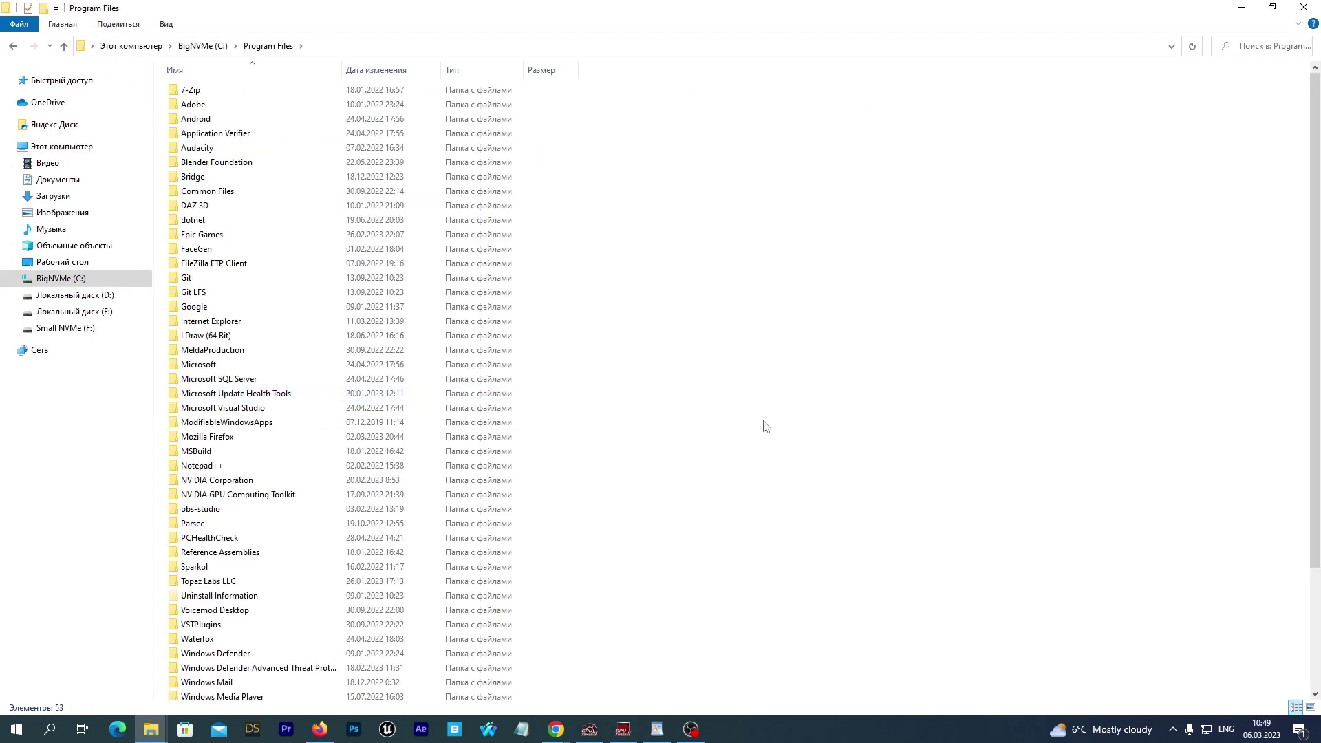
{"action": "double_click", "coordinate": [189, 209]}
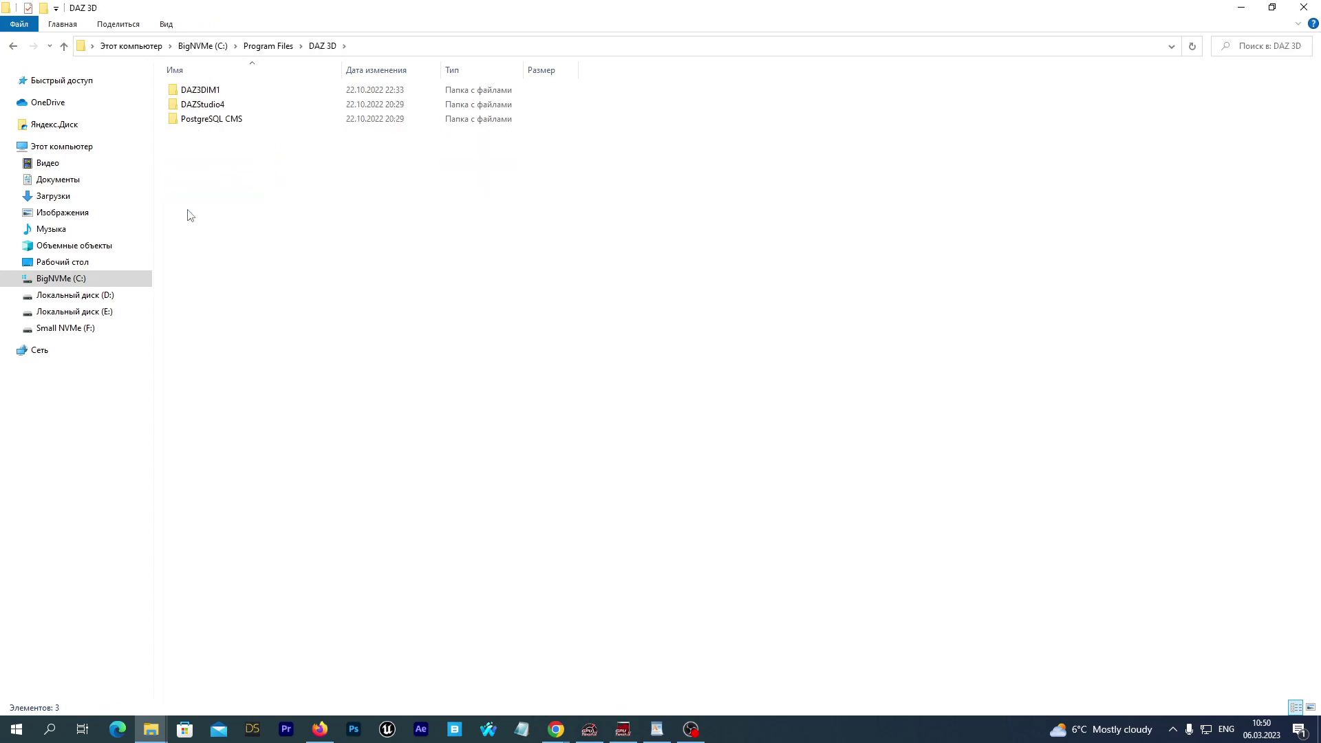
{"action": "double_click", "coordinate": [202, 104]}
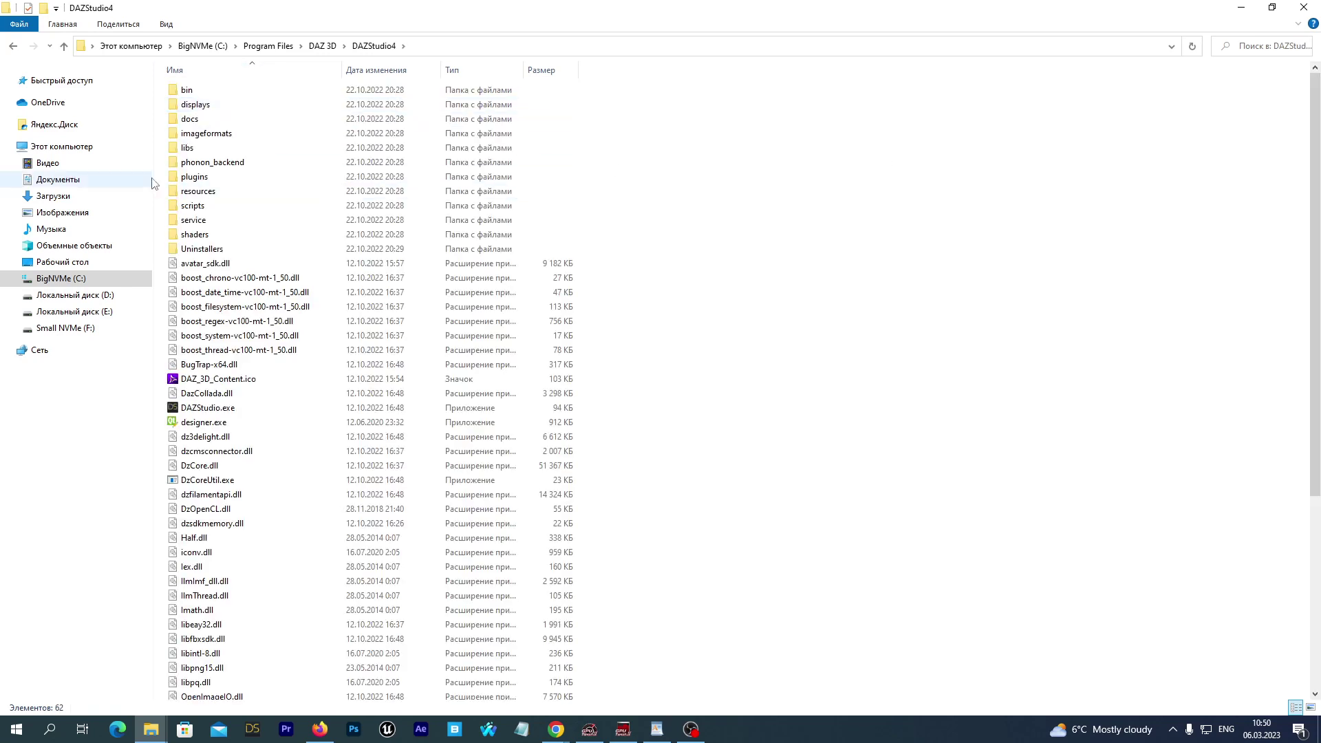
{"action": "double_click", "coordinate": [194, 177]}
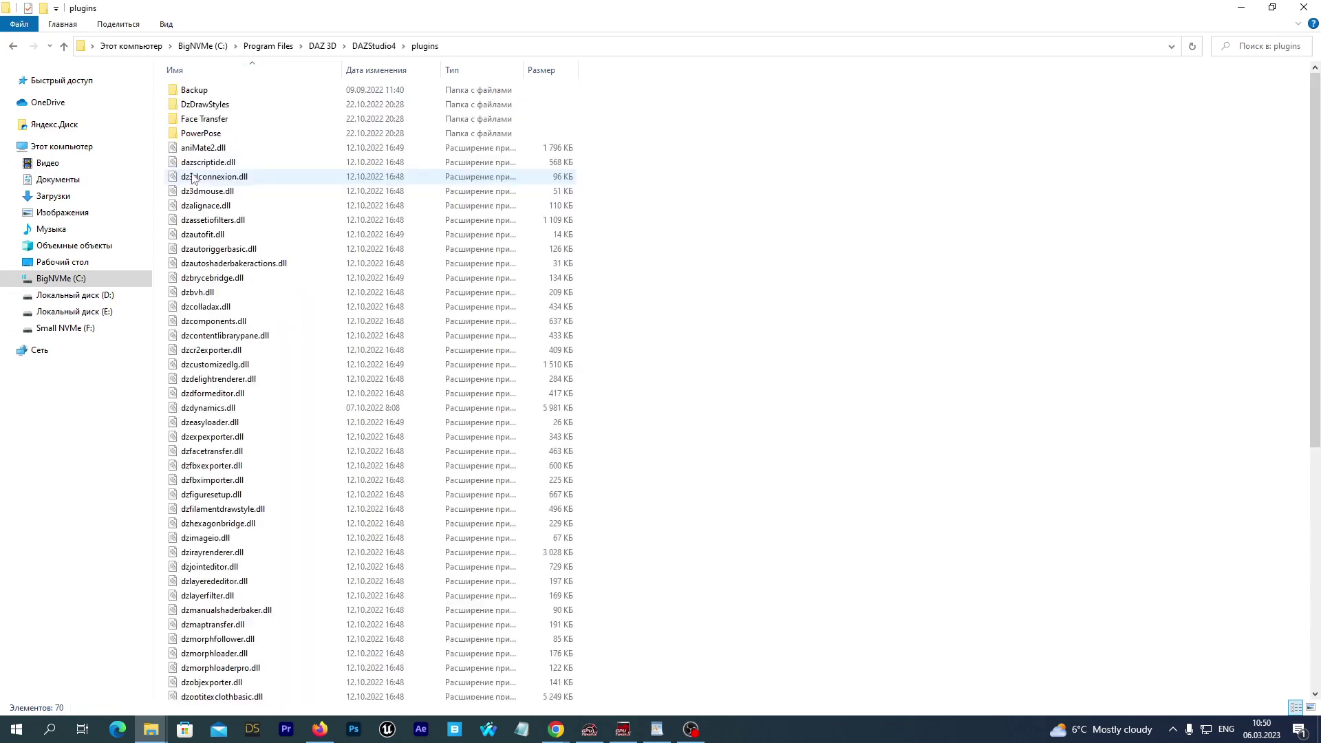
{"action": "right_click", "coordinate": [763, 370]}
{"action": "left_click", "coordinate": [795, 466]}
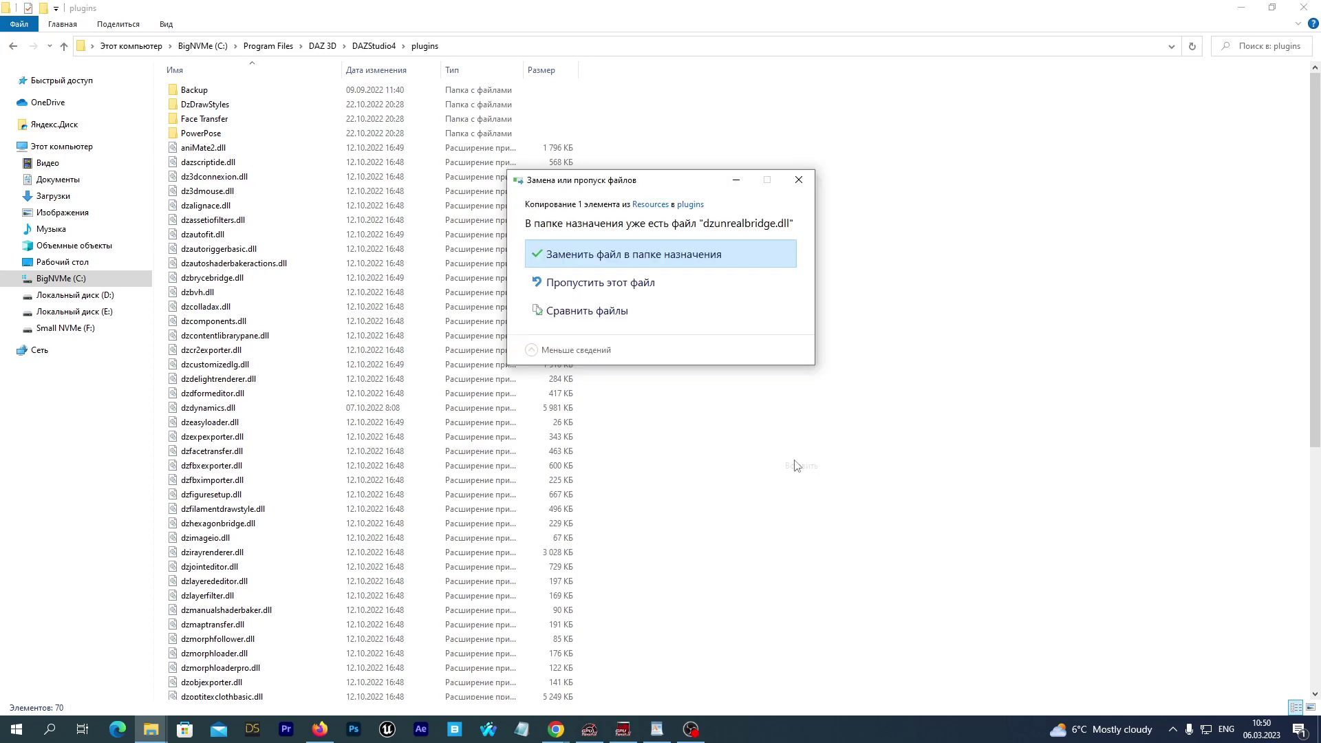
{"action": "left_click", "coordinate": [691, 258]}
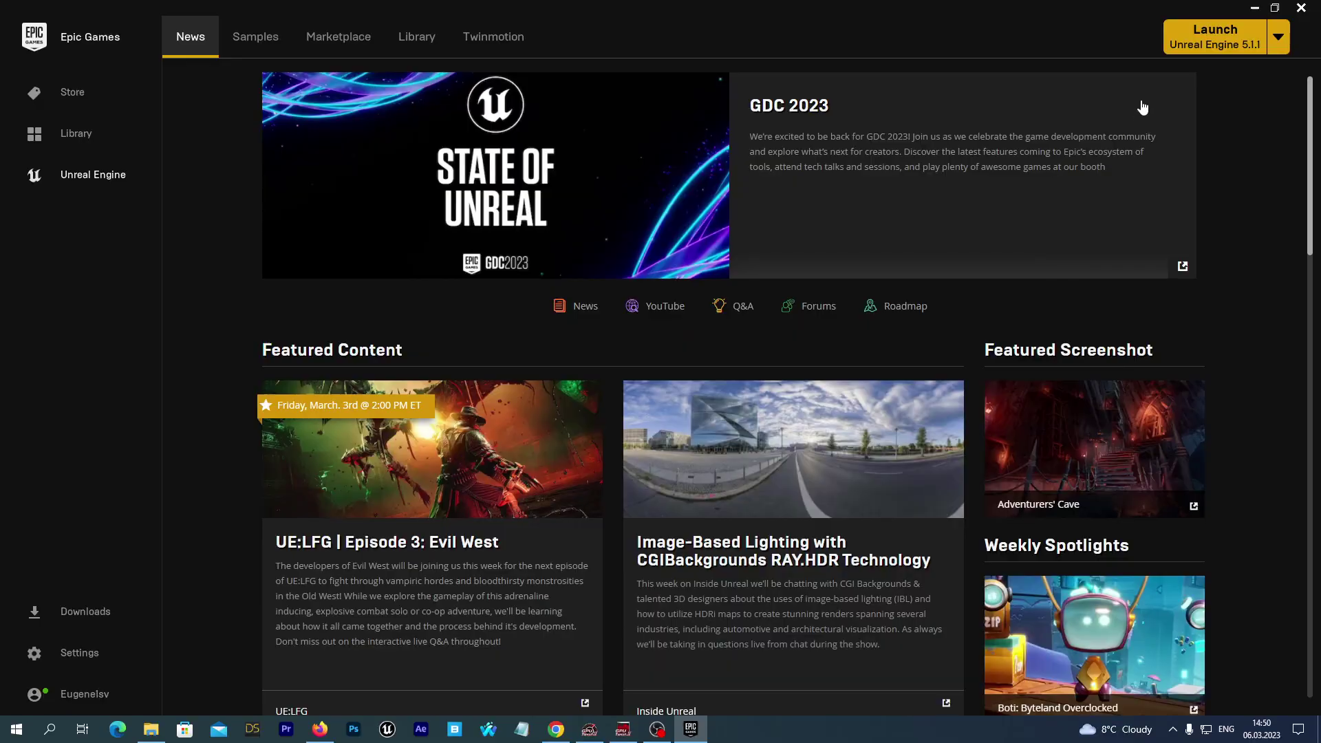
Launch Unreal Engine 5.1.1 and create a Third Person games project named DazToUnrealG9.
{"action": "left_click", "coordinate": [1197, 42]}
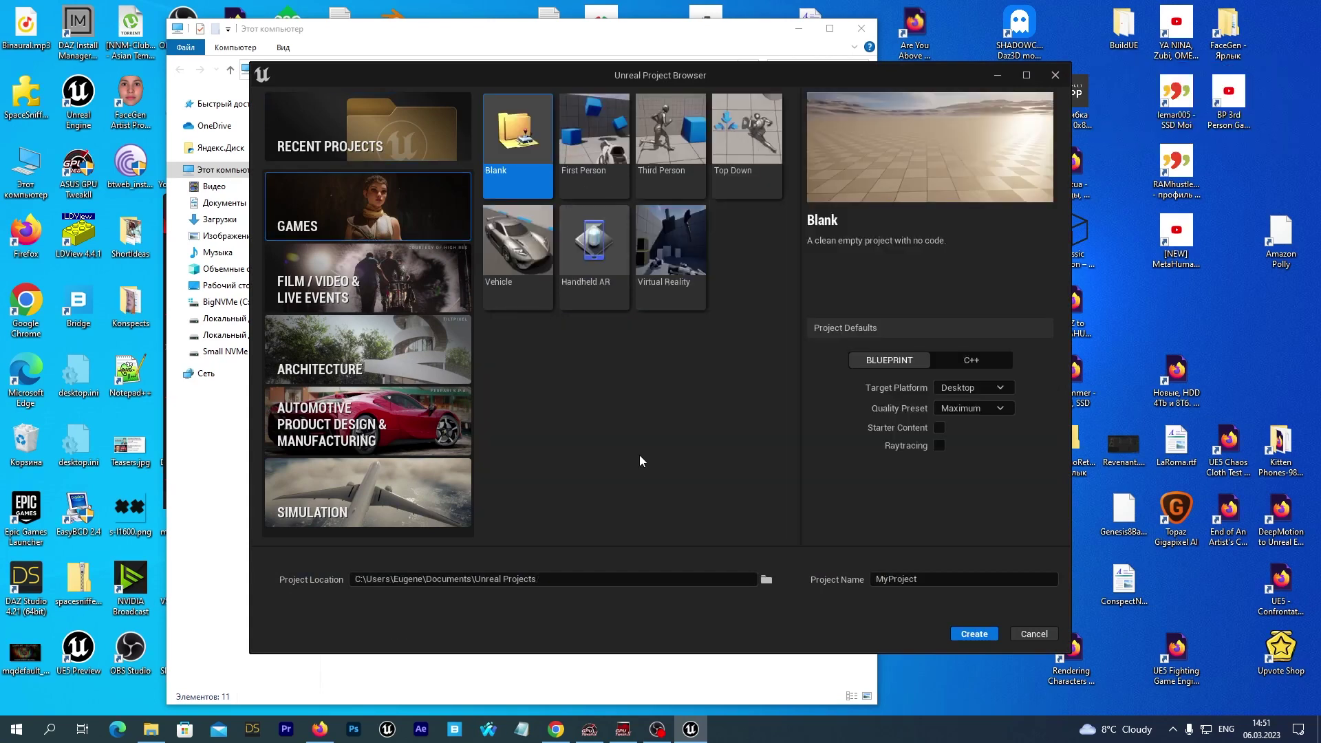
{"action": "left_click", "coordinate": [669, 131]}
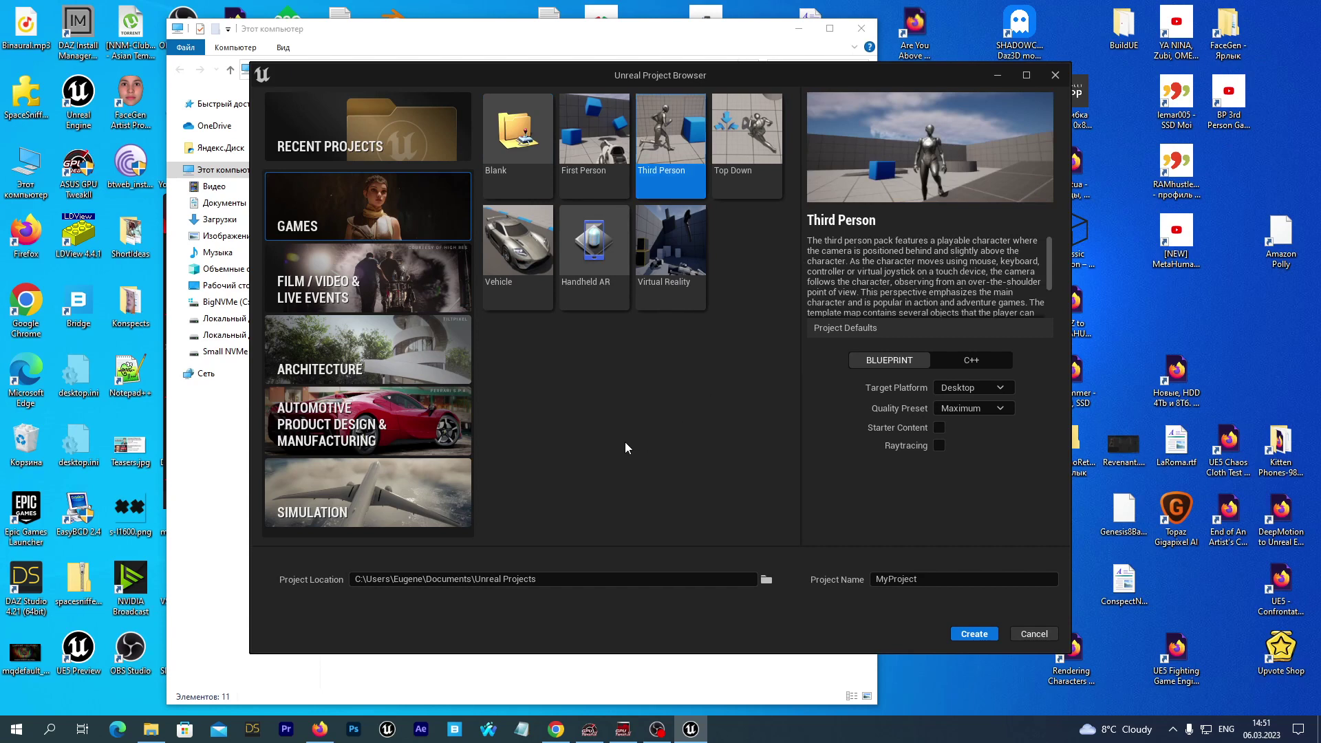
{"action": "left_click", "coordinate": [872, 579]}
{"action": "key", "text": "ctrl+a"}
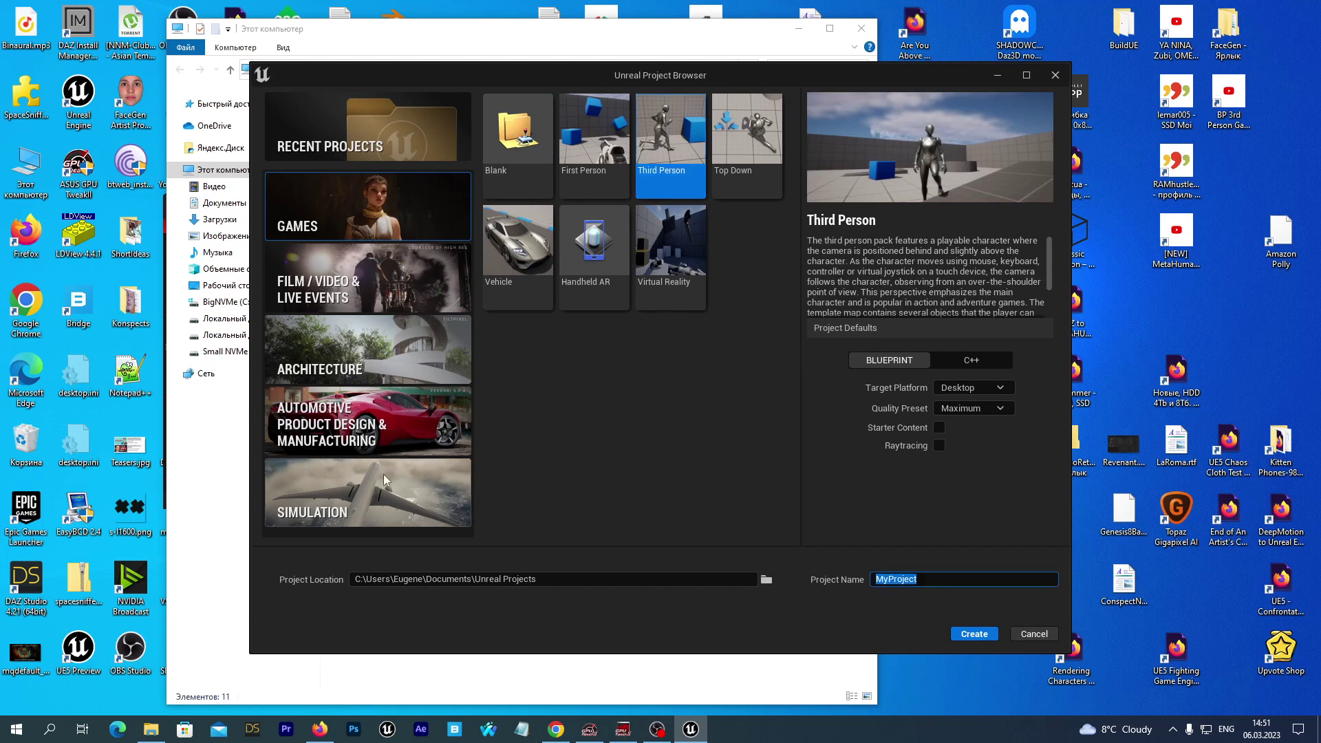
{"action": "type", "text": "DazToUnrealG9"}
{"action": "left_click", "coordinate": [987, 631]}
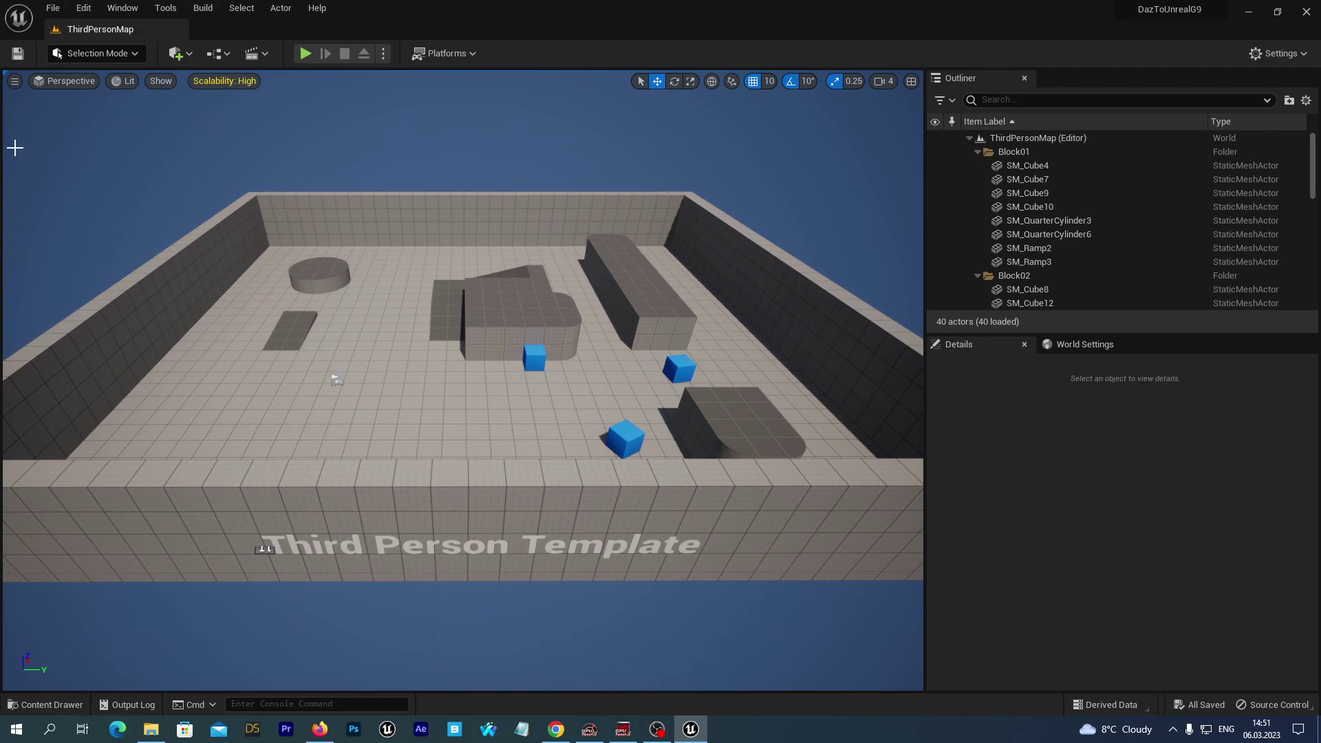
Enable the DazToUnreal plugin for the project, restart the editor and close the plugin browser.
{"action": "left_click", "coordinate": [84, 9]}
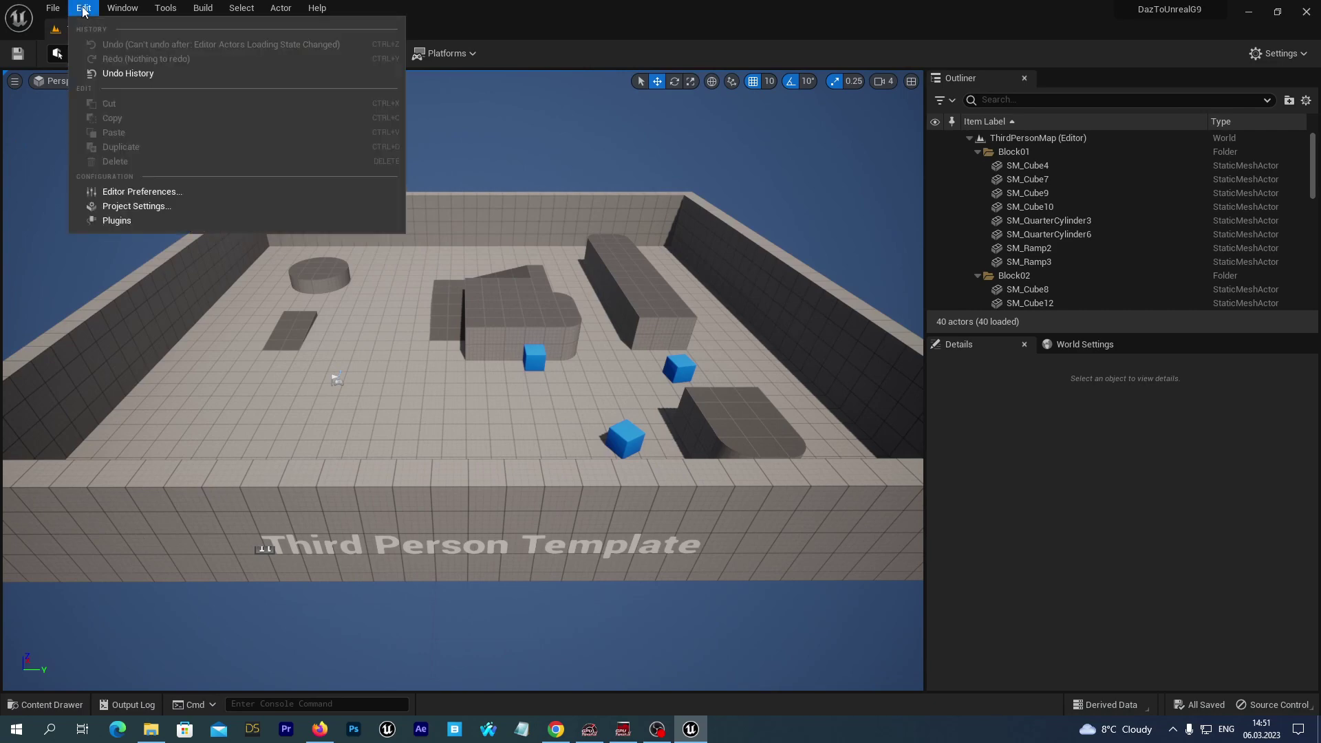
{"action": "left_click", "coordinate": [105, 223]}
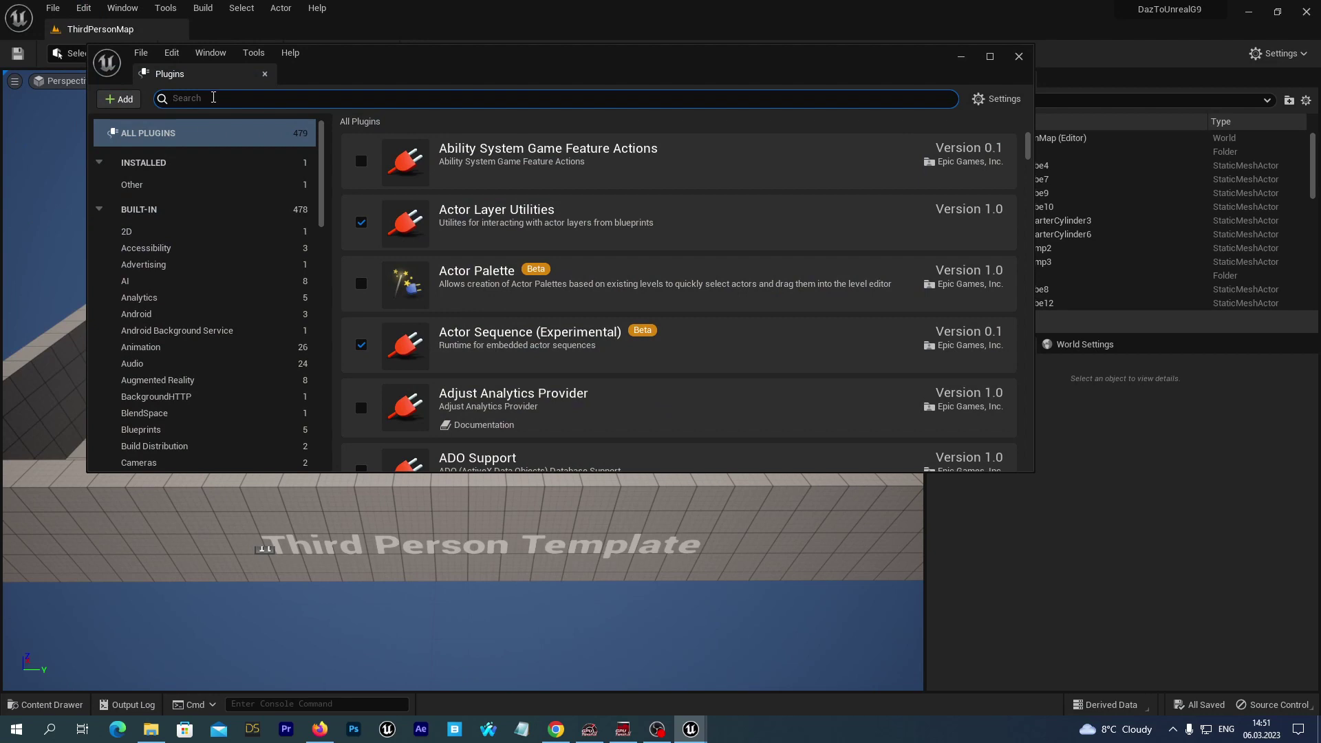
{"action": "type", "text": "daz"}
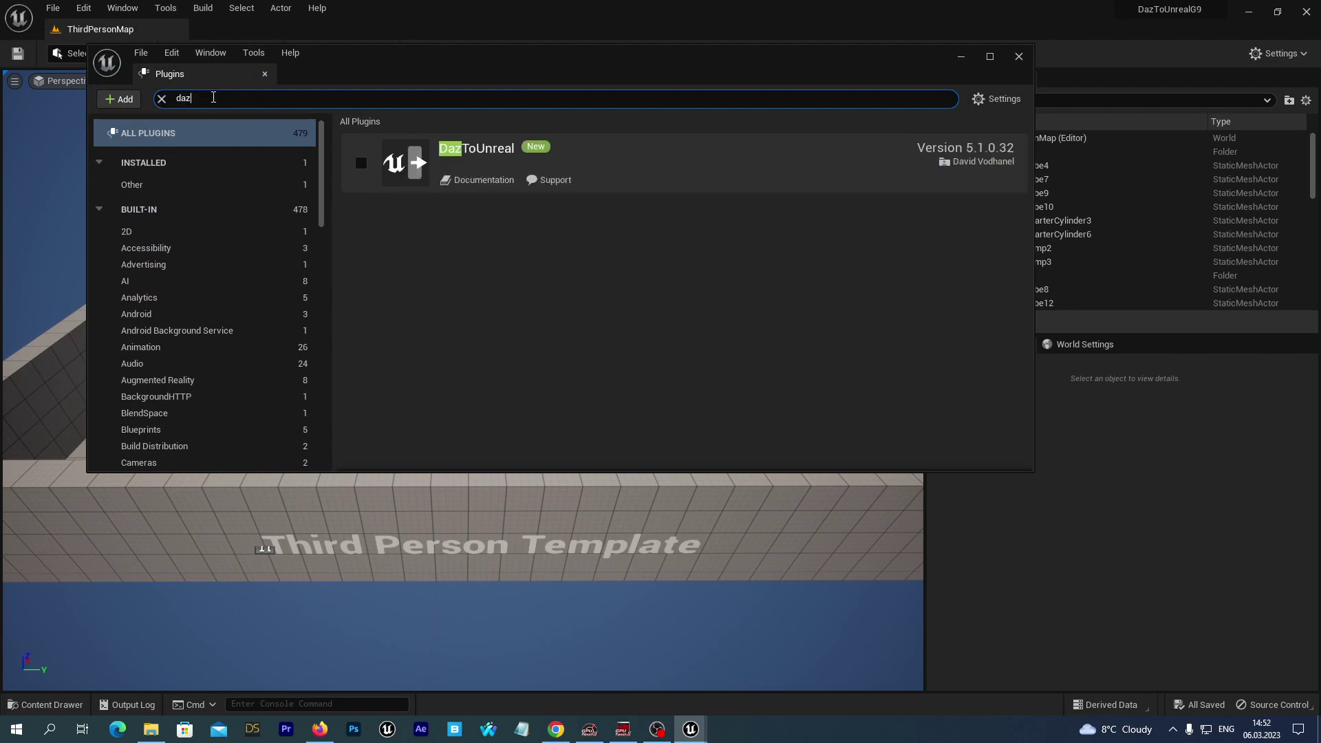
{"action": "left_click", "coordinate": [361, 164]}
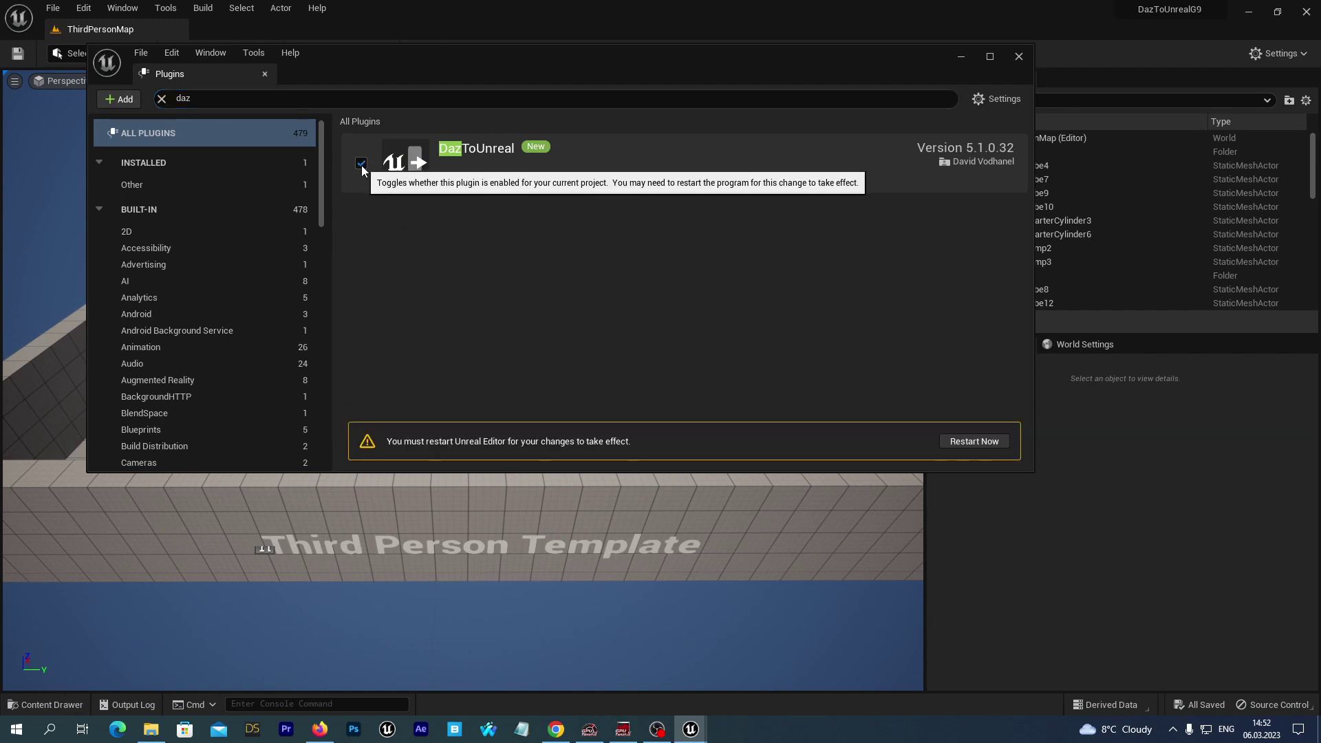
{"action": "left_click", "coordinate": [973, 442]}
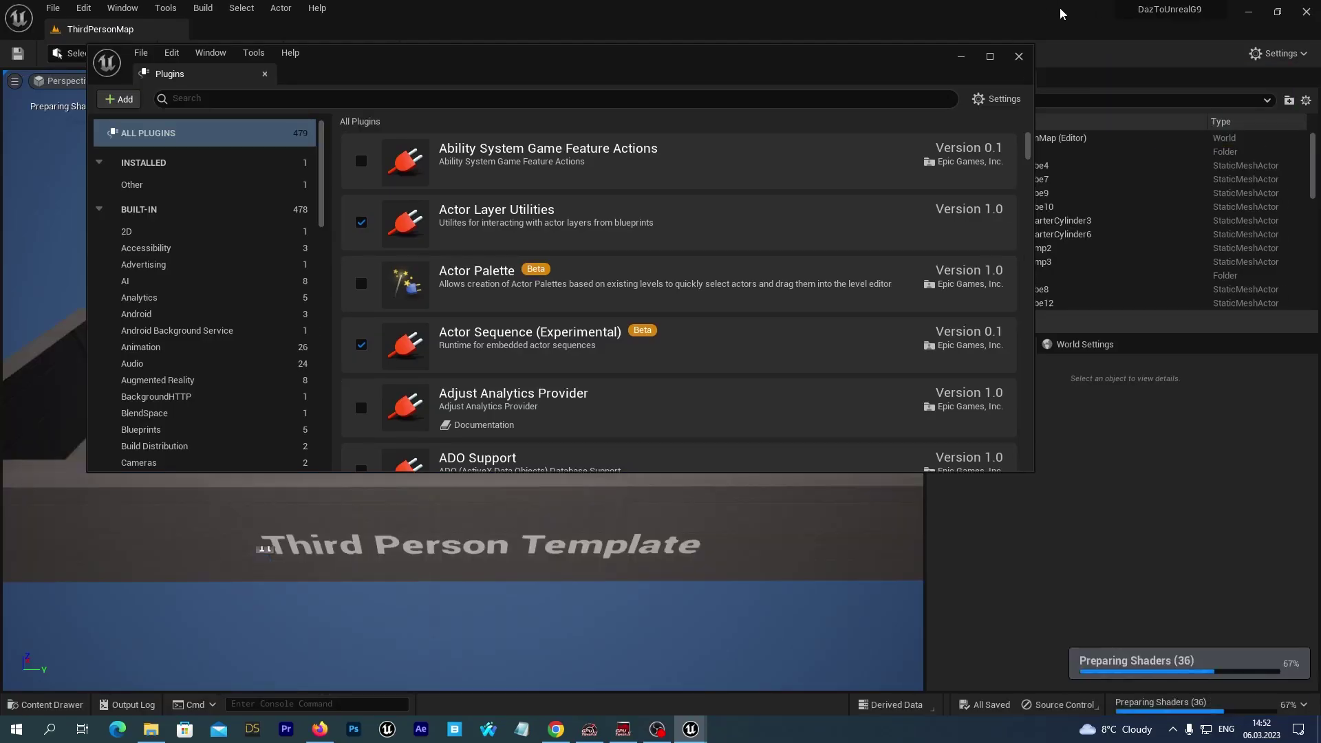
{"action": "left_click", "coordinate": [1018, 55]}
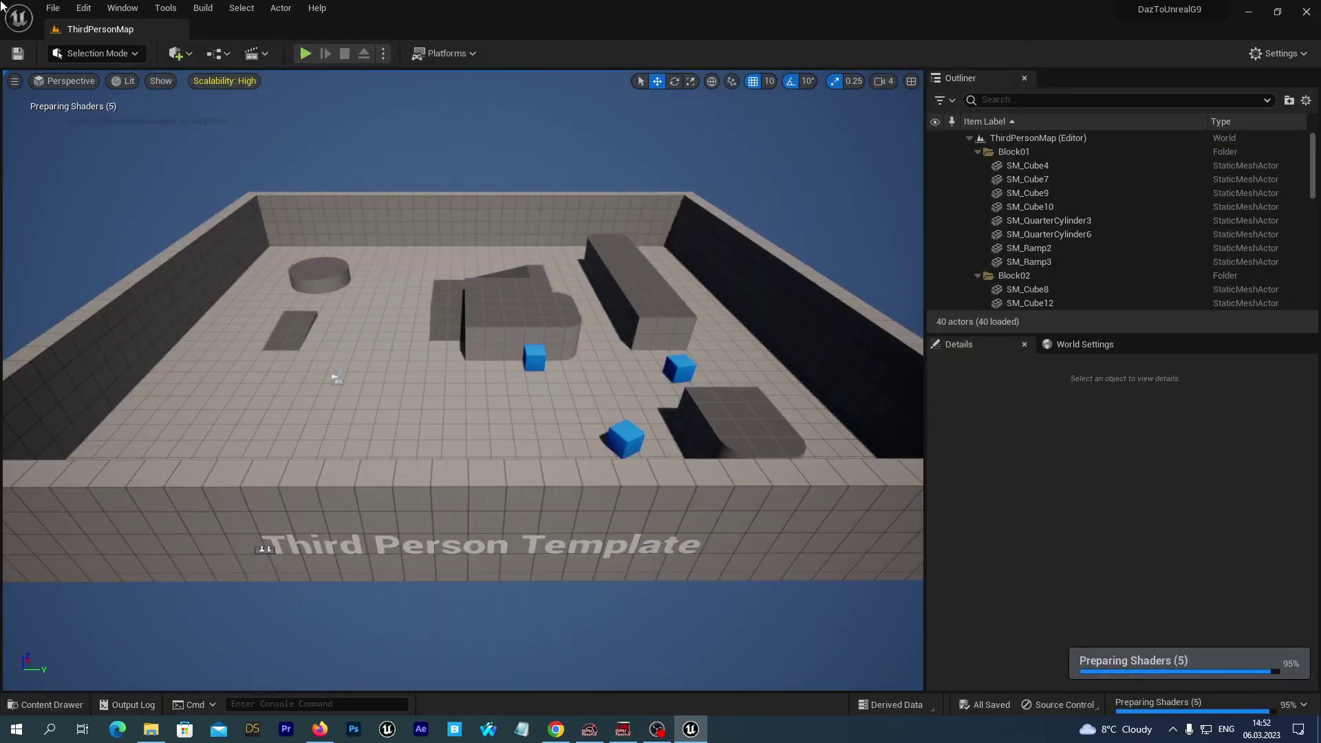
Review the Daz to Unreal plugin settings in the project settings, then close them.
{"action": "left_click", "coordinate": [92, 13]}
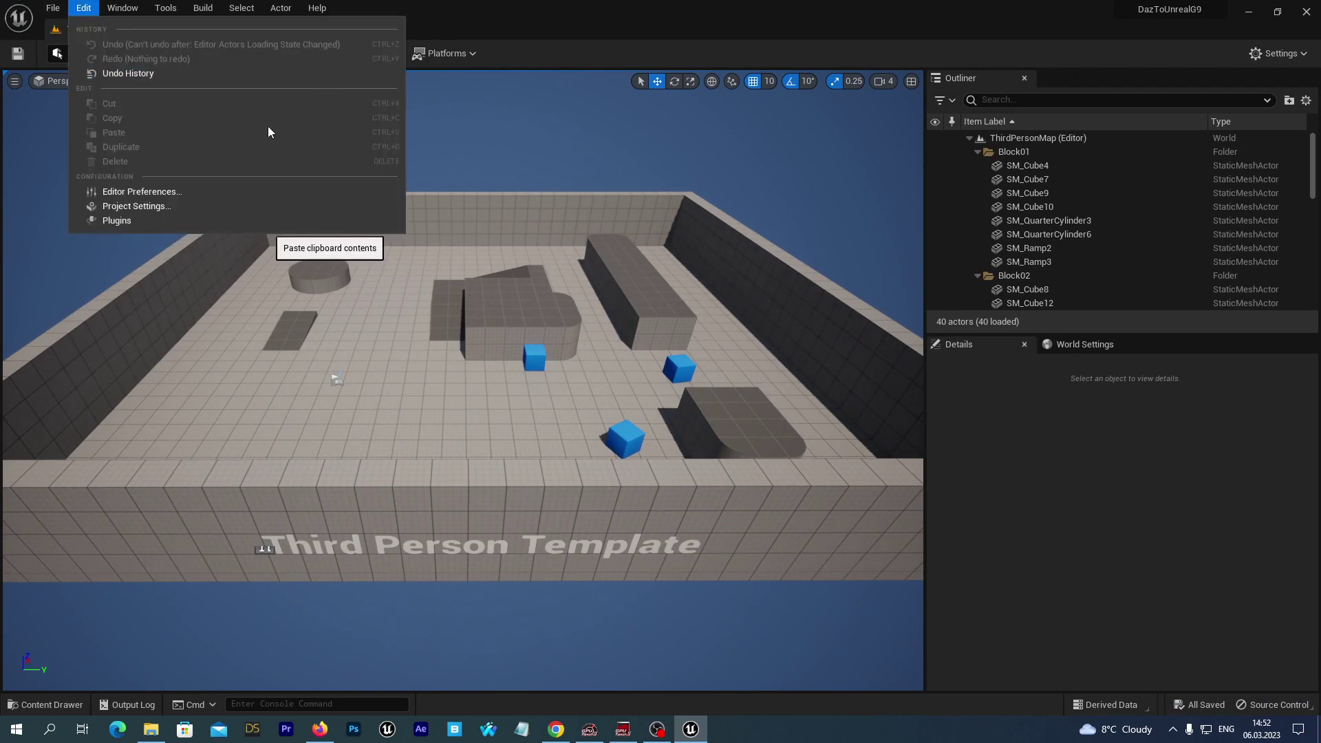
{"action": "mouse_move", "coordinate": [56, 8]}
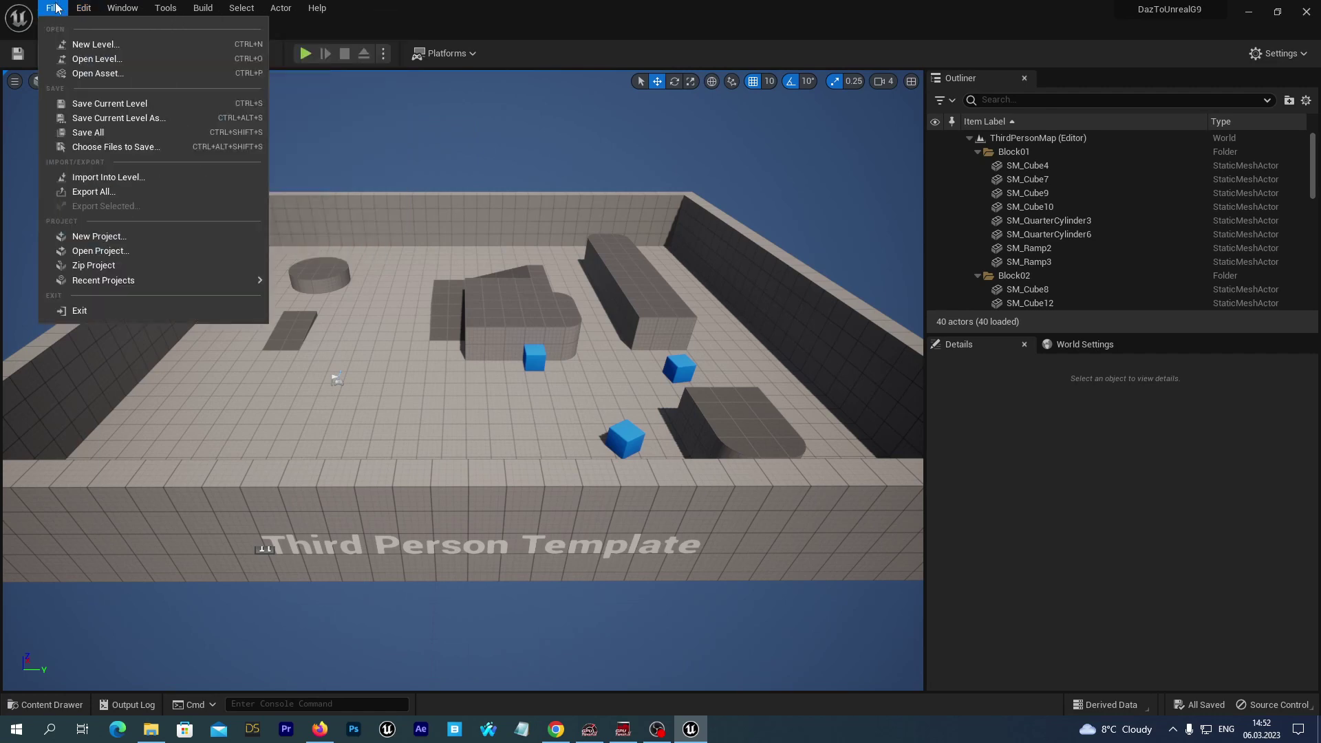
{"action": "left_click", "coordinate": [166, 205]}
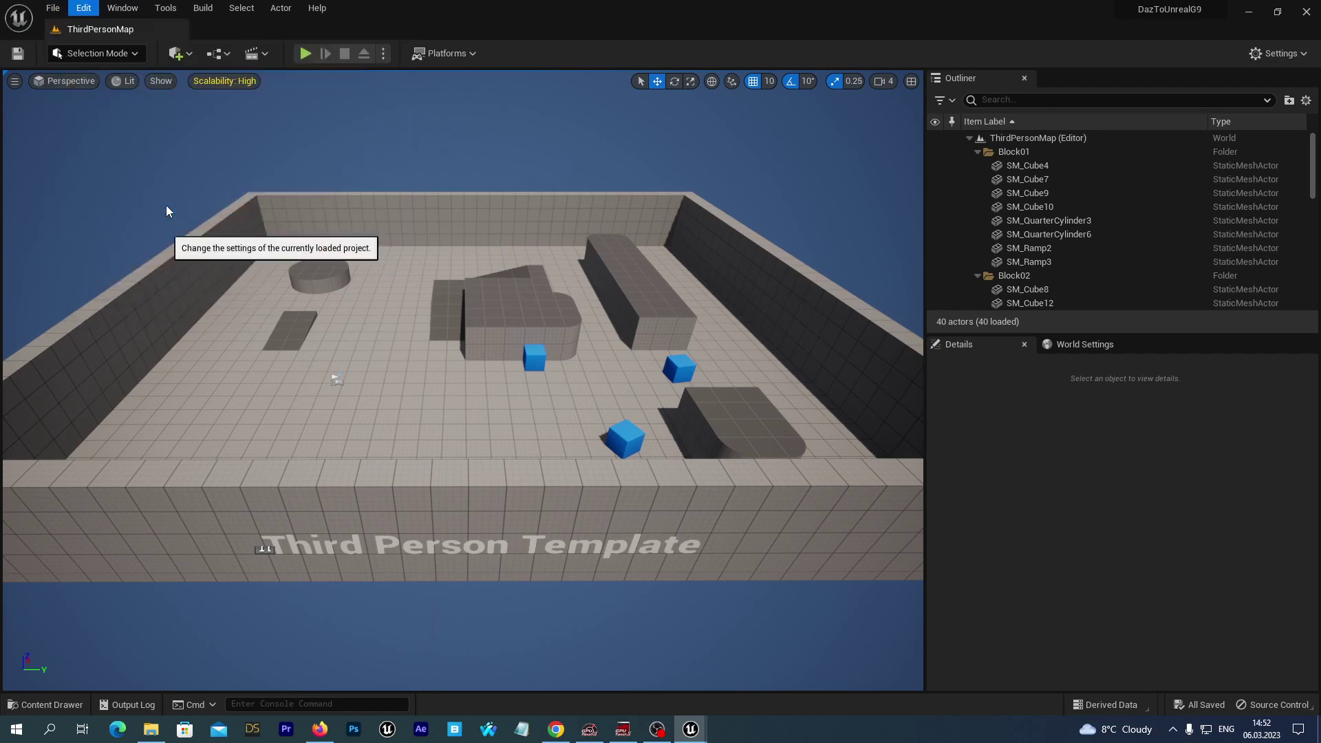
{"action": "left_click", "coordinate": [990, 56]}
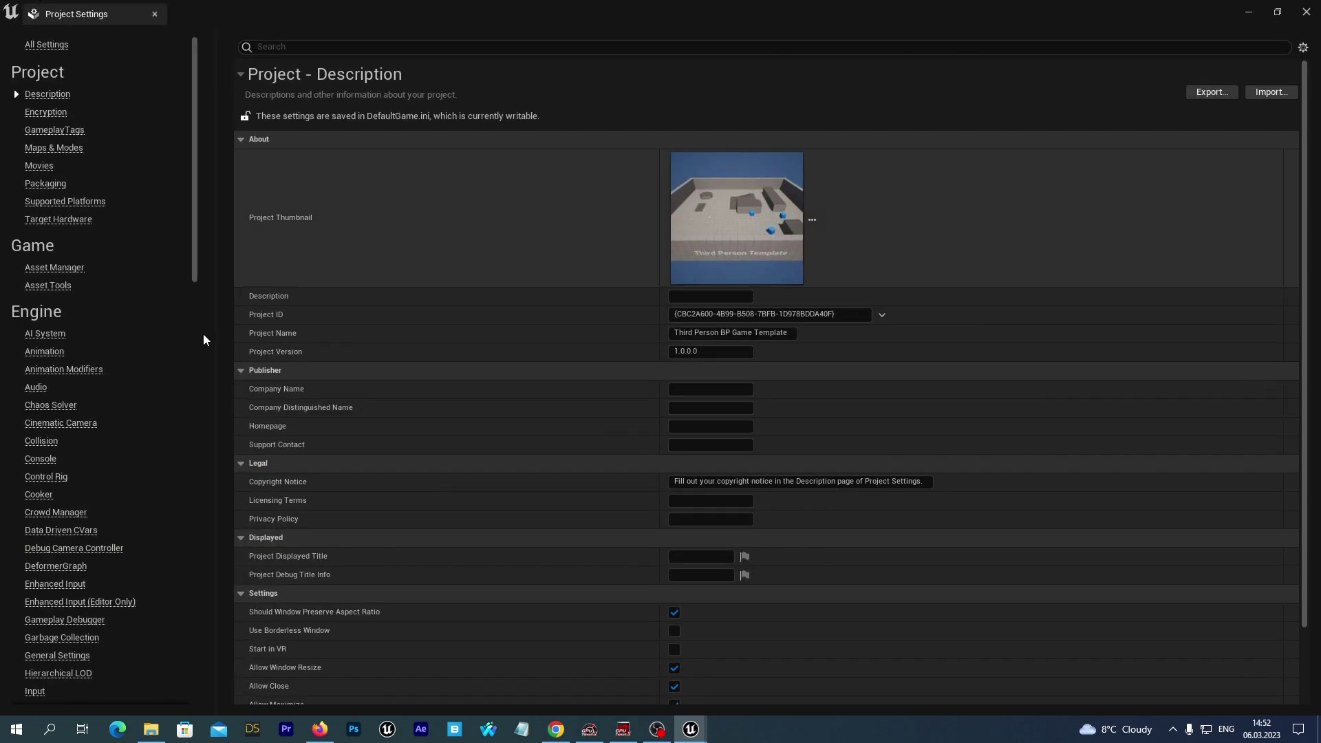
{"action": "left_click_drag", "start_coordinate": [196, 96], "coordinate": [168, 551]}
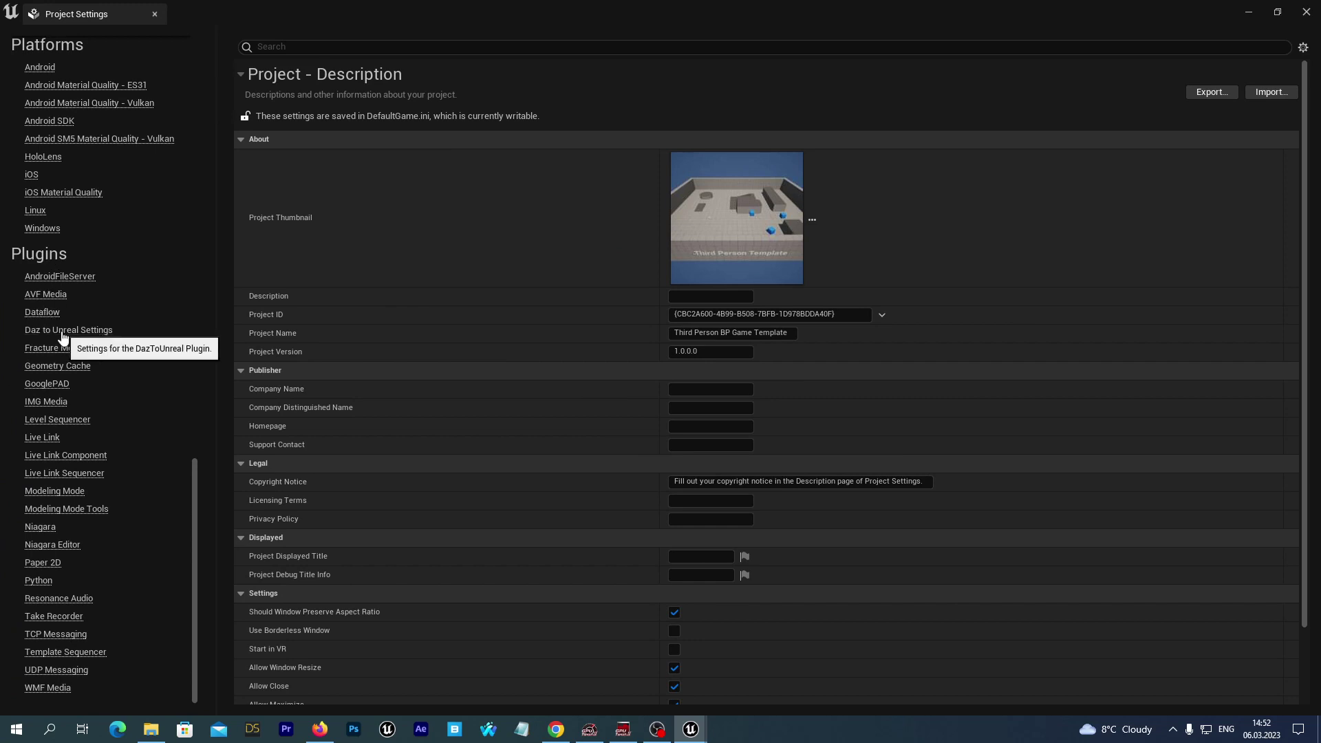
{"action": "left_click", "coordinate": [62, 332]}
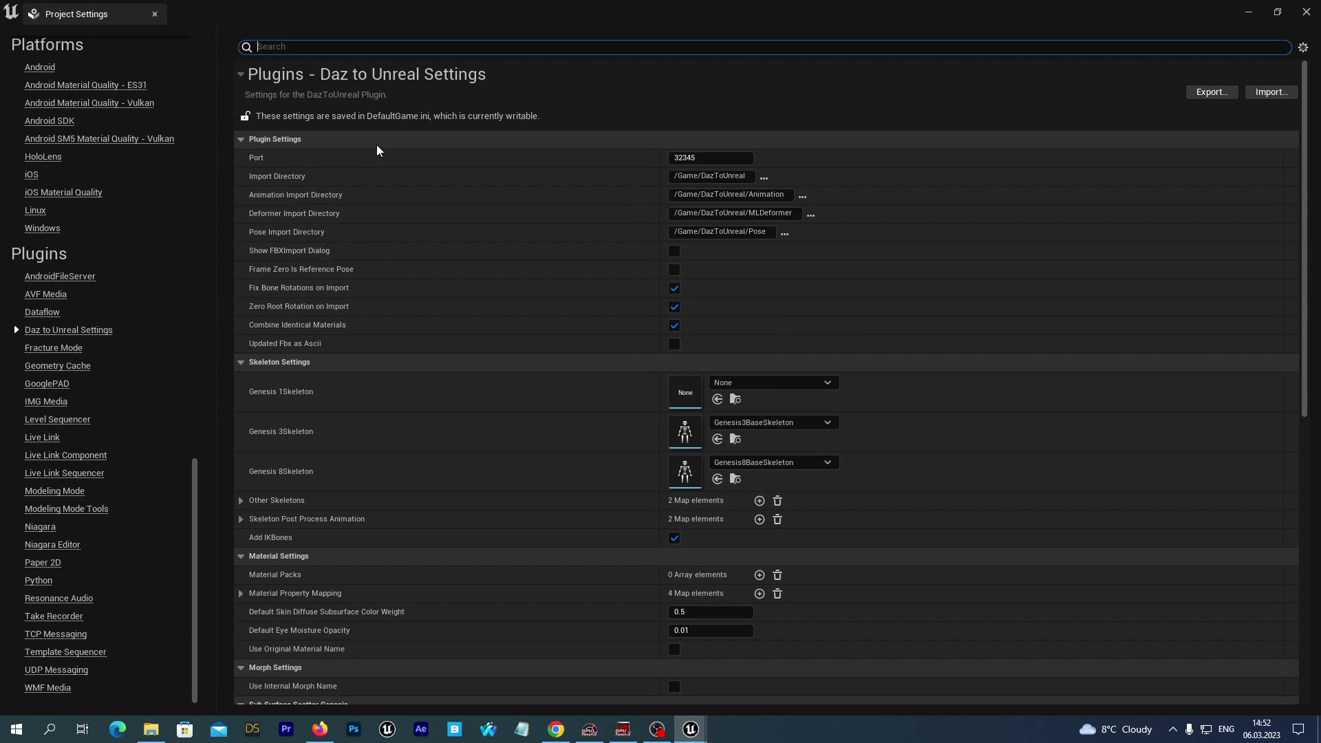
{"action": "mouse_move", "coordinate": [258, 291]}
{"action": "left_click", "coordinate": [1306, 13]}
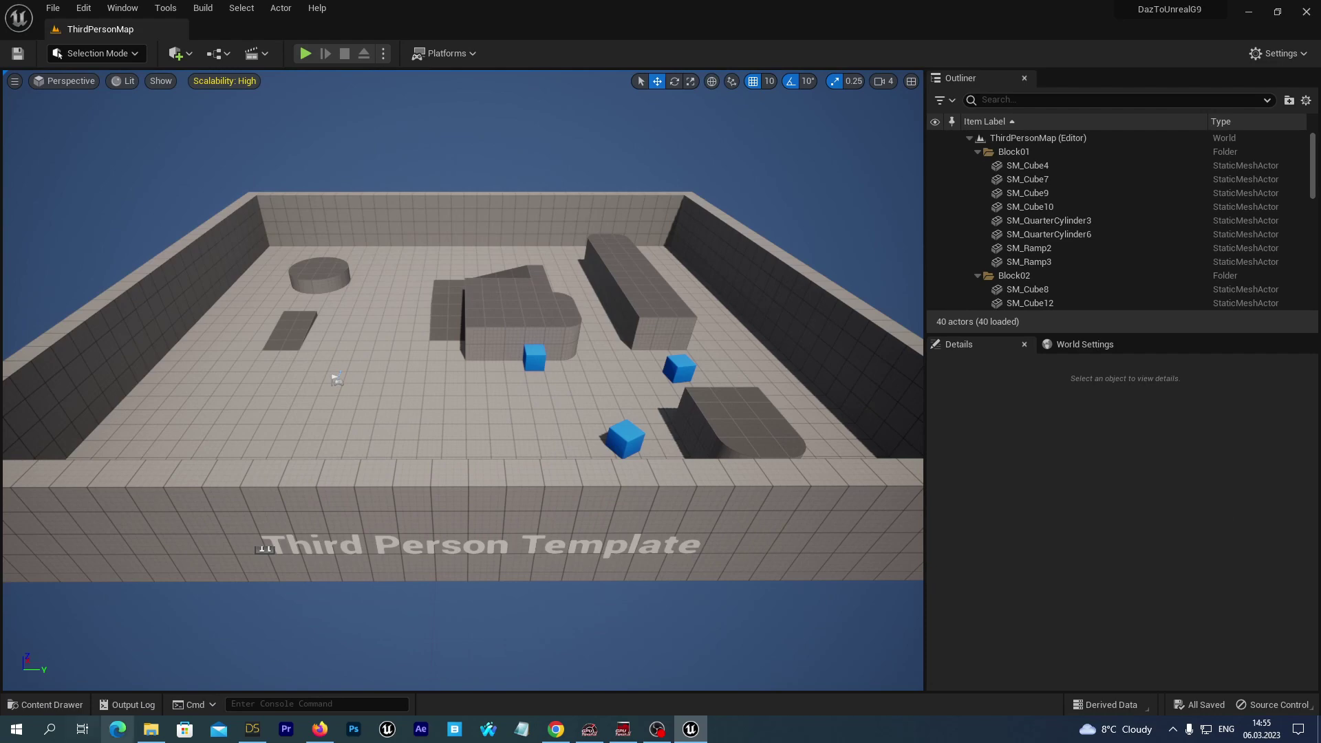
Switch to DAZ Studio and open the Daz to Unreal export dialog for the Victoria 9 figure.
{"action": "left_click", "coordinate": [250, 733]}
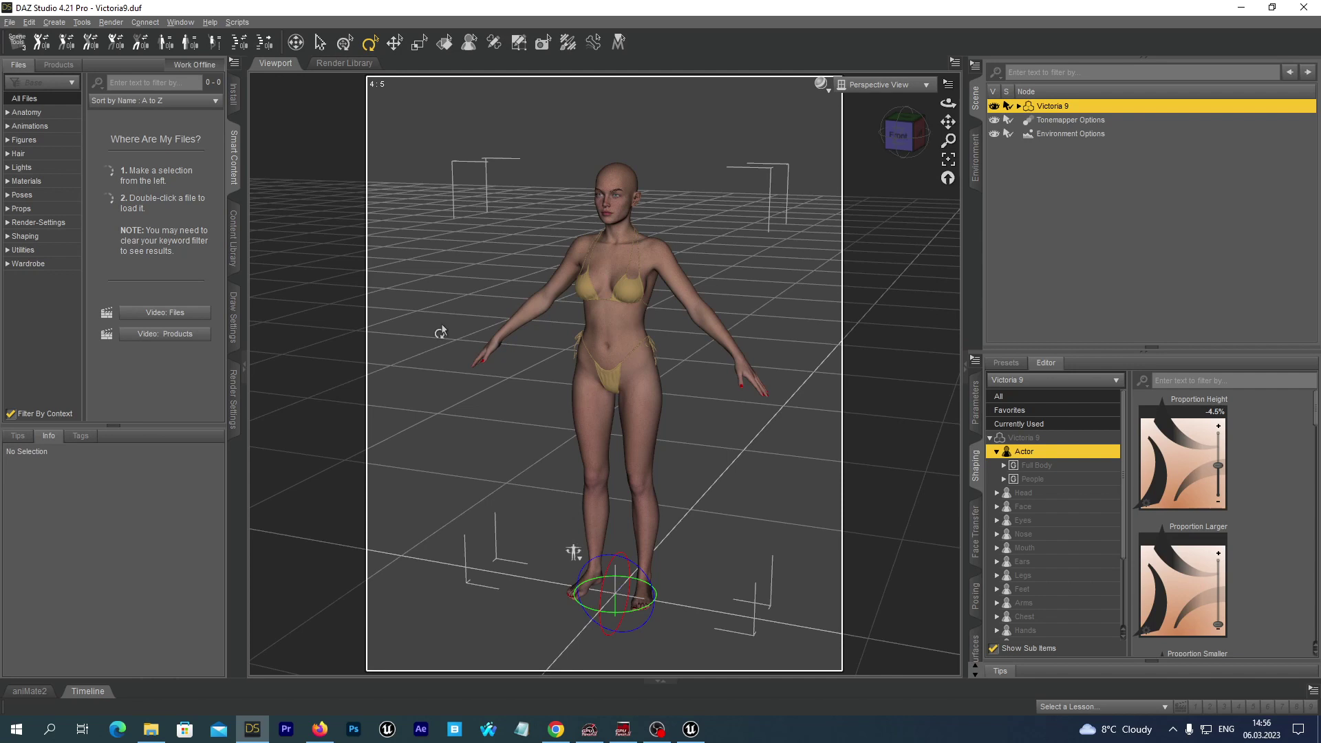
{"action": "double_click", "coordinate": [1059, 105]}
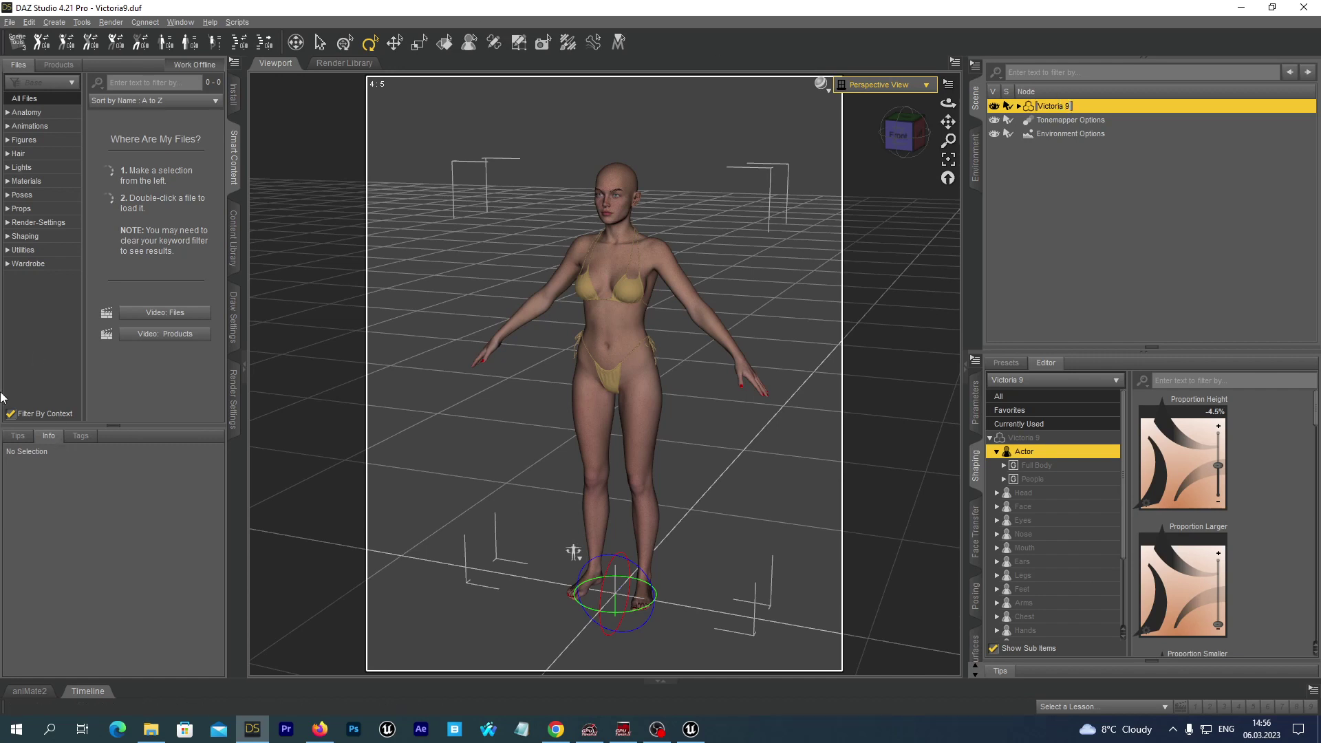
{"action": "left_click", "coordinate": [10, 24]}
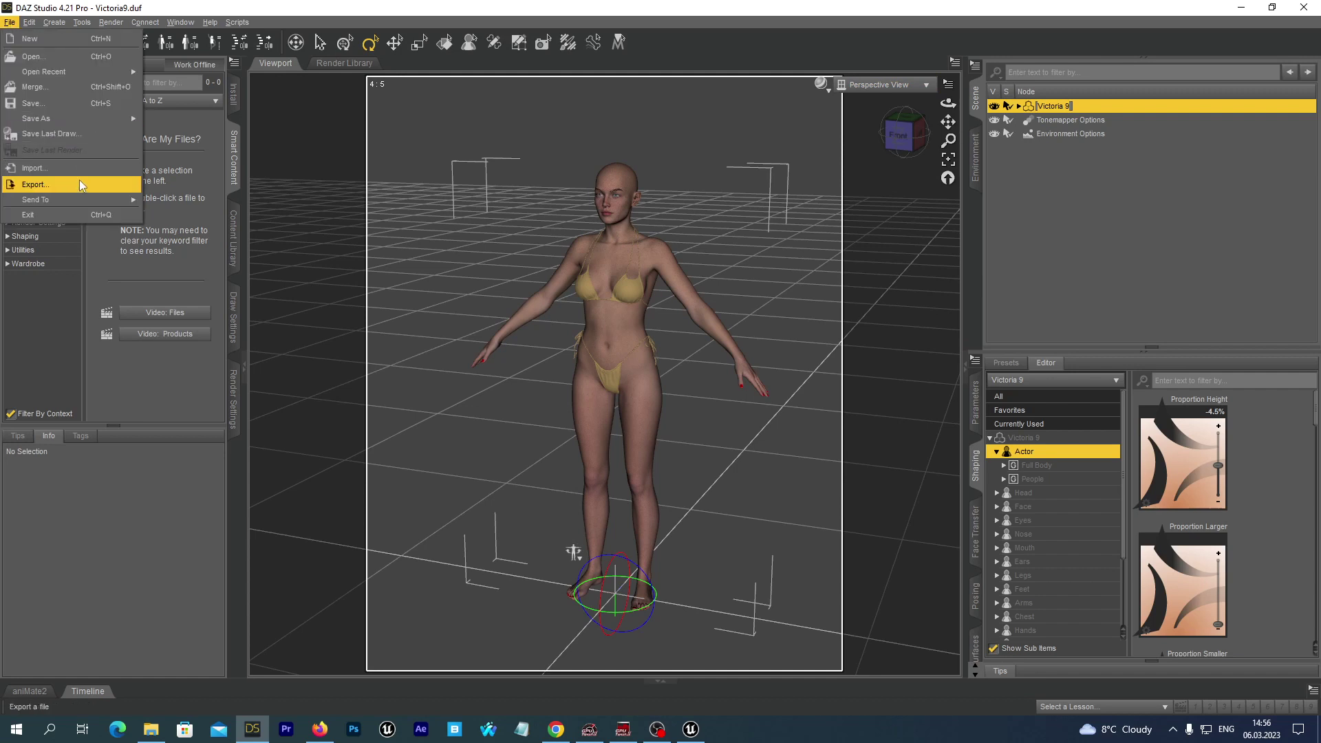
{"action": "mouse_move", "coordinate": [68, 203]}
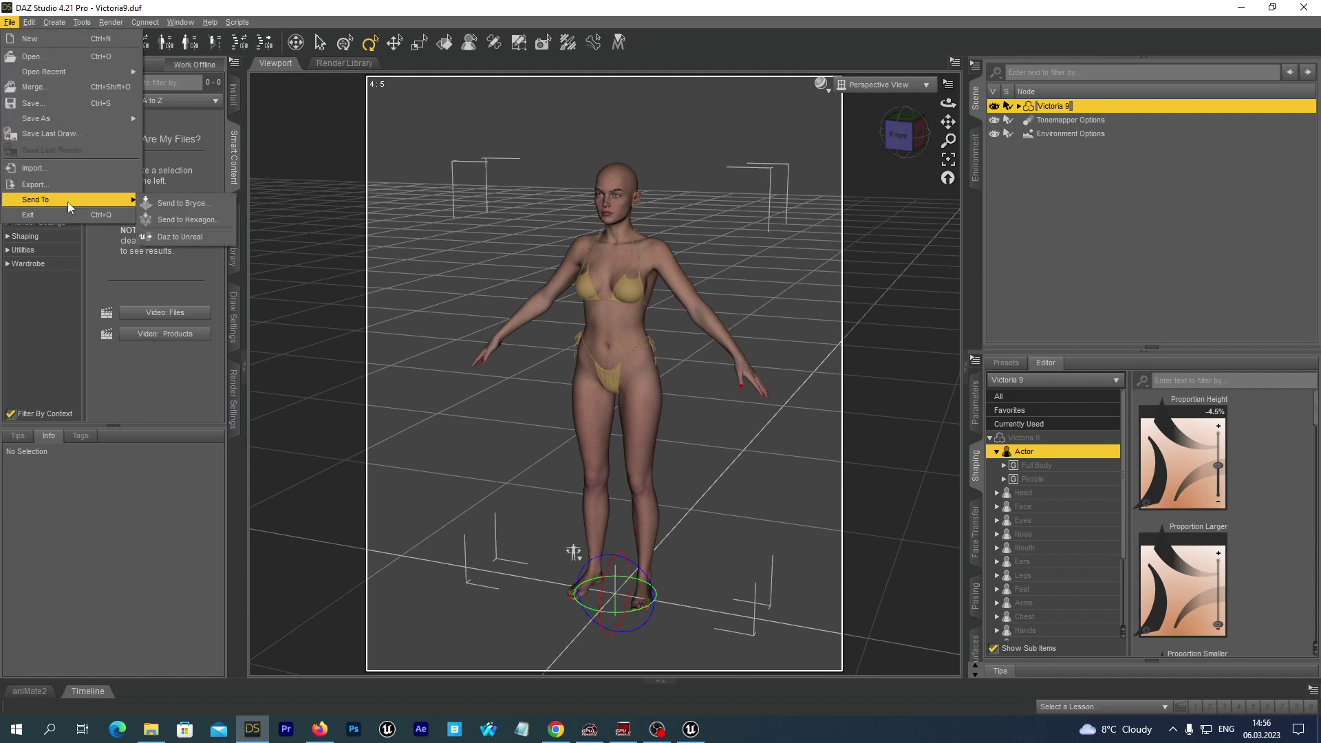
{"action": "left_click", "coordinate": [180, 238]}
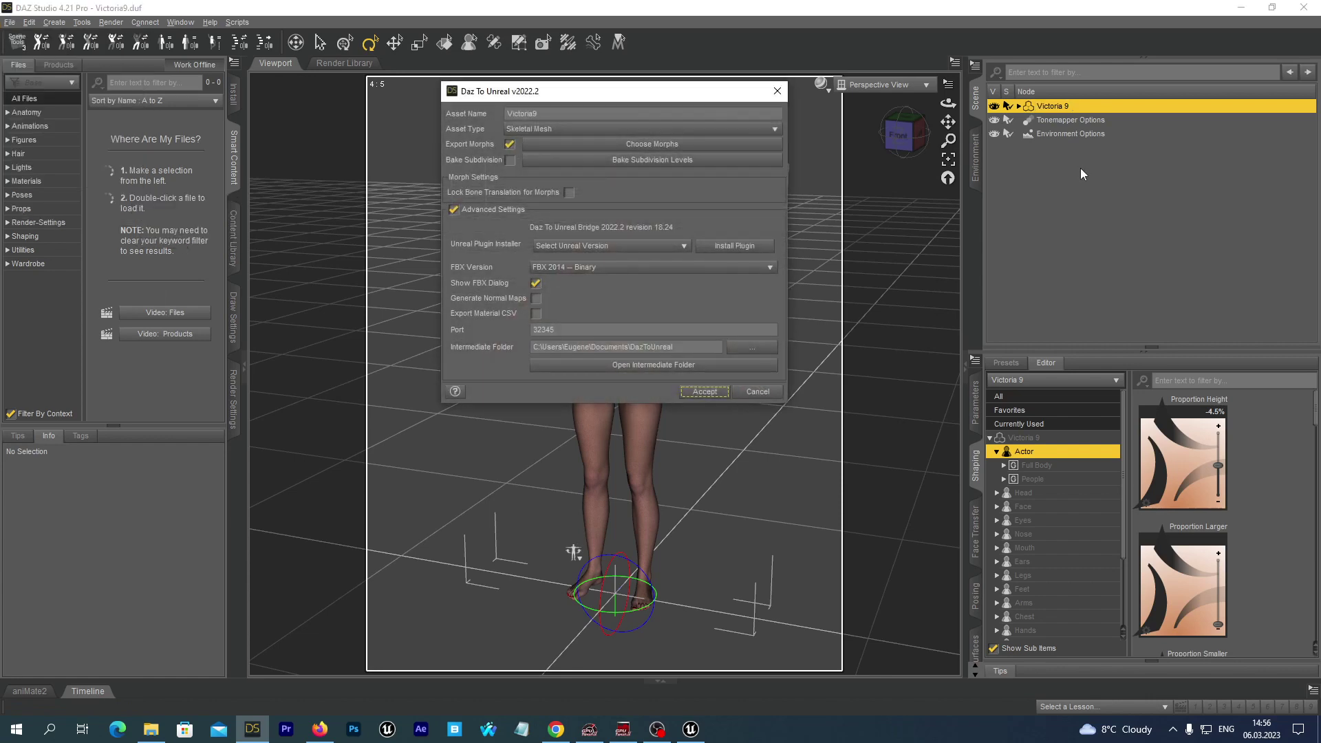
Send Victoria9 to Unreal as a Skeletal Mesh with morphs, accepting the FBX 2014 Binary export options and the closing notice.
{"action": "left_click", "coordinate": [560, 113]}
{"action": "left_click", "coordinate": [557, 130]}
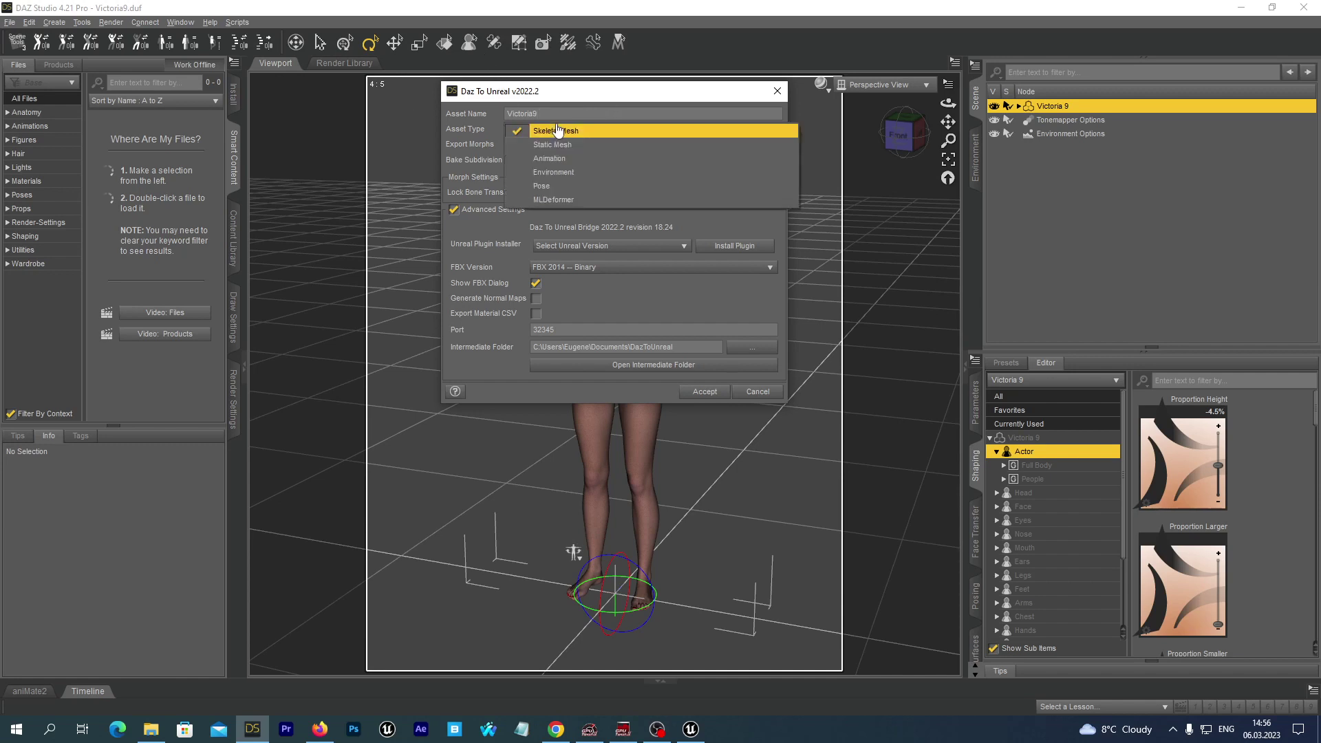
{"action": "left_click", "coordinate": [557, 130]}
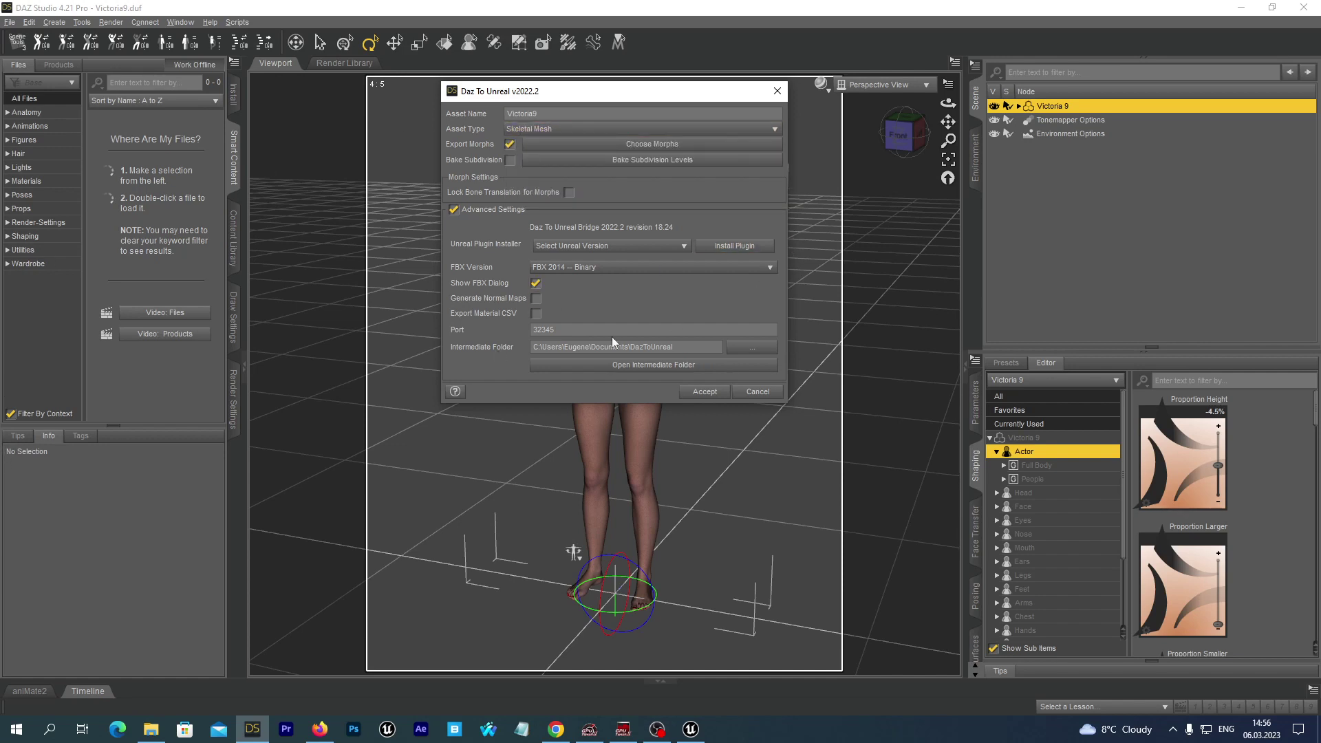
{"action": "left_click", "coordinate": [694, 393]}
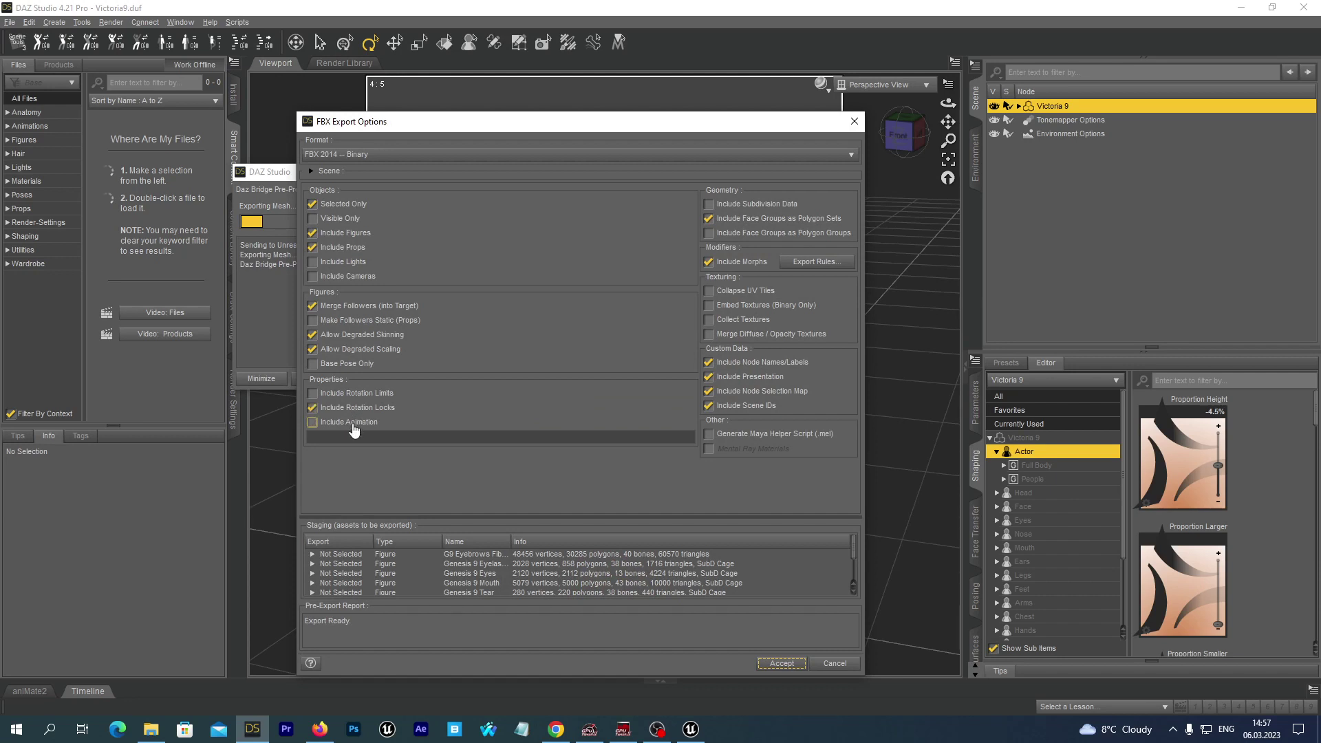
{"action": "left_click", "coordinate": [782, 663]}
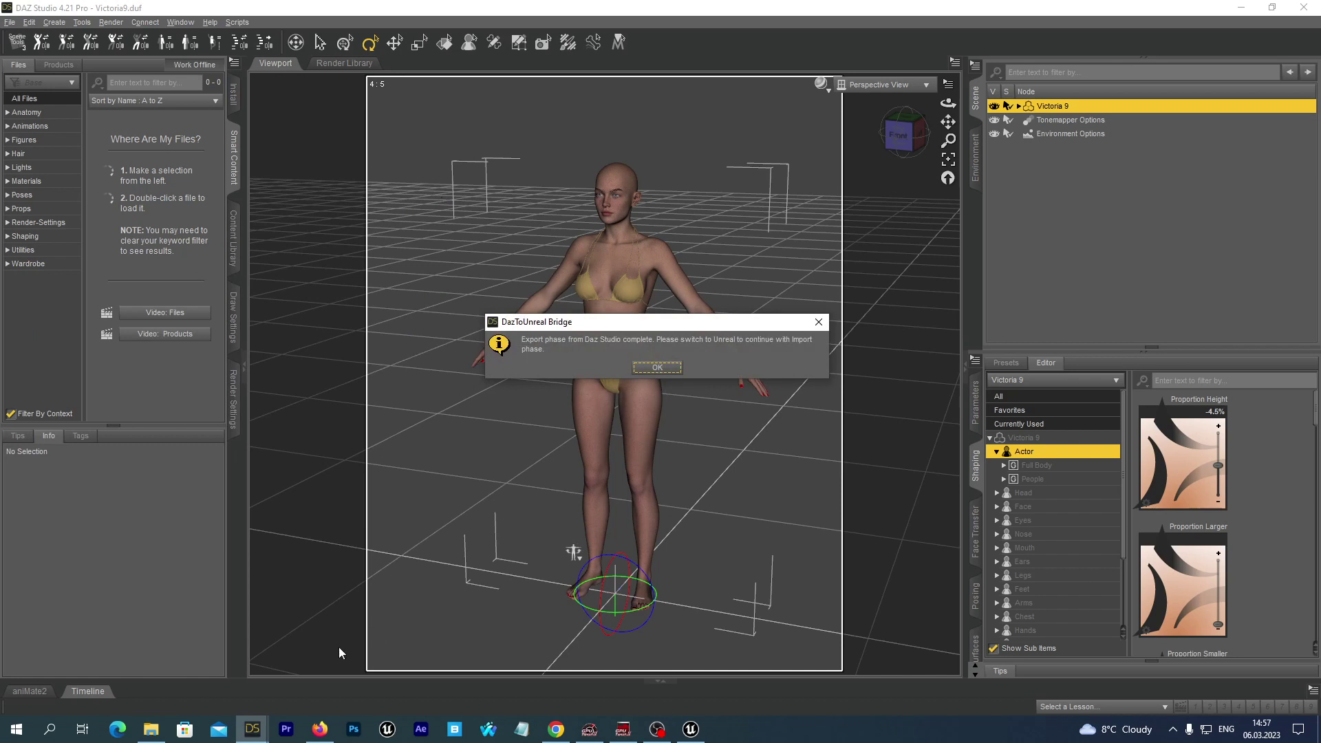
{"action": "left_click", "coordinate": [659, 369]}
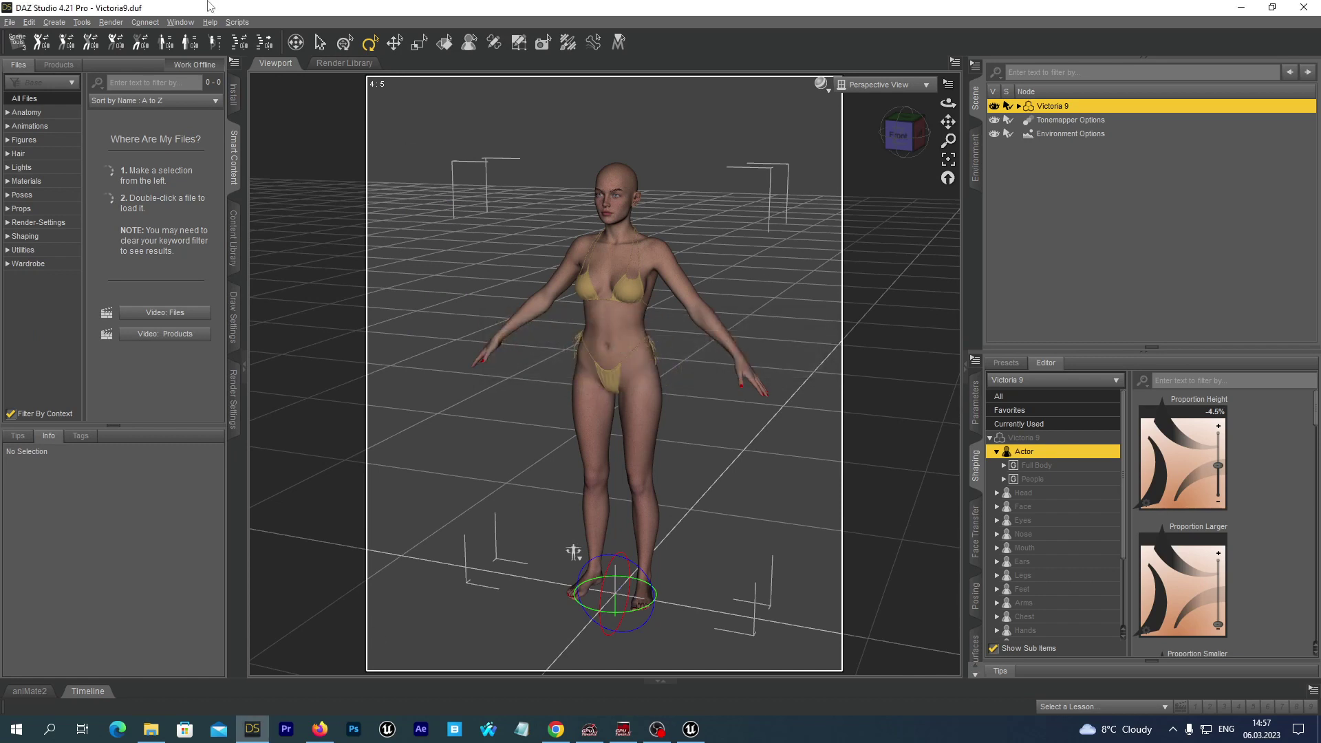
Close DAZ Studio without saving the scene changes and switch to Unreal Editor for the Victoria9 import.
{"action": "left_click", "coordinate": [1304, 8]}
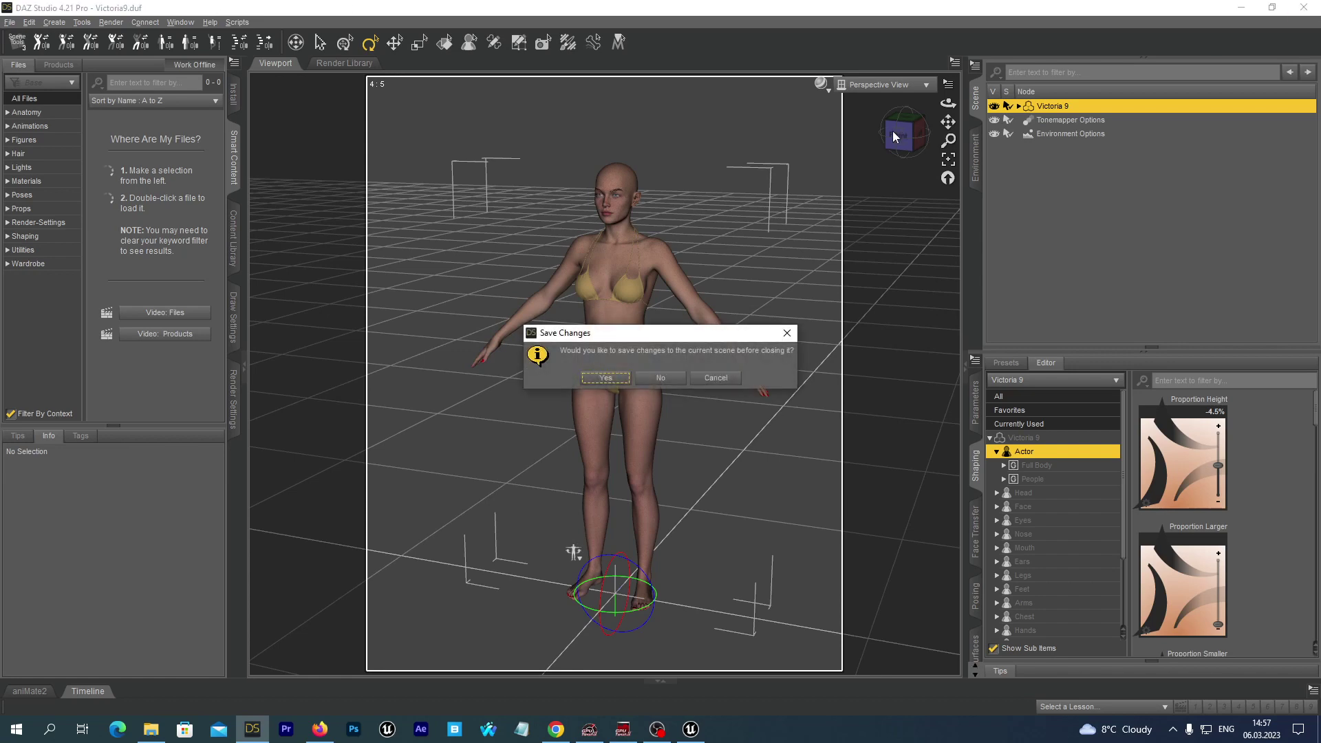
{"action": "left_click", "coordinate": [681, 374]}
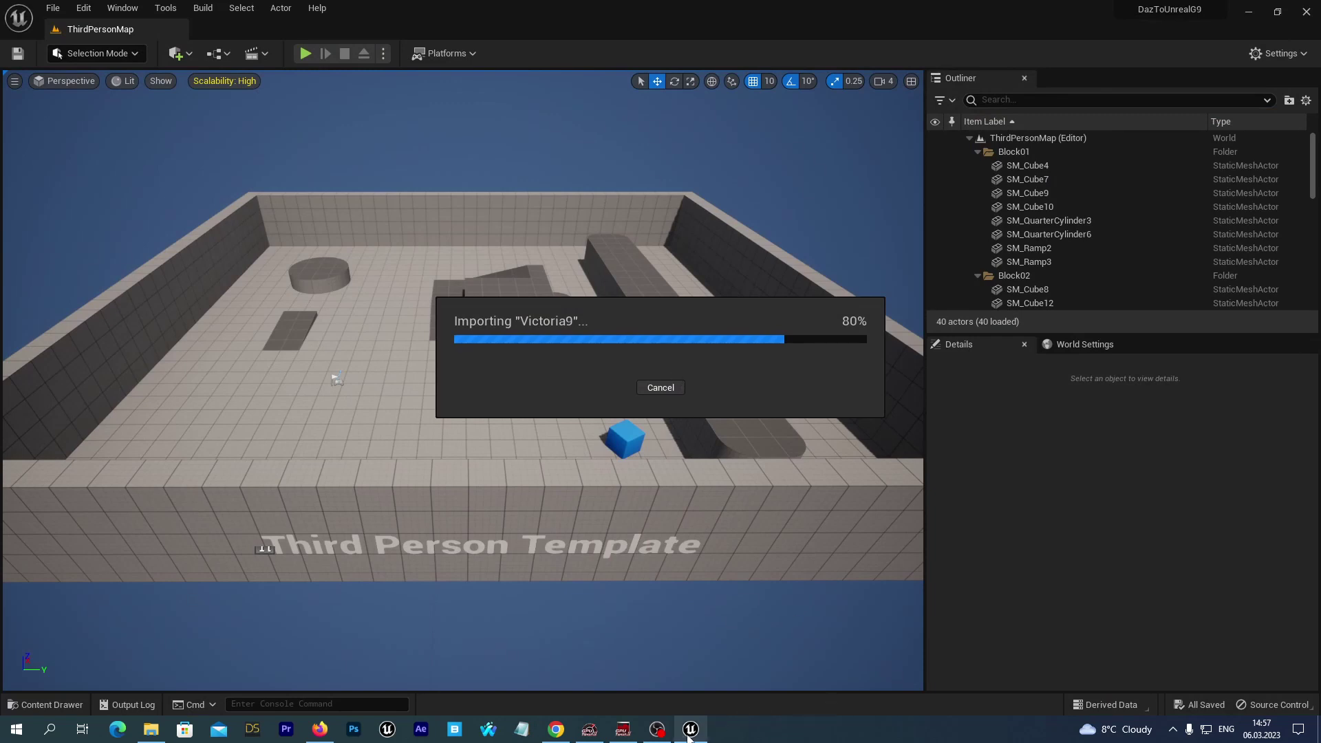
{"action": "mouse_move", "coordinate": [689, 736]}
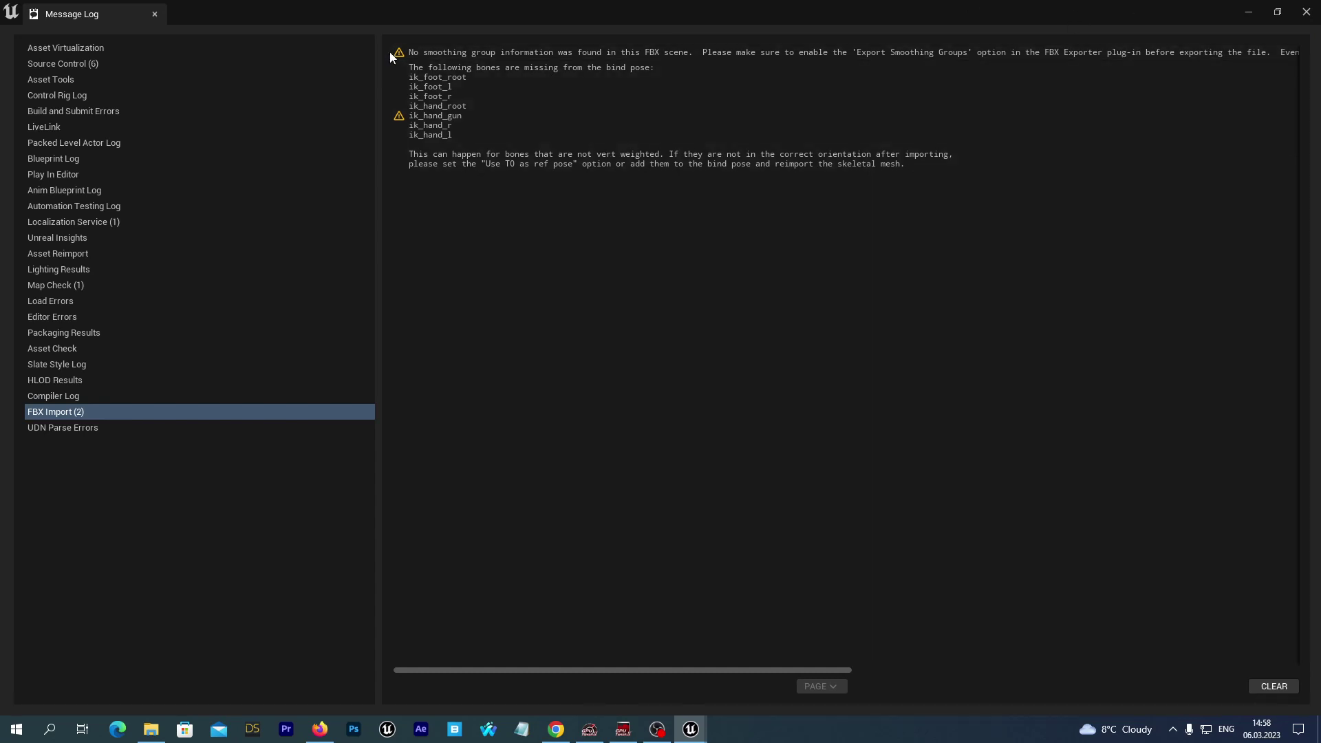
Close the FBX import message log and open the Victoria9 skeletal mesh from the DazToUnreal/Victoria9 folder.
{"action": "left_click", "coordinate": [1306, 12]}
{"action": "left_click", "coordinate": [46, 704]}
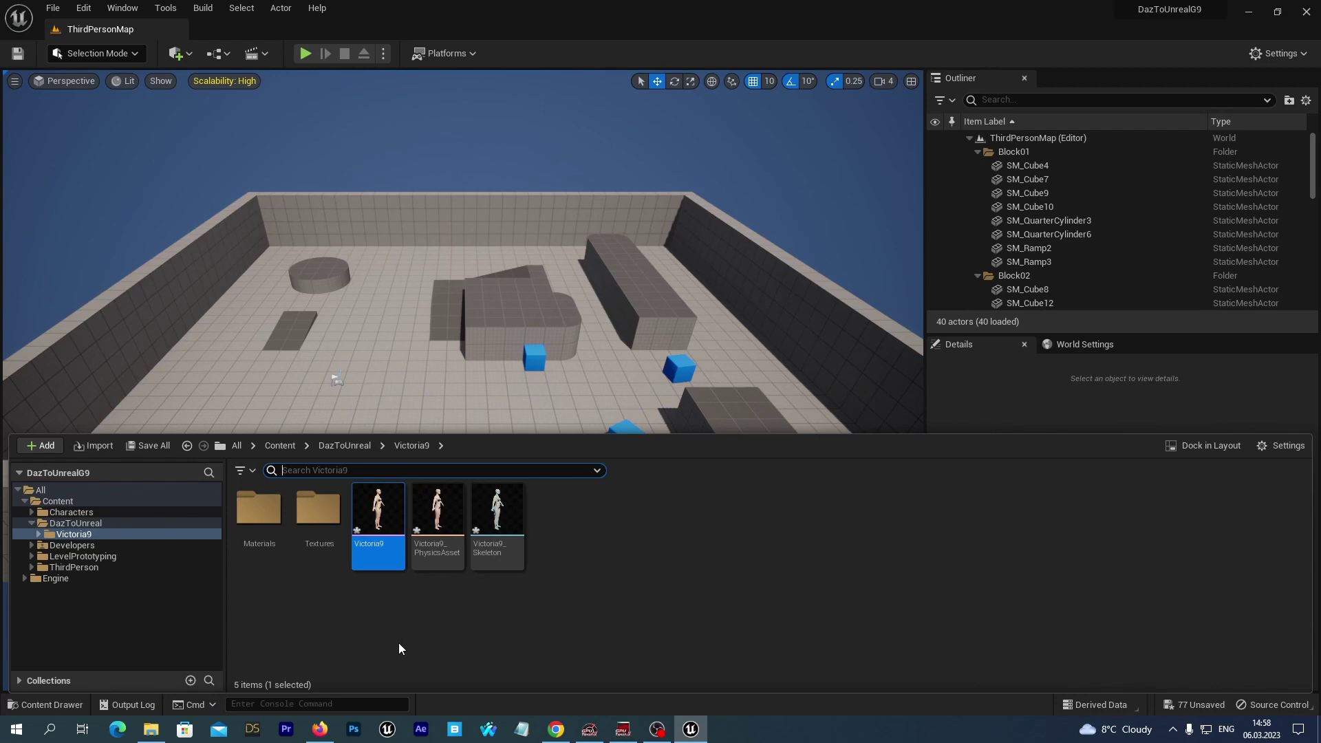
{"action": "double_click", "coordinate": [379, 513]}
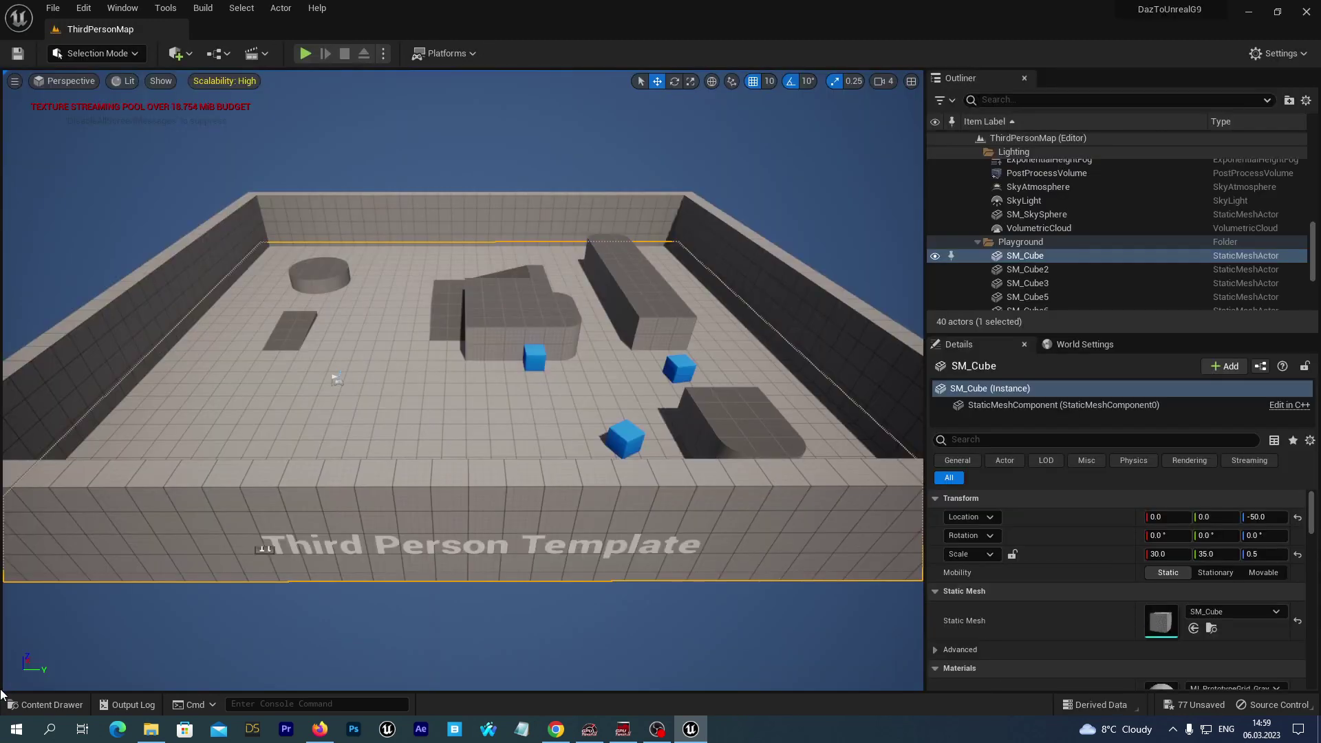
Save all the unsaved imported Victoria9 assets in the project.
{"action": "left_click", "coordinate": [32, 704]}
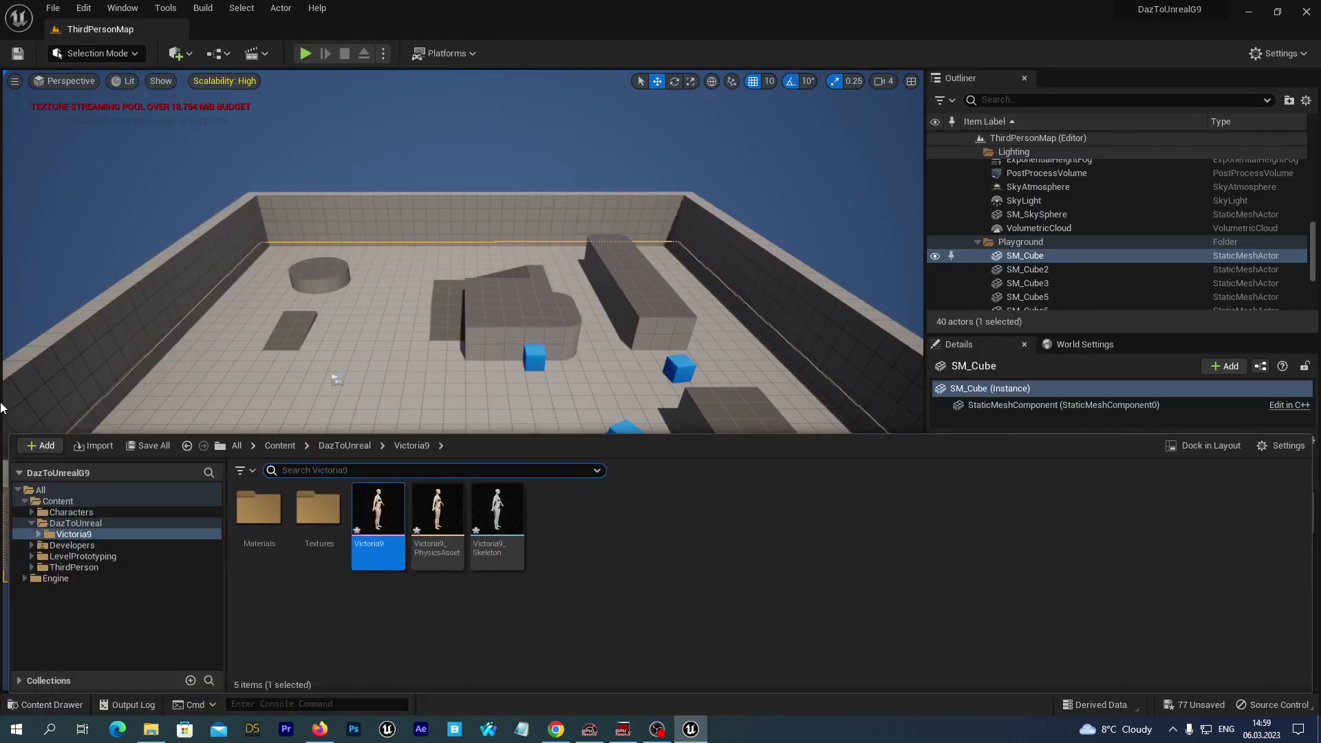
{"action": "left_click", "coordinate": [140, 447]}
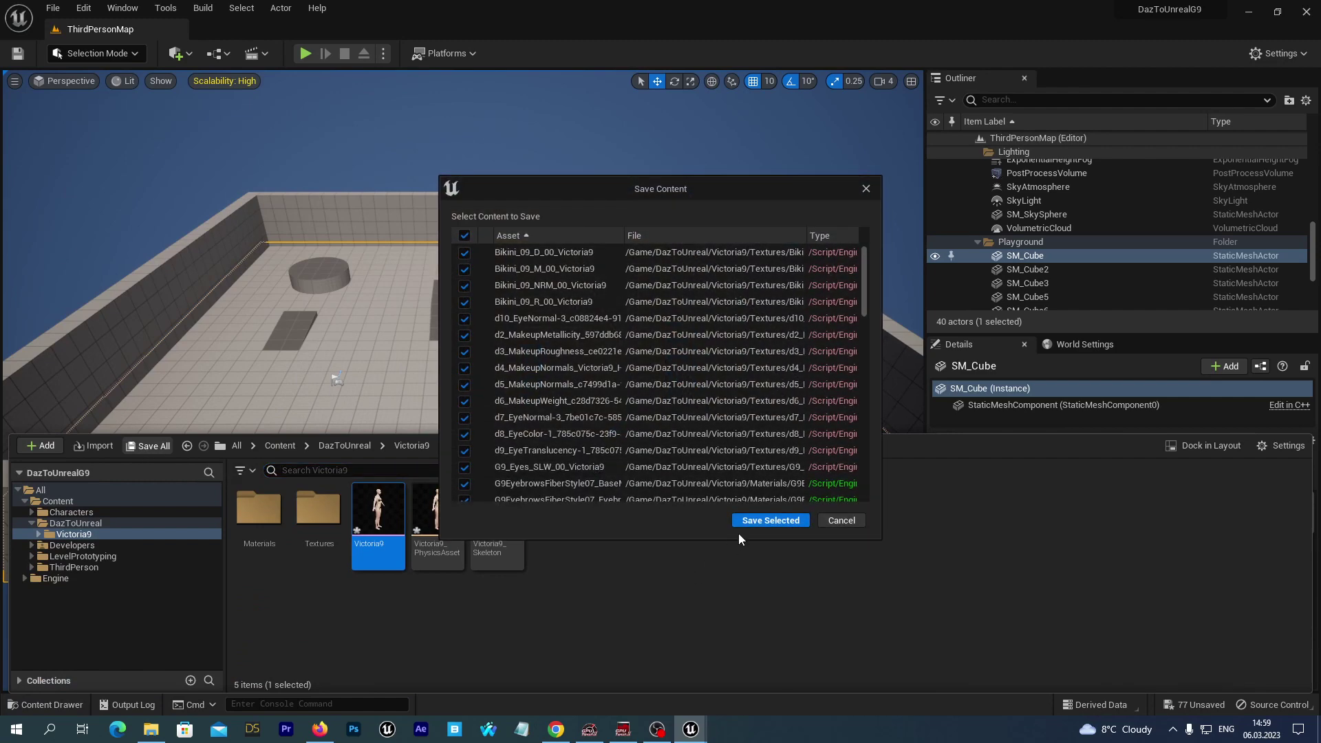
{"action": "left_click", "coordinate": [754, 521]}
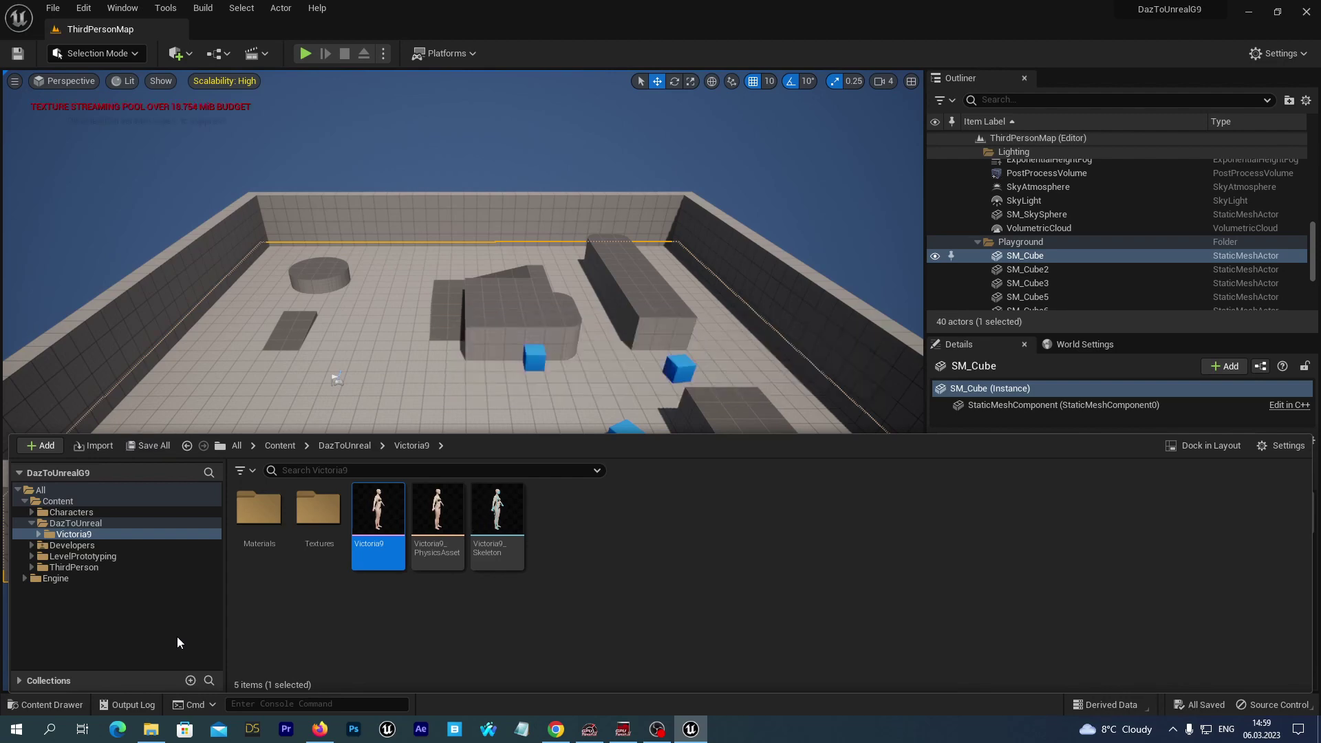
{"action": "left_click", "coordinate": [657, 728]}
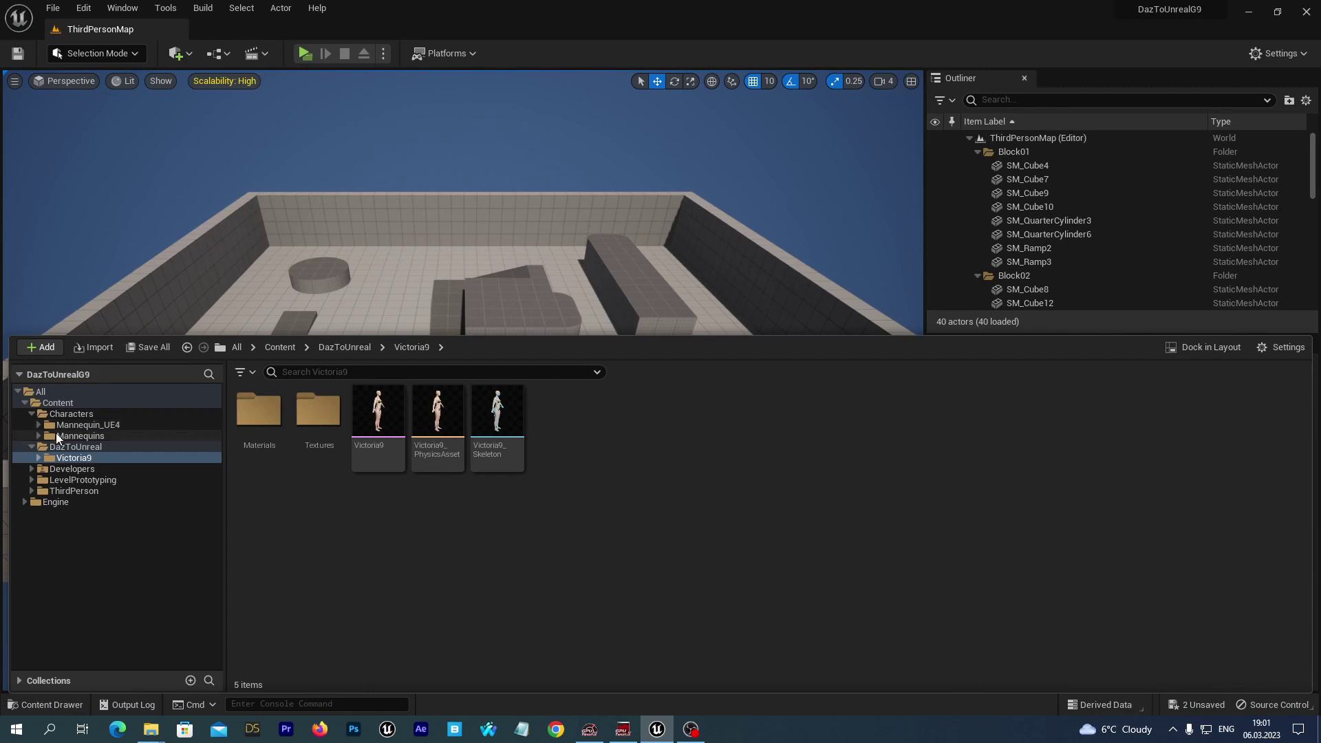
Browse the project content to the Quinn animations folder under Characters/Mannequins/Animations.
{"action": "left_click", "coordinate": [57, 437]}
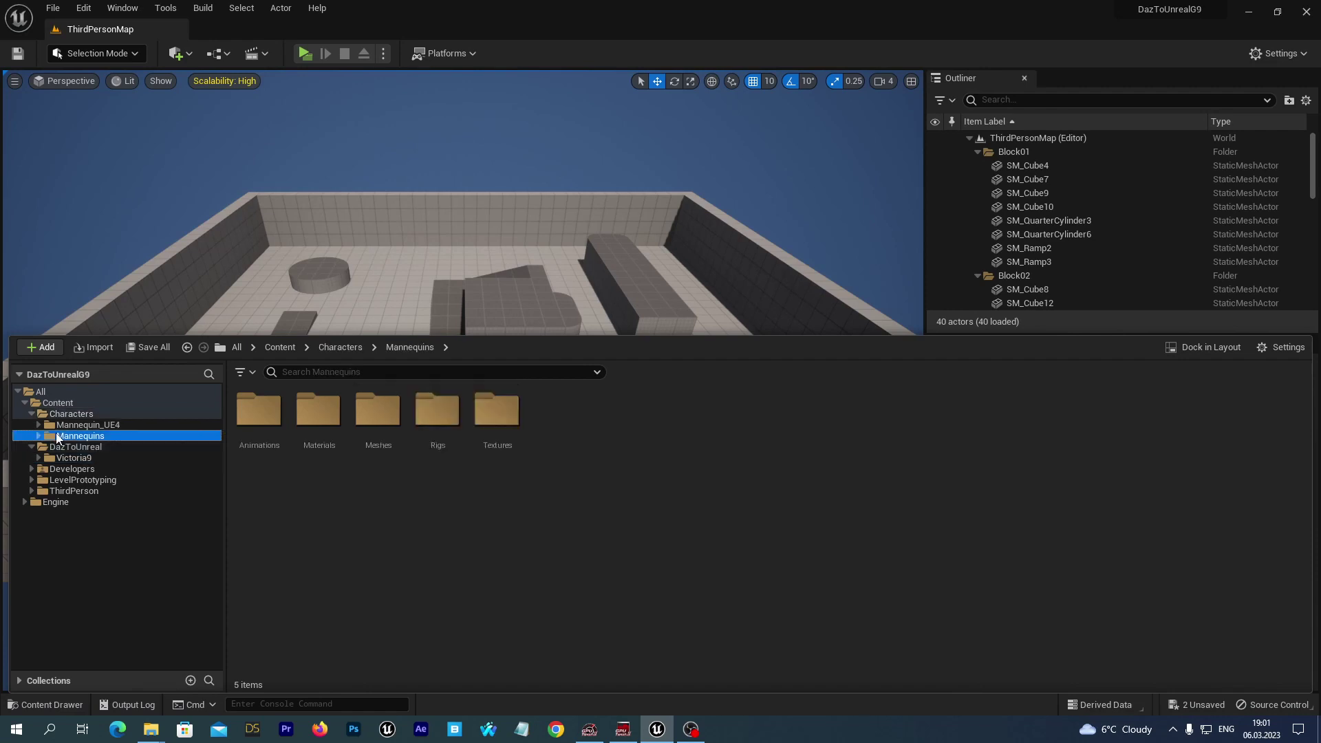
{"action": "left_click", "coordinate": [257, 411]}
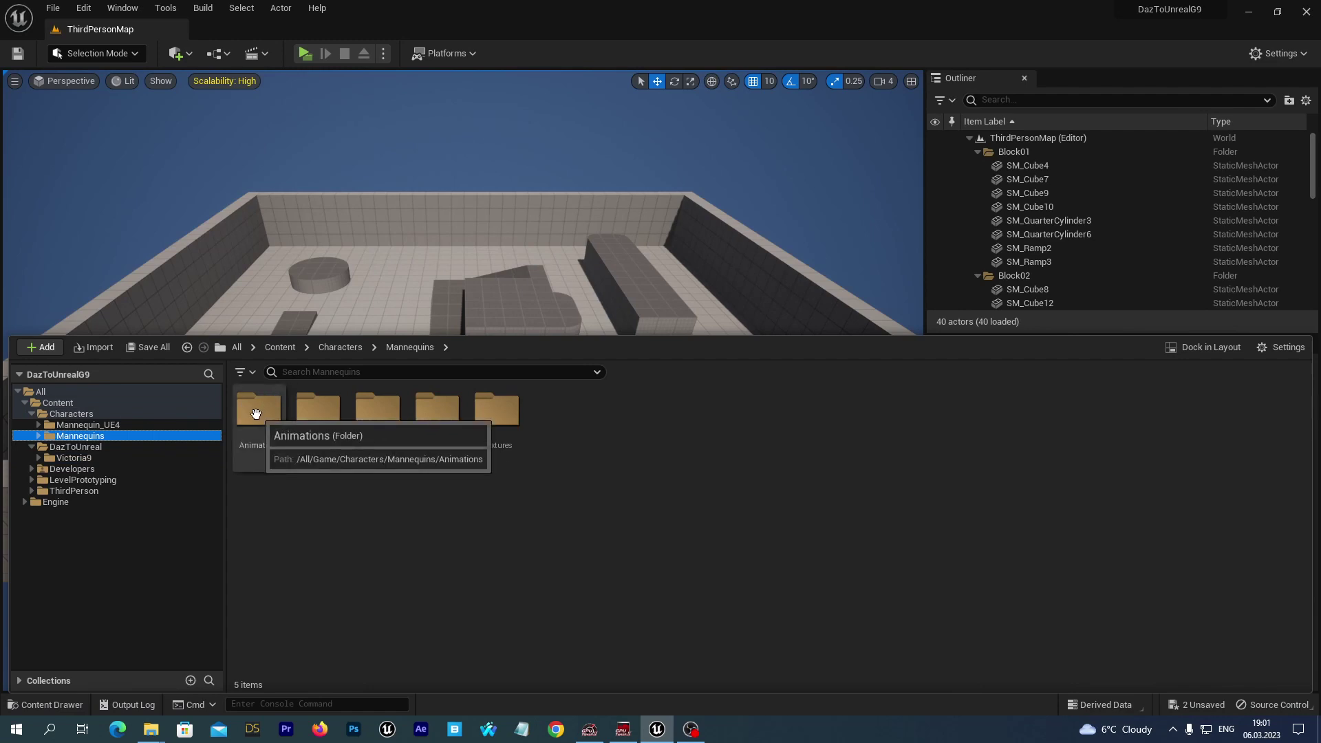
{"action": "double_click", "coordinate": [256, 411]}
{"action": "key", "text": "alt+Left"}
{"action": "key", "text": "alt+Left"}
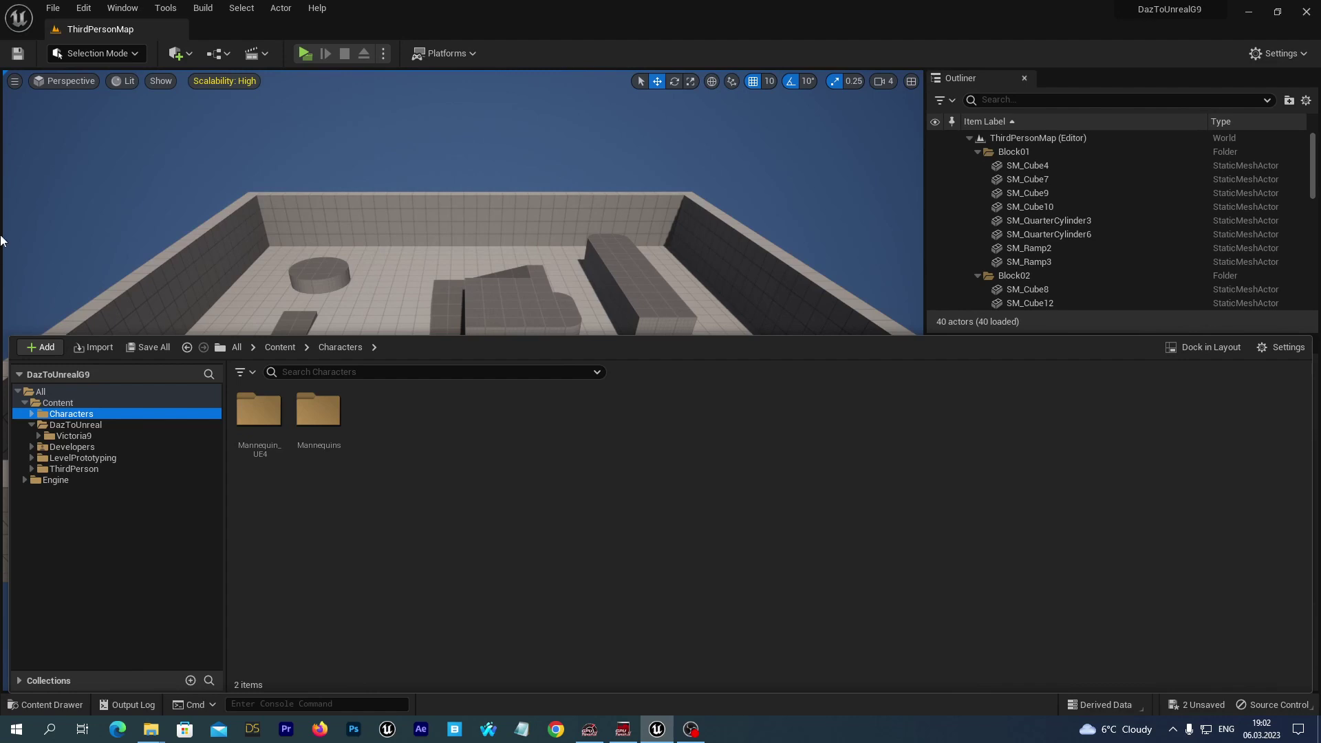
{"action": "double_click", "coordinate": [70, 414]}
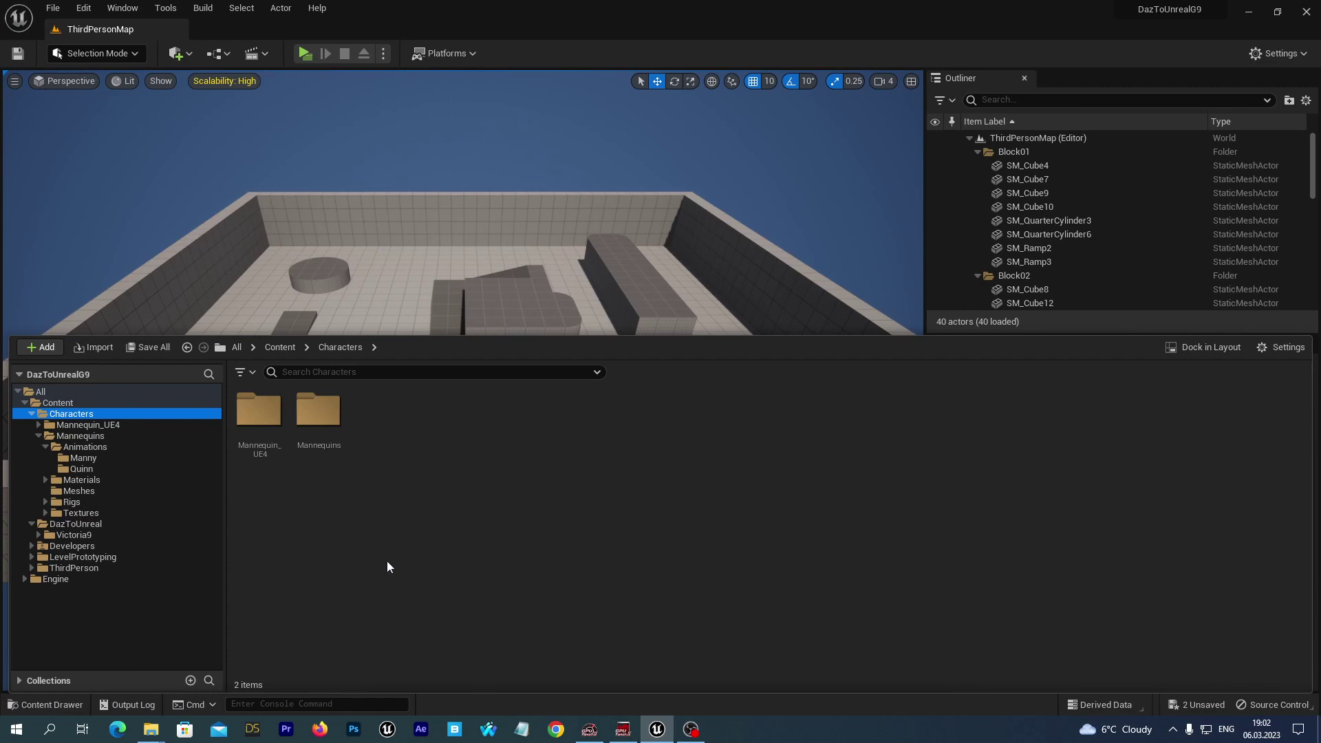
{"action": "double_click", "coordinate": [326, 413]}
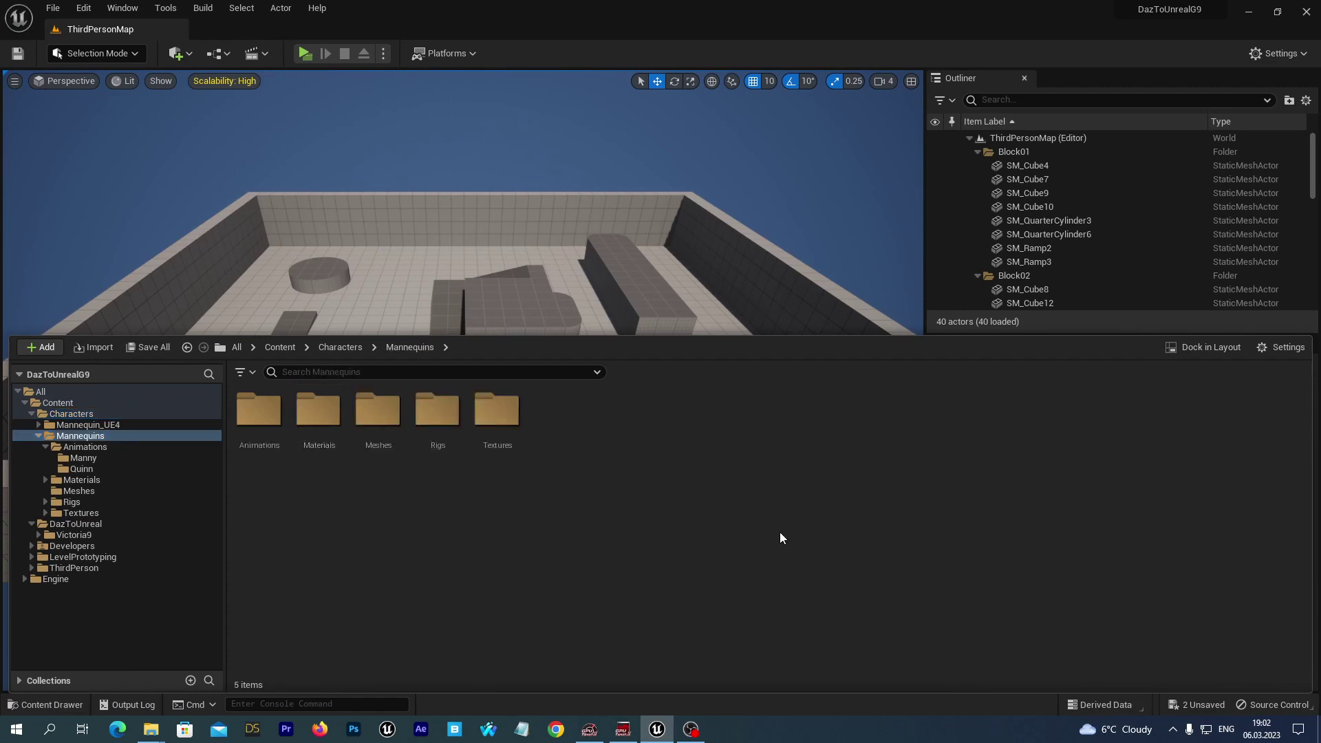
{"action": "double_click", "coordinate": [259, 411]}
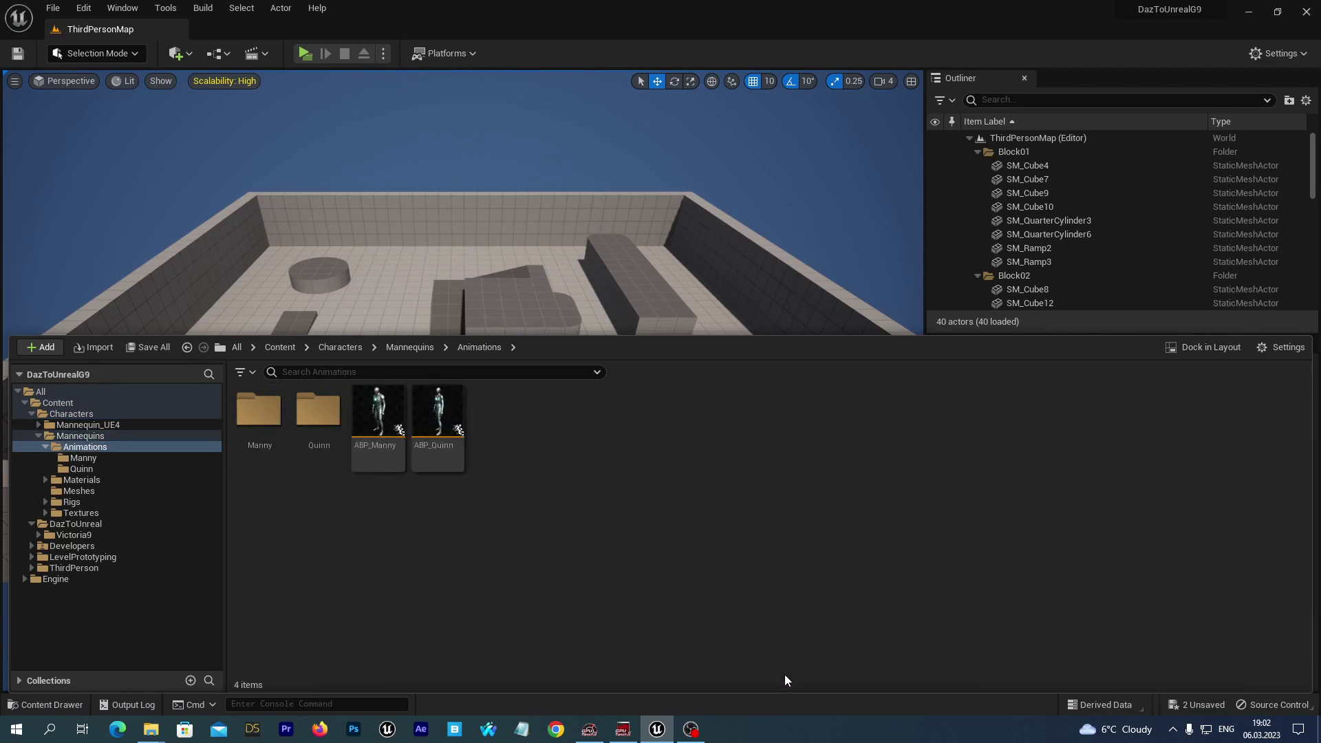
{"action": "double_click", "coordinate": [324, 430]}
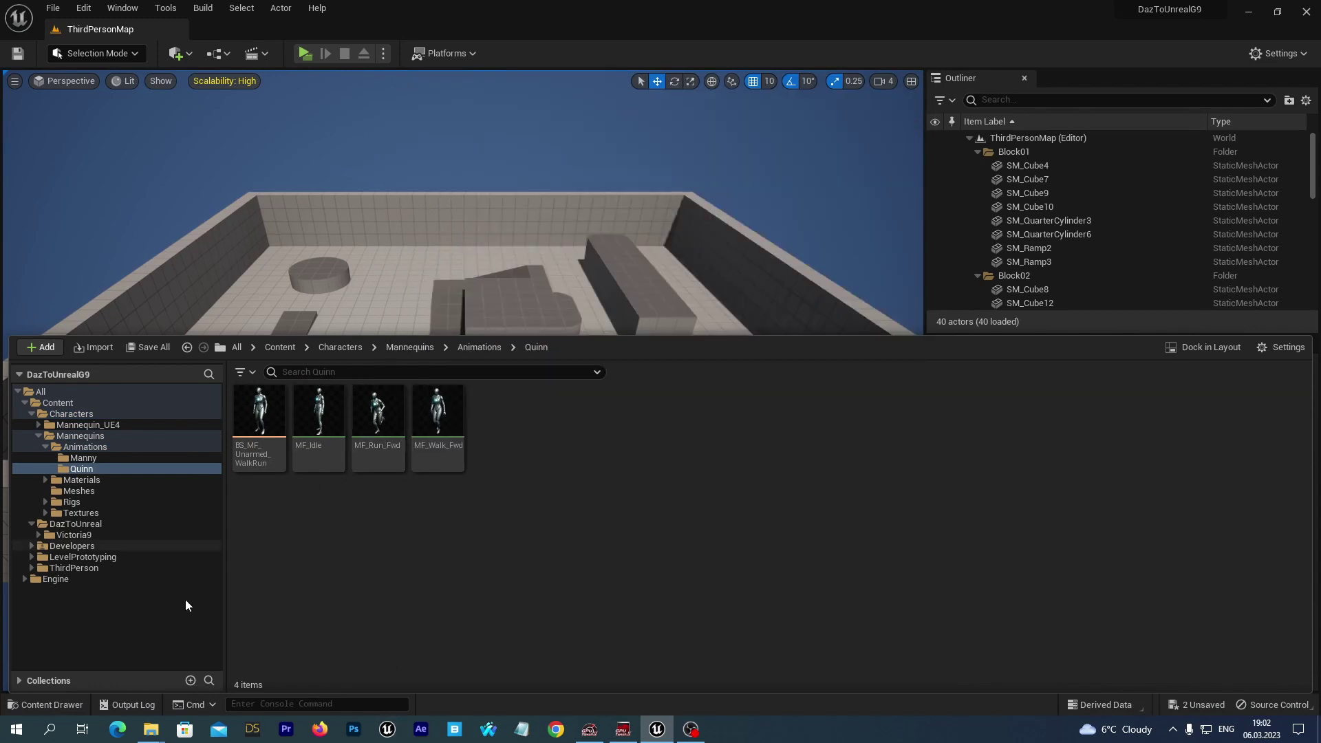
Preview the MF_Run_Fwd animation in the animation editor, close it and return to the Quinn folder.
{"action": "left_click", "coordinate": [378, 422]}
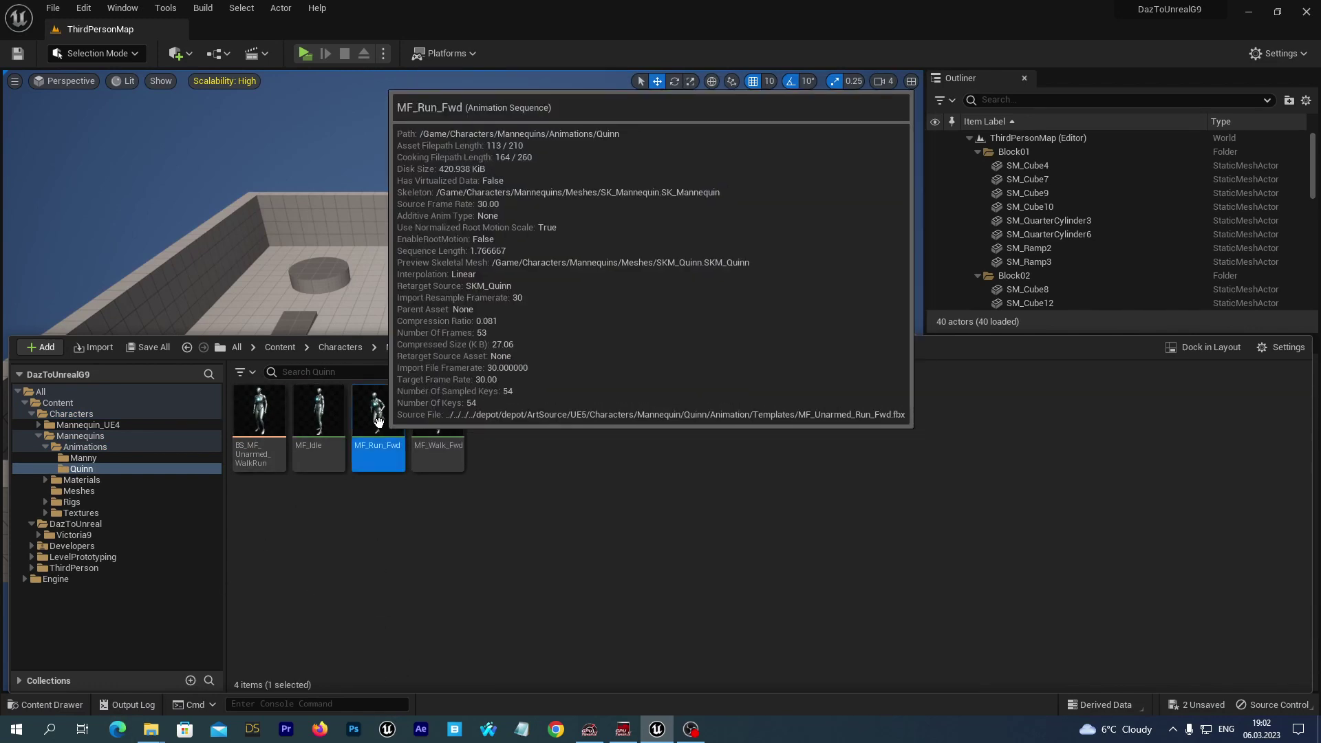
{"action": "double_click", "coordinate": [375, 423]}
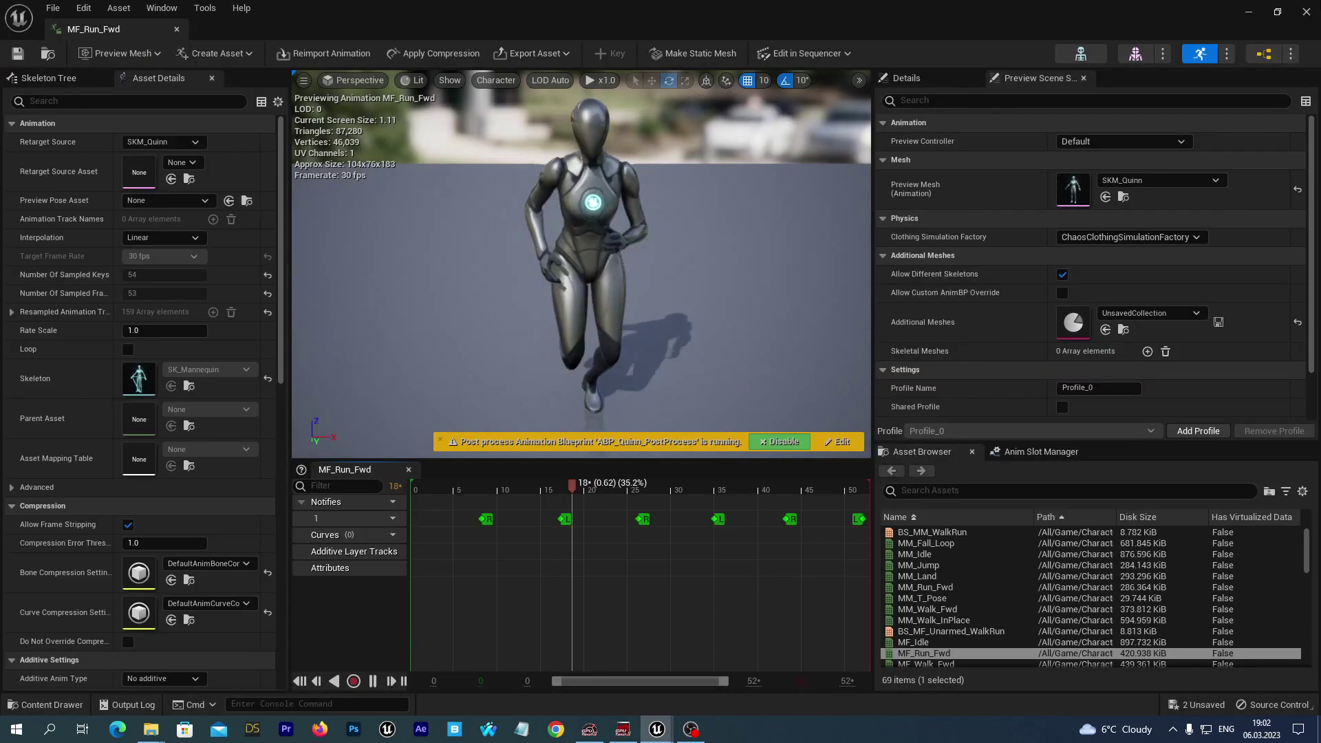
{"action": "left_click", "coordinate": [1306, 12]}
{"action": "left_click", "coordinate": [59, 705]}
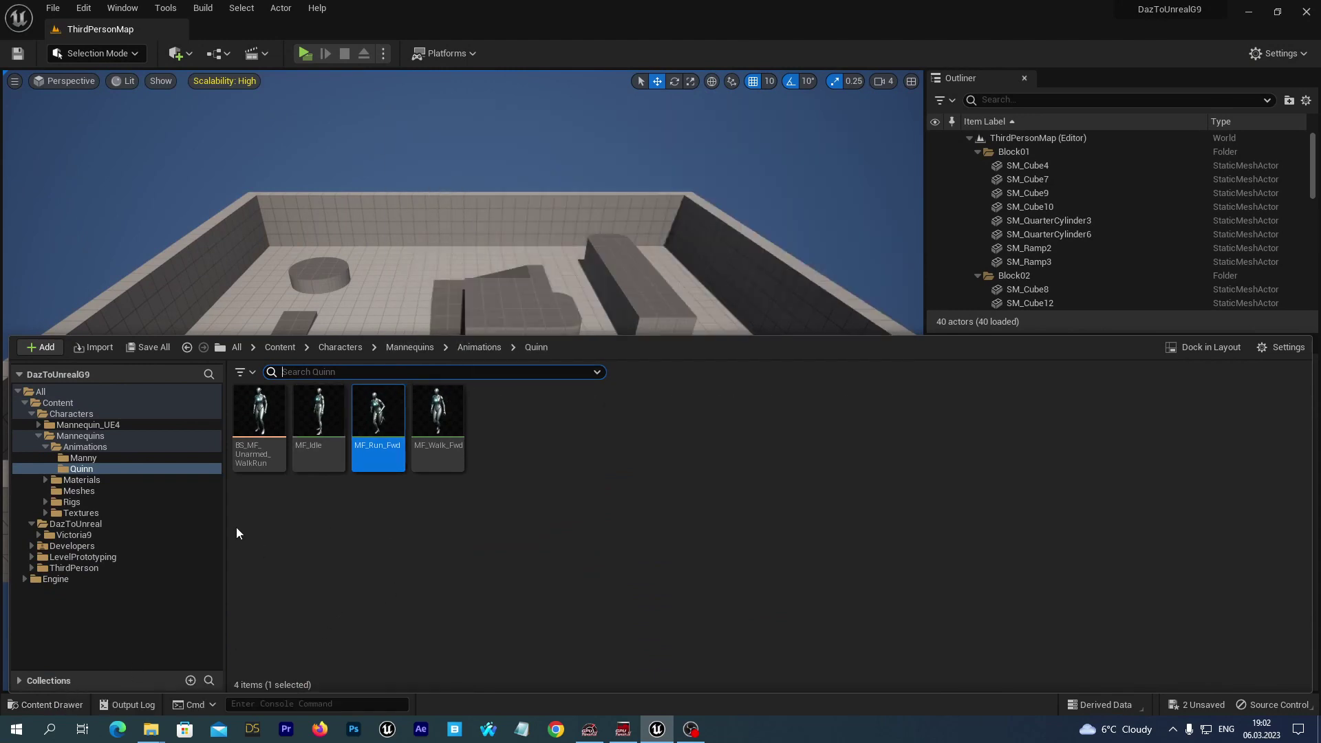
{"action": "right_click", "coordinate": [373, 427]}
{"action": "left_click", "coordinate": [280, 569]}
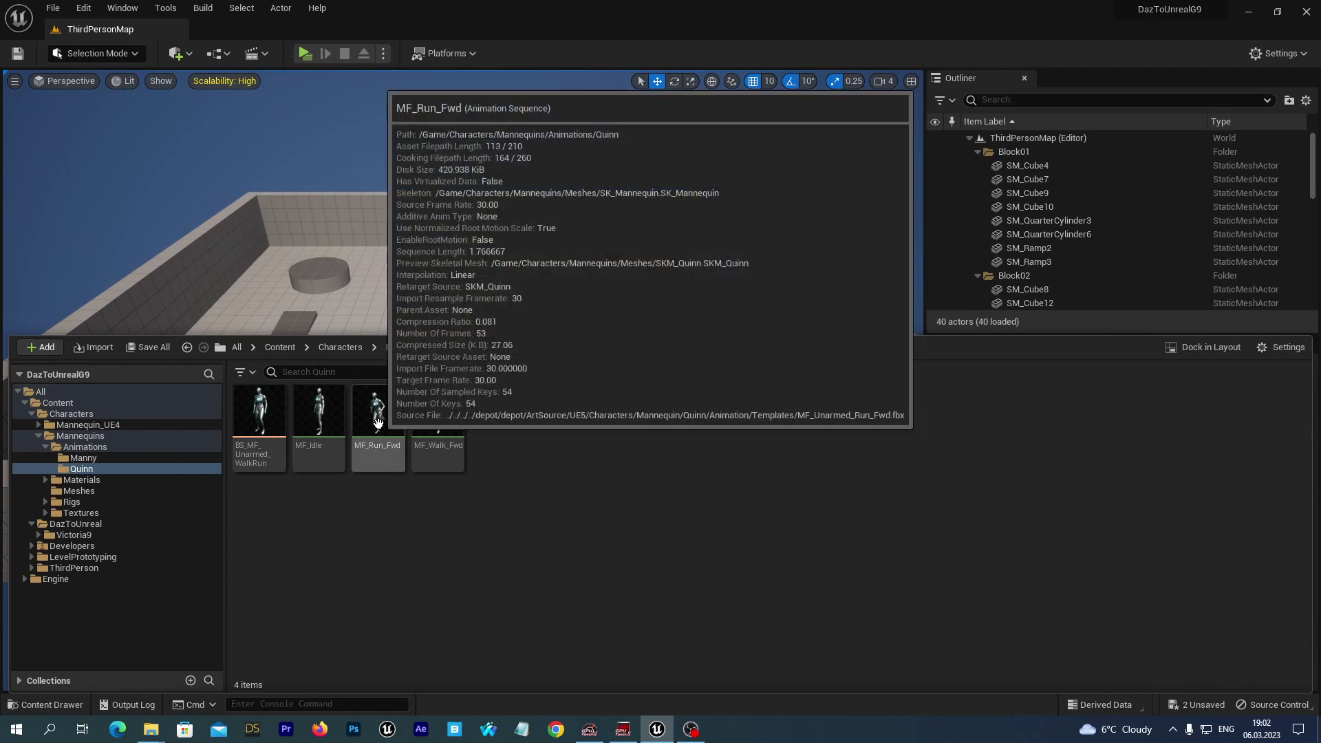
{"action": "right_click", "coordinate": [380, 426]}
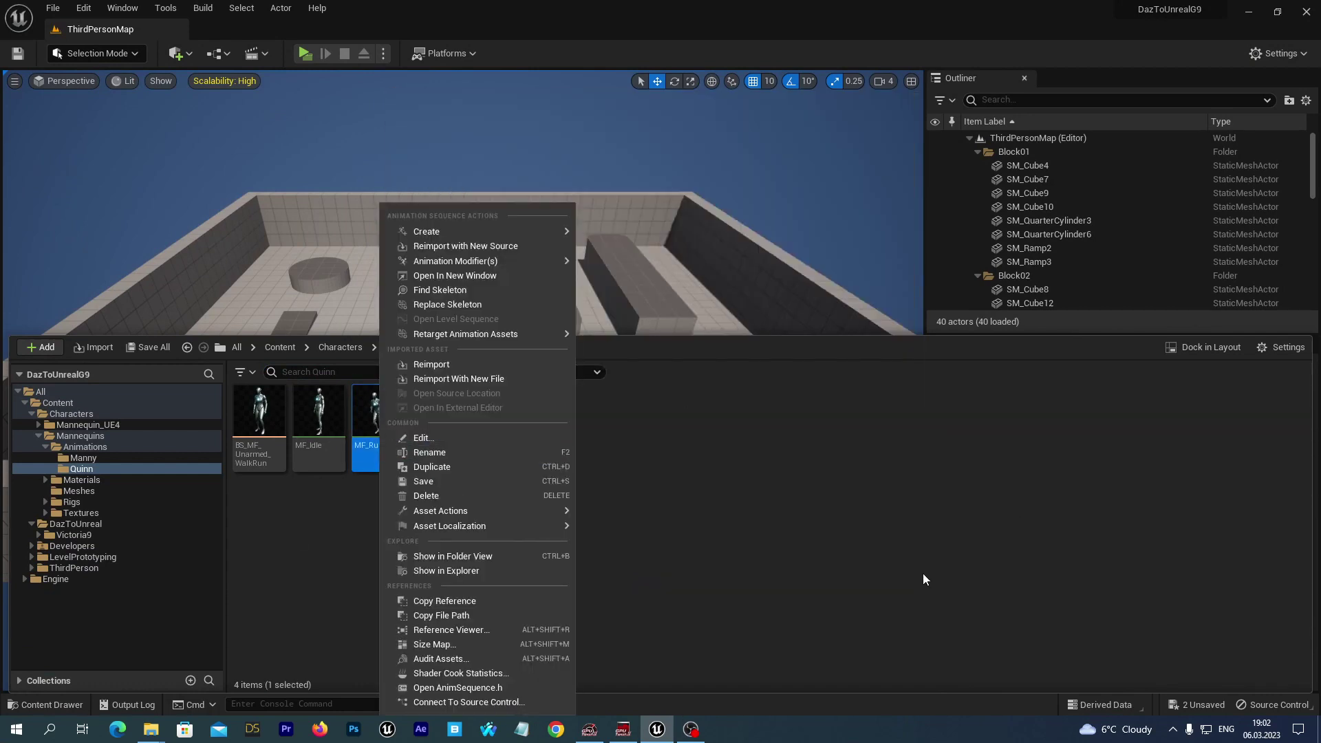
{"action": "left_click", "coordinate": [950, 605]}
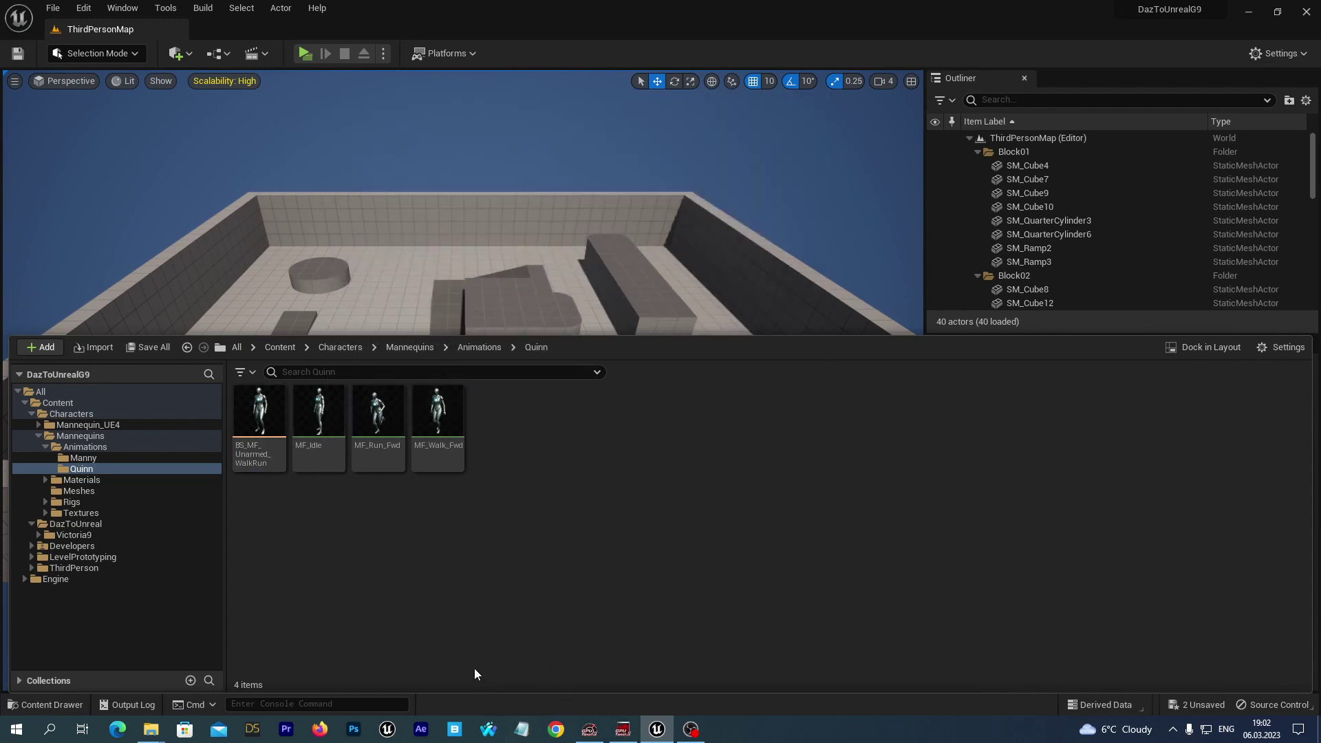
{"action": "left_click", "coordinate": [339, 462]}
{"action": "left_click", "coordinate": [691, 559]}
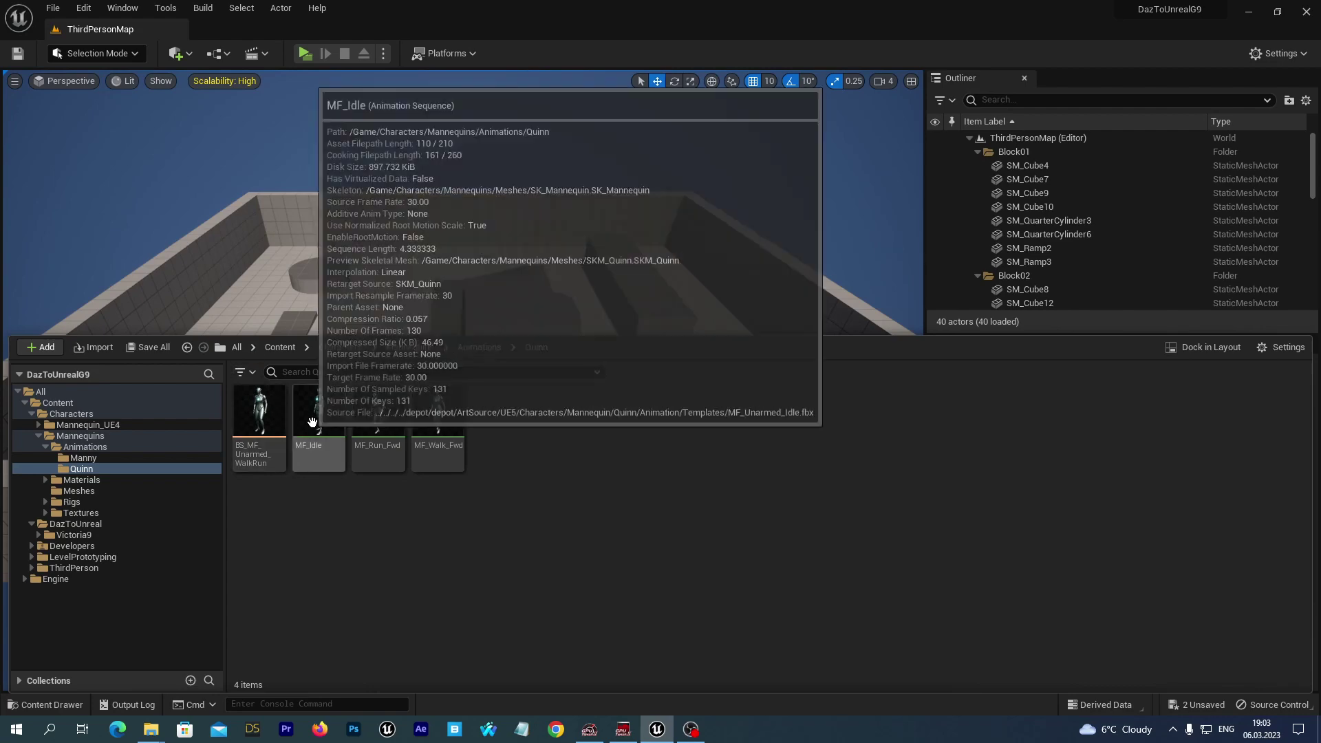
Start Duplicate and Retarget Animation Assets for the MF_Idle, MF_Run_Fwd and MF_Walk_Fwd animations together.
{"action": "left_click", "coordinate": [318, 426]}
{"action": "left_click", "coordinate": [378, 413], "text": "ctrl"}
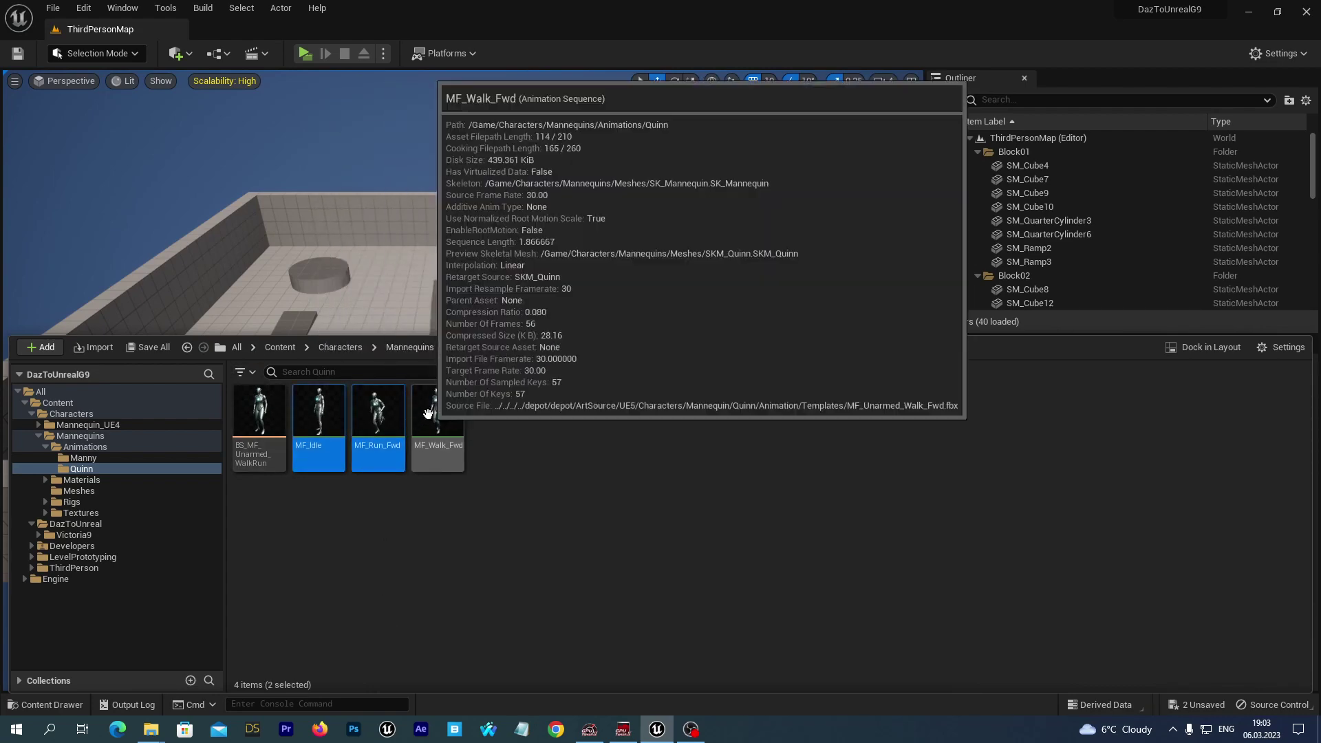
{"action": "left_click", "coordinate": [421, 424], "text": "ctrl"}
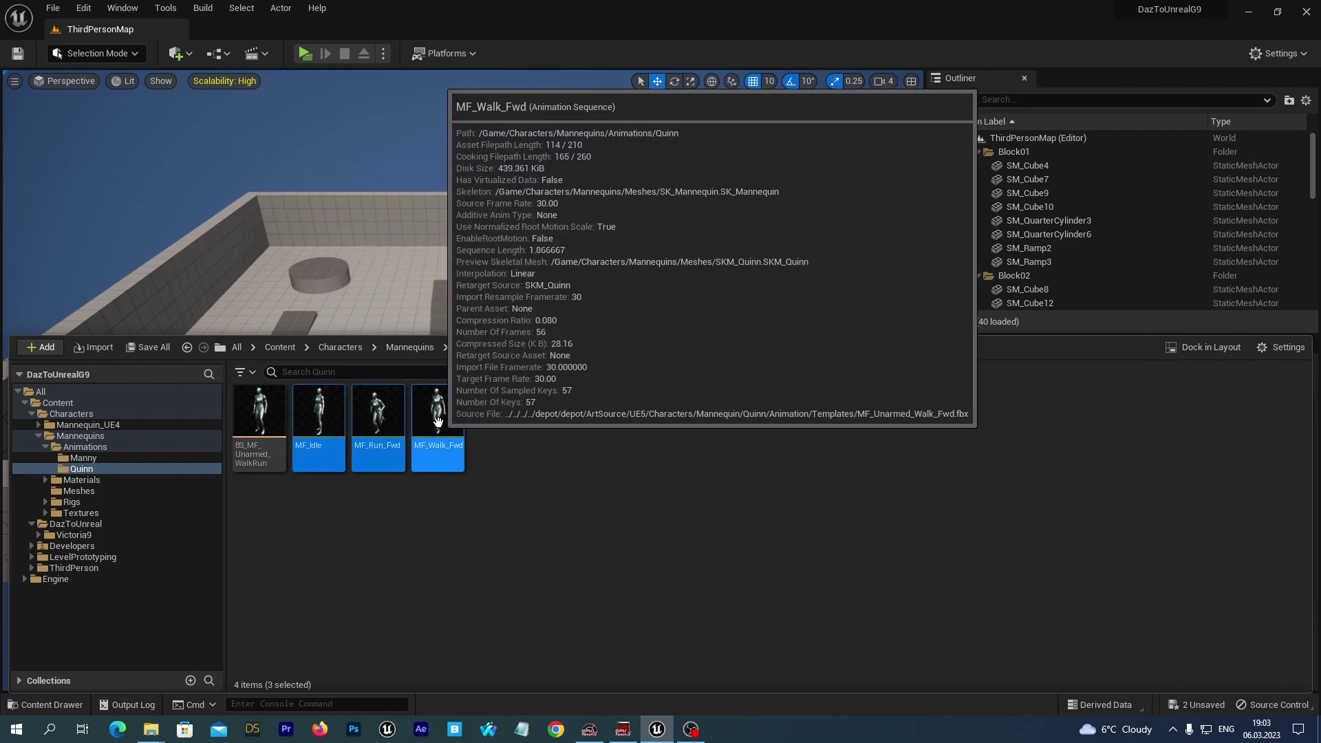
{"action": "right_click", "coordinate": [438, 423]}
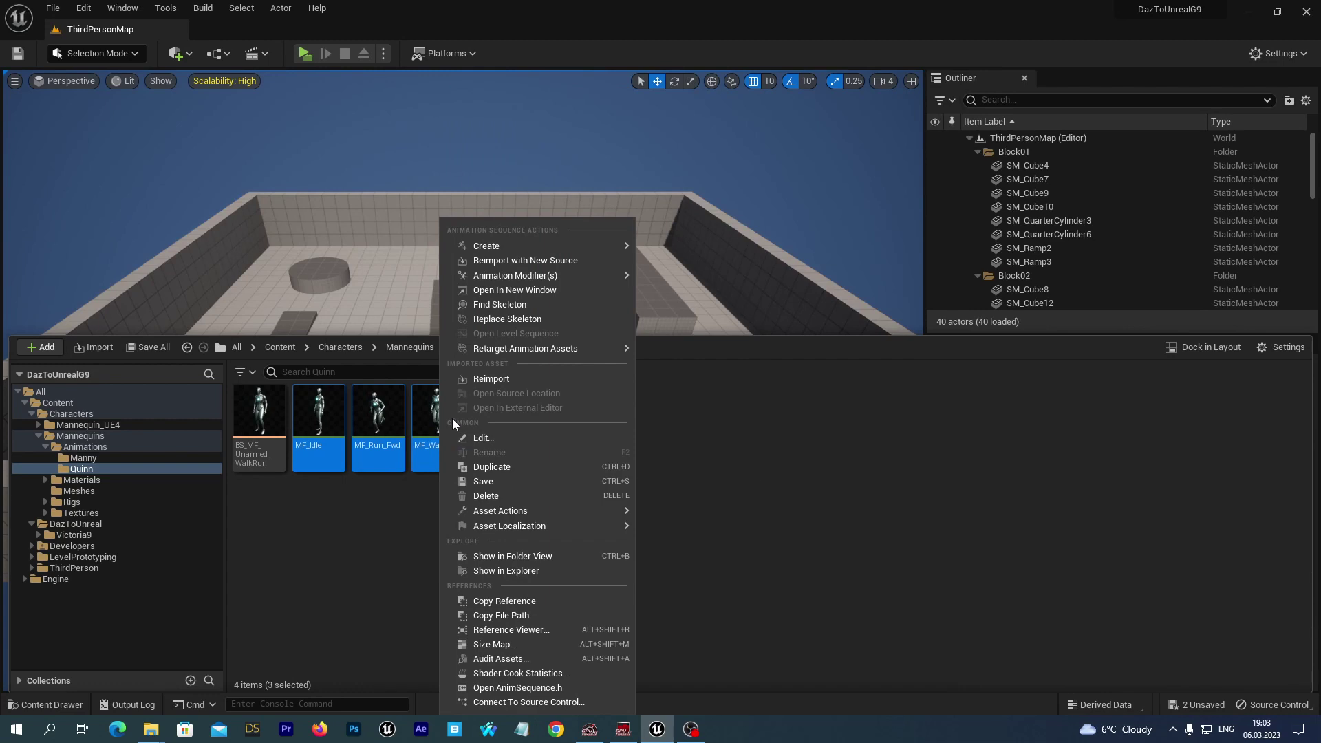
{"action": "mouse_move", "coordinate": [495, 349]}
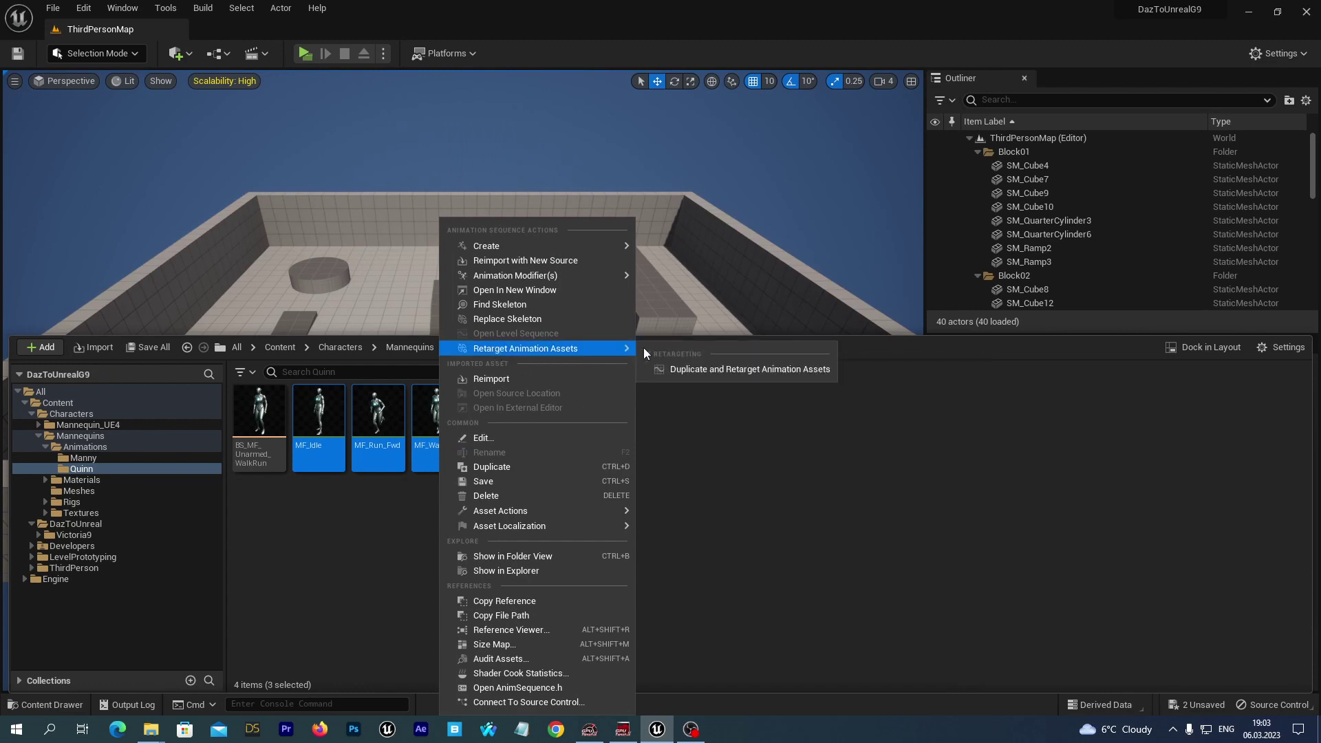
{"action": "left_click", "coordinate": [741, 372]}
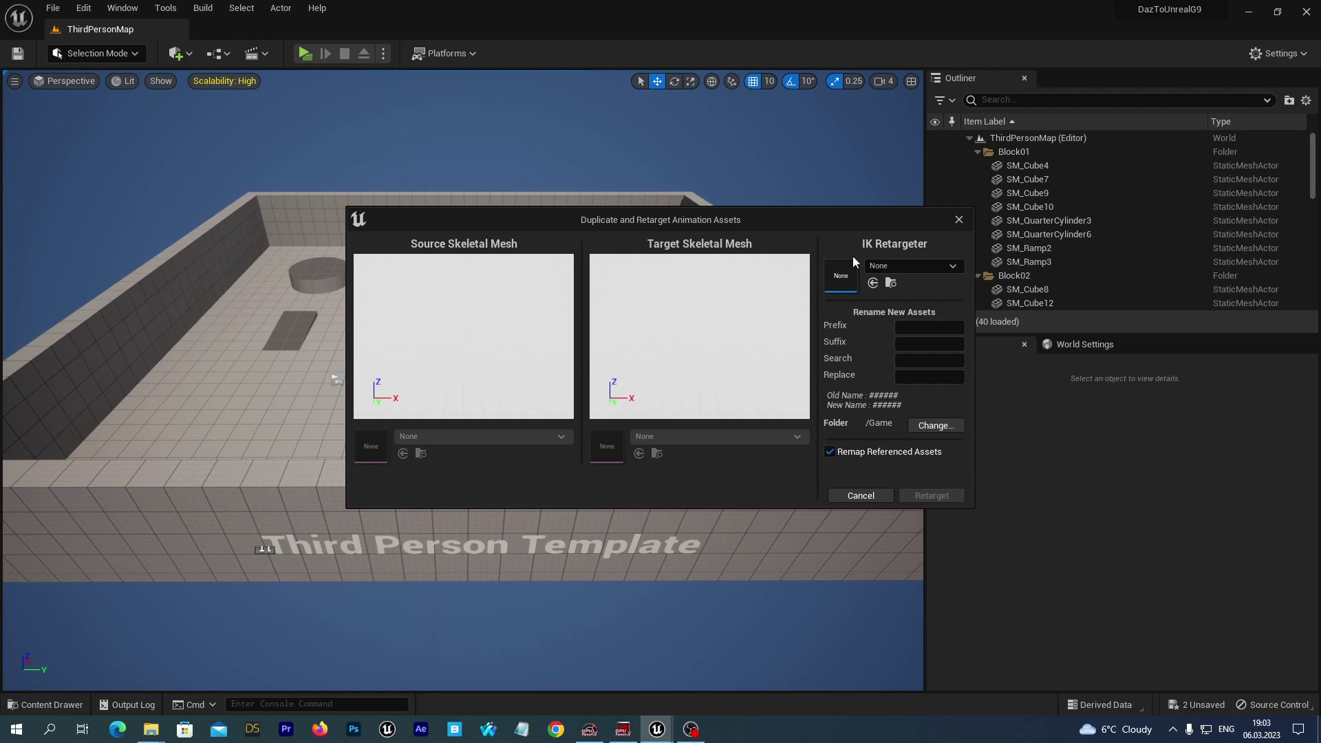
Set the IK Retargeter to G9Retargeter and the target skeletal mesh to Victoria9.
{"action": "left_click", "coordinate": [902, 266]}
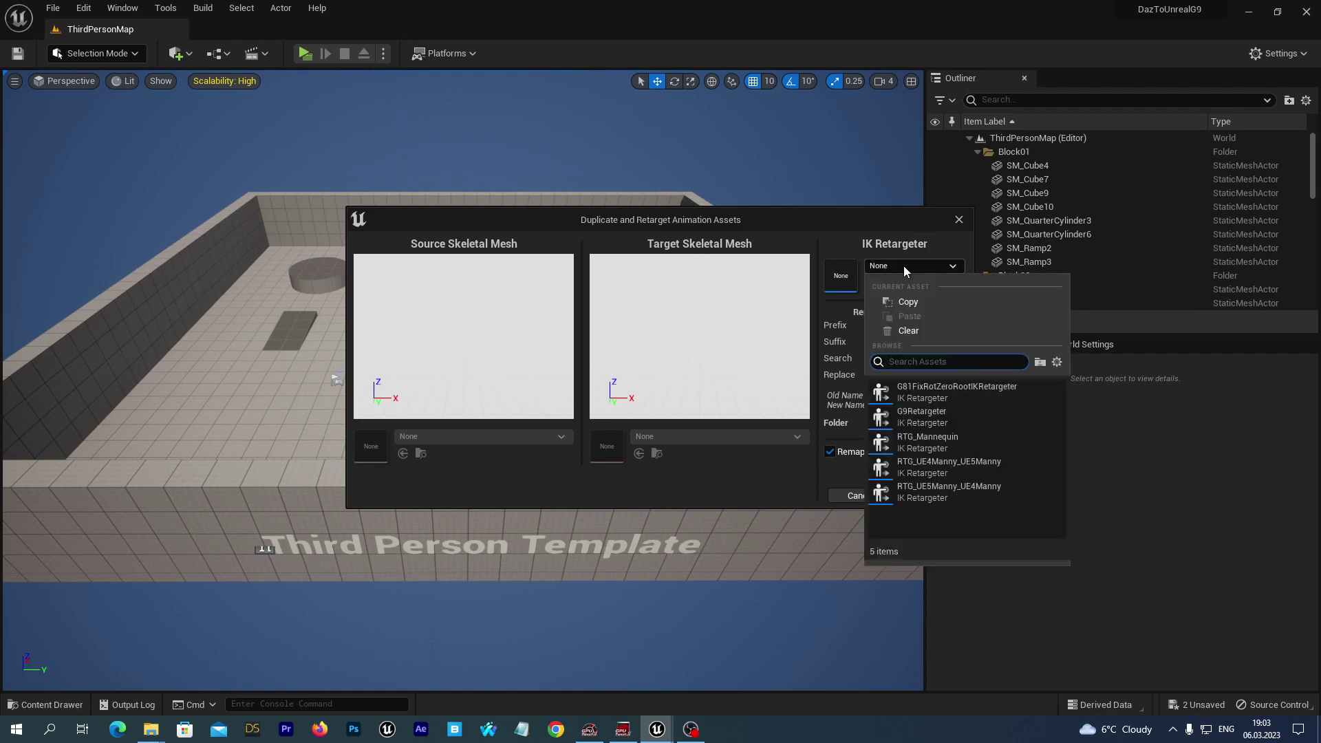
{"action": "left_click", "coordinate": [908, 415]}
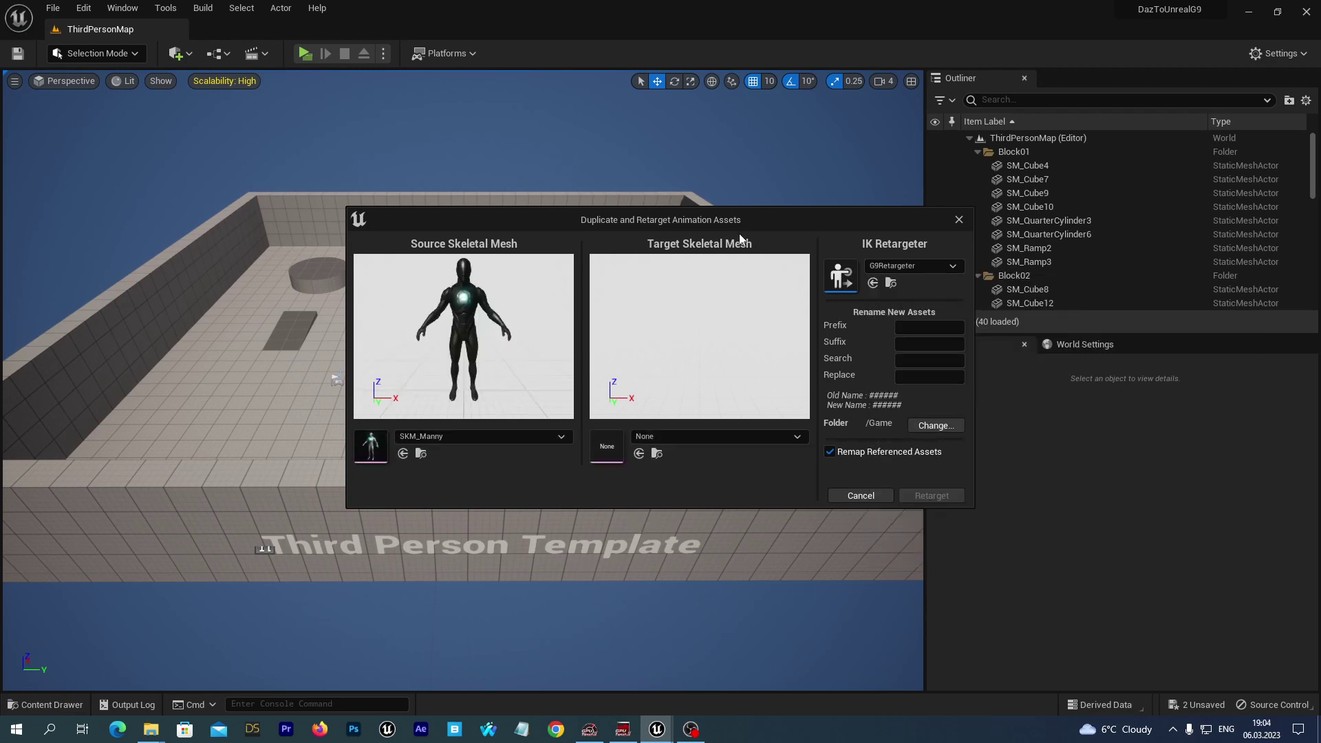
{"action": "left_click", "coordinate": [695, 437]}
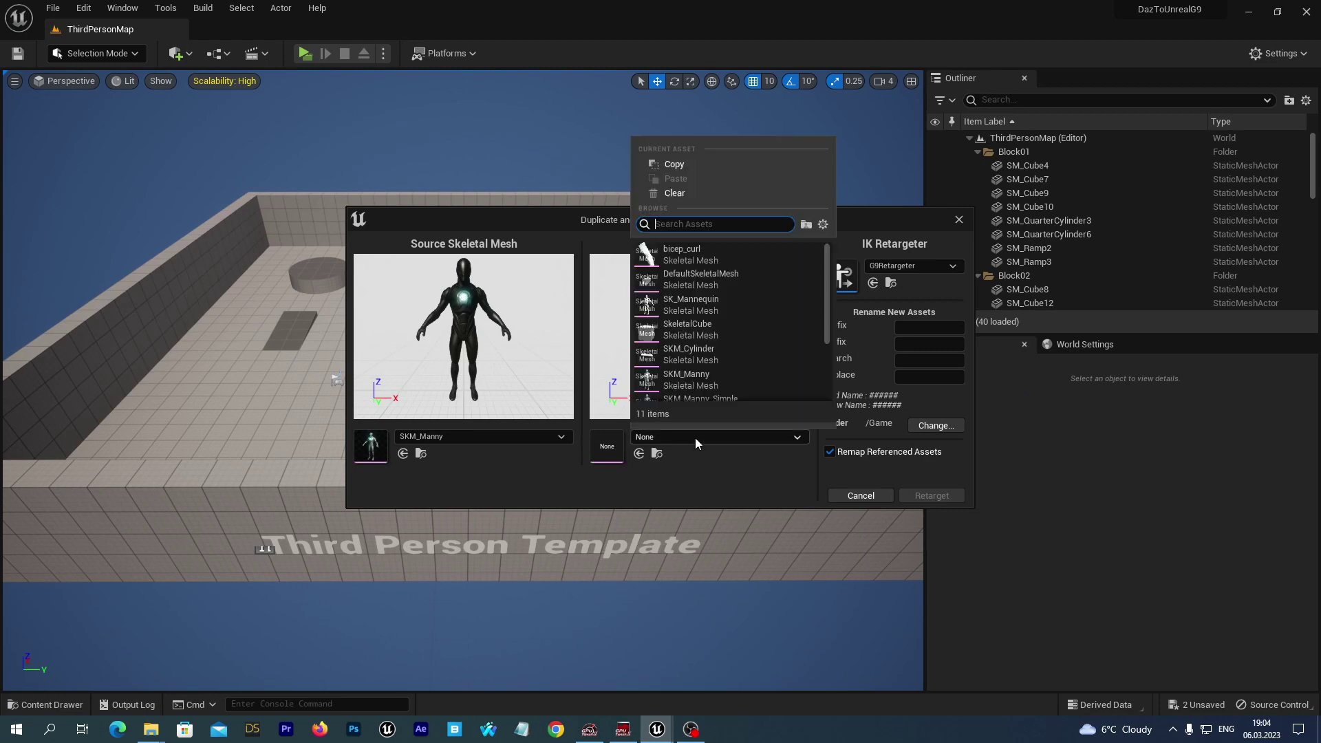
{"action": "scroll", "coordinate": [769, 308], "scroll_direction": "down", "scroll_amount": 4}
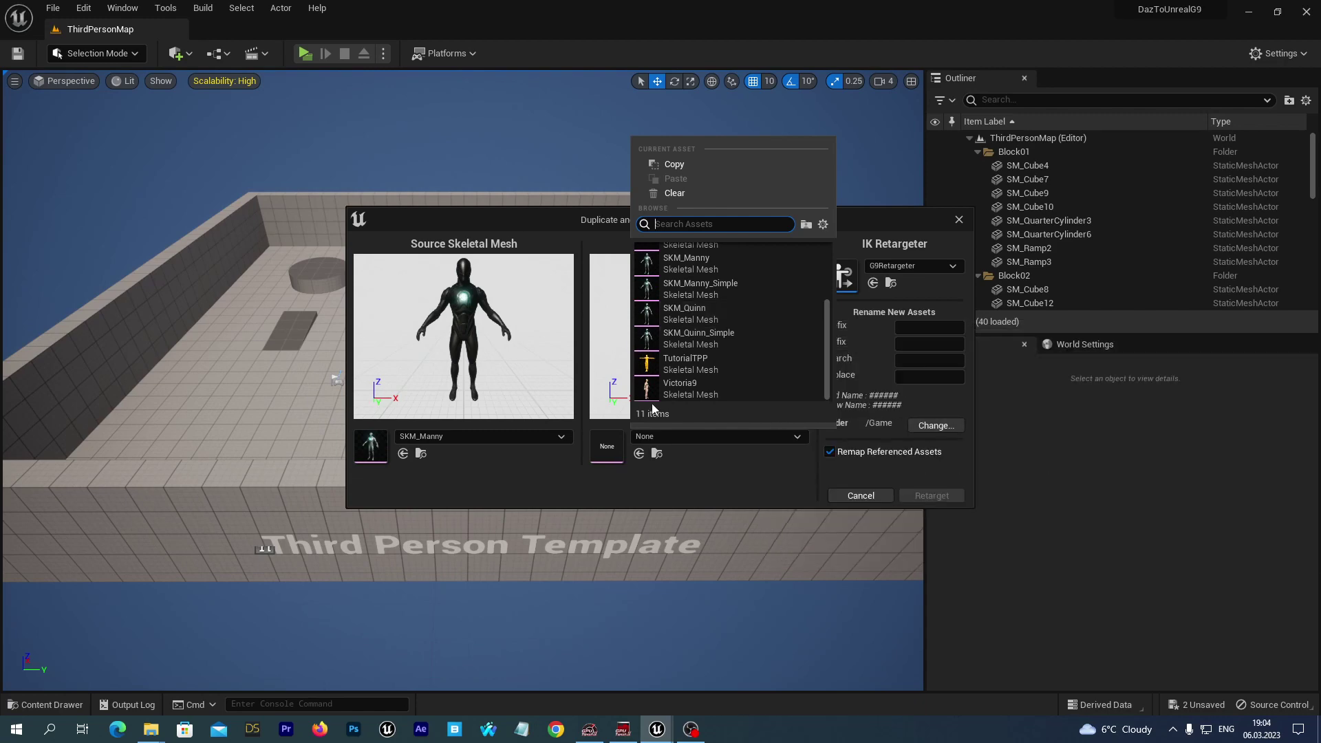
{"action": "left_click", "coordinate": [694, 382]}
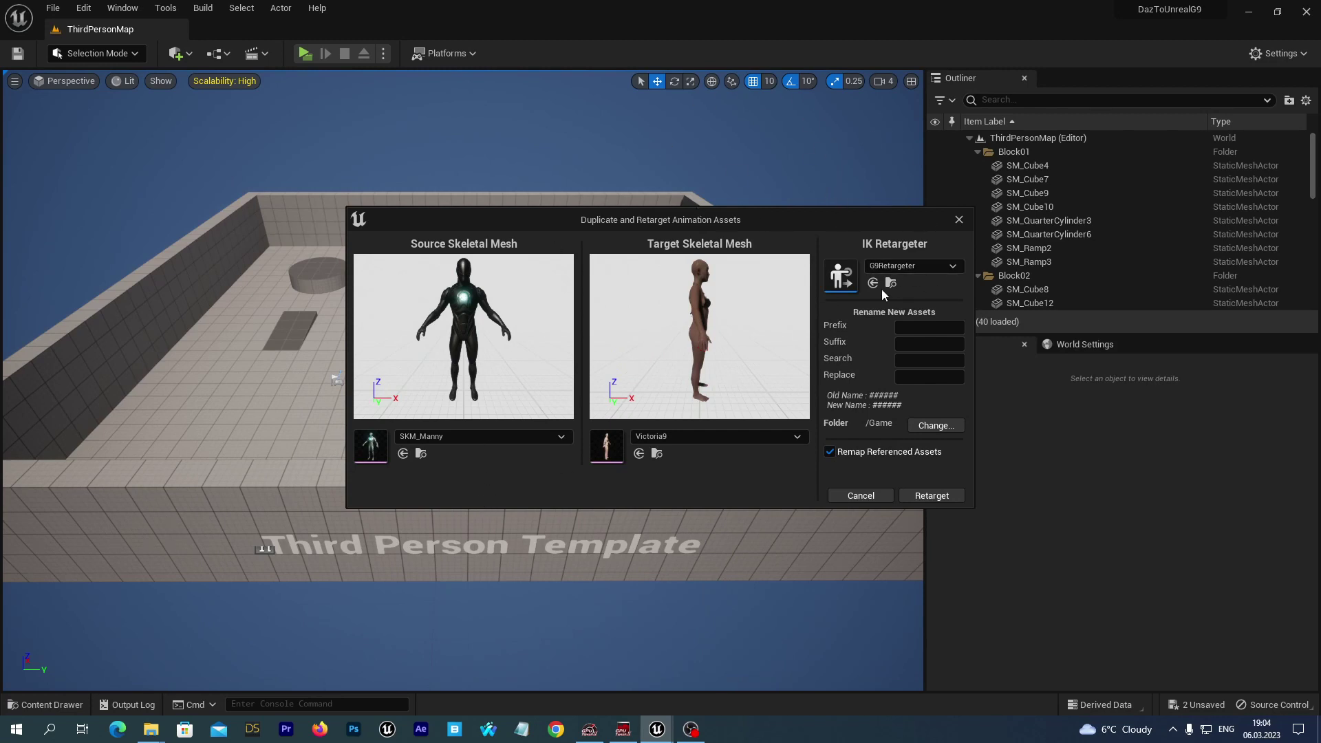
Review the available IK Retargeter assets and check the content view options, including Show Engine Content and Show Plugin Content.
{"action": "left_click", "coordinate": [889, 267]}
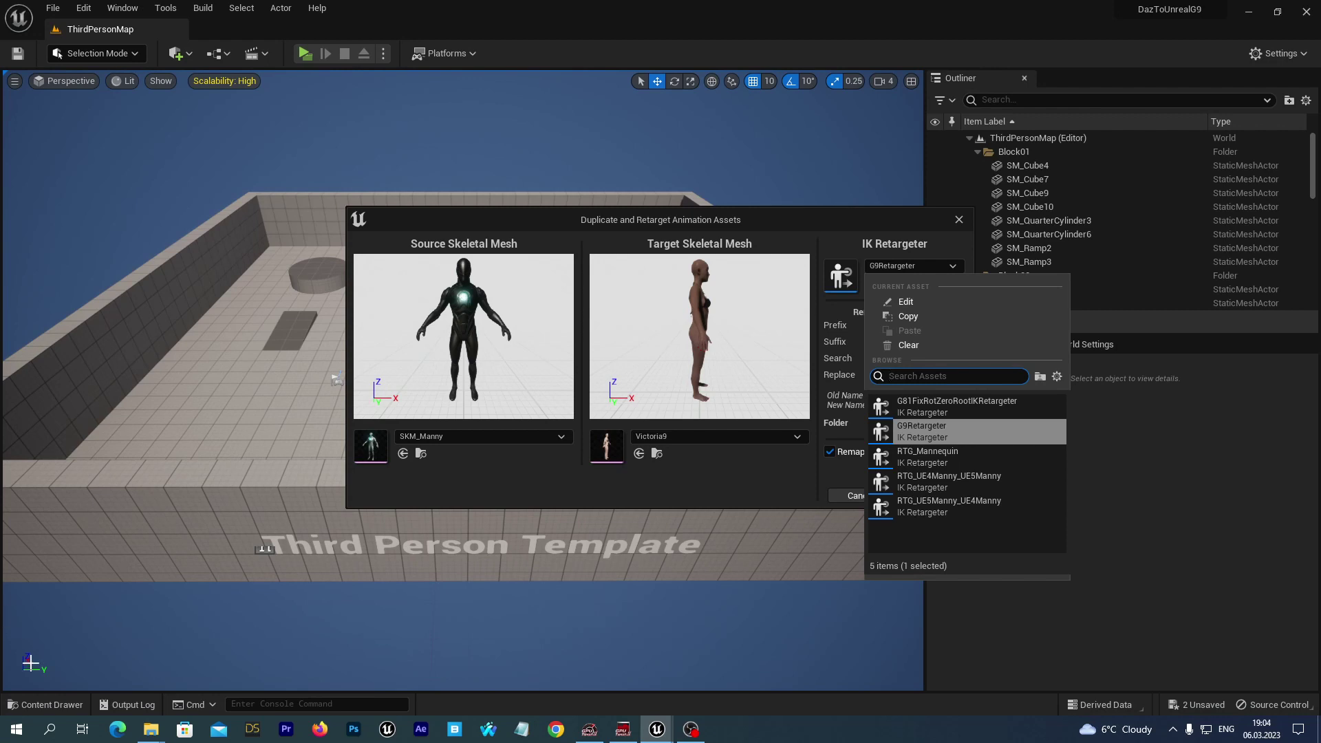
{"action": "left_click", "coordinate": [33, 704]}
{"action": "left_click", "coordinate": [35, 705]}
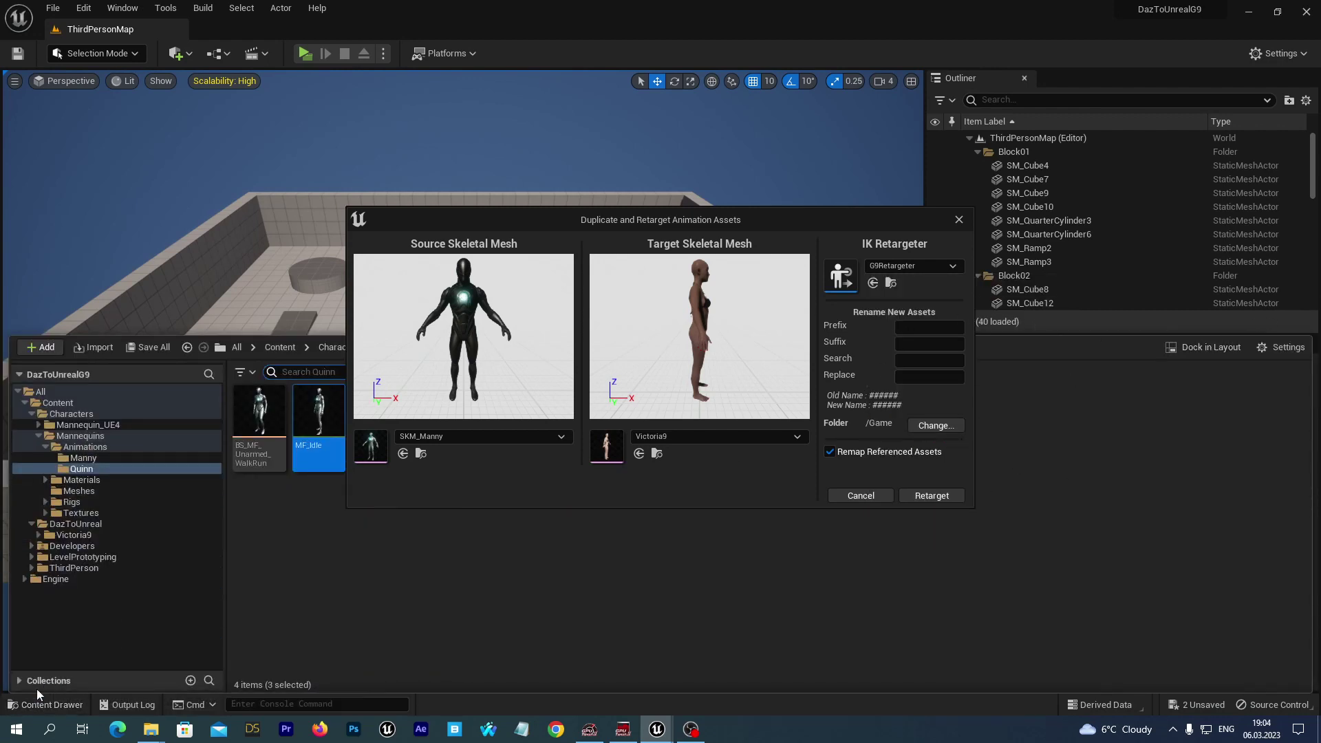
{"action": "left_click", "coordinate": [1277, 350]}
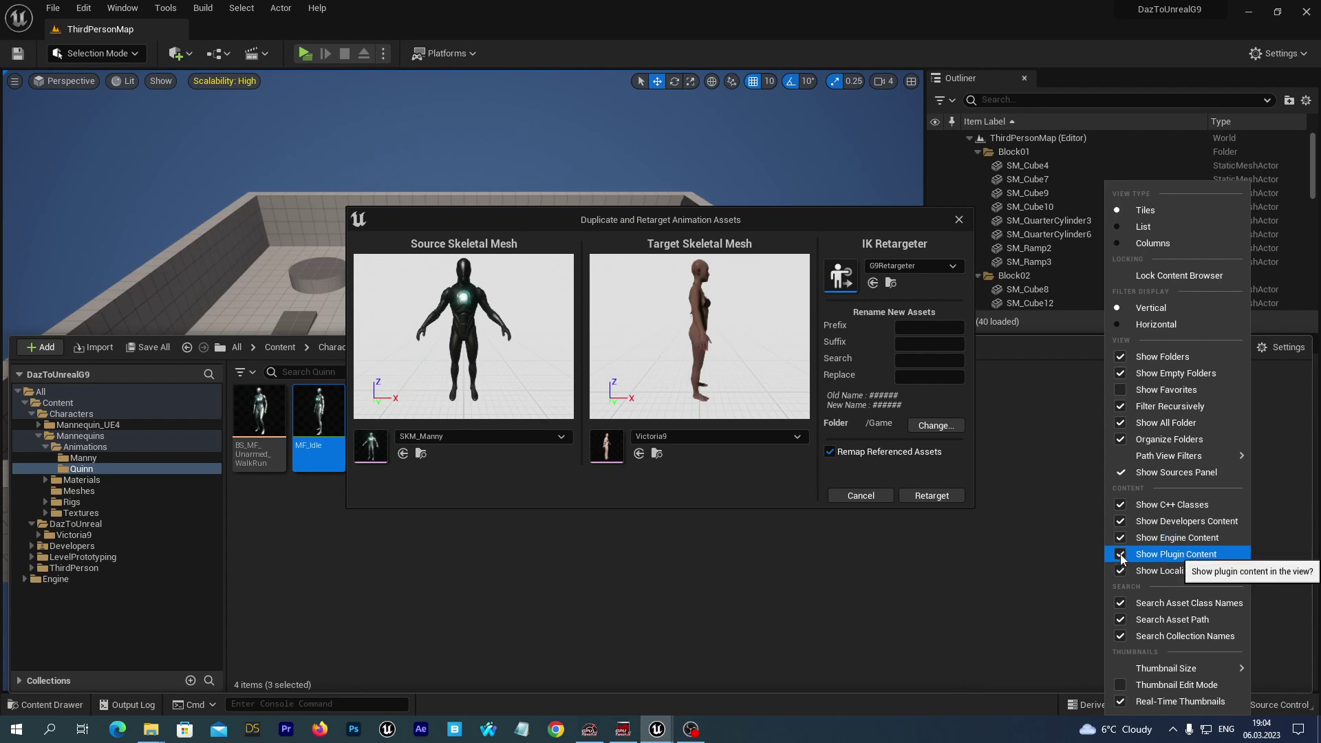
{"action": "left_click", "coordinate": [800, 616]}
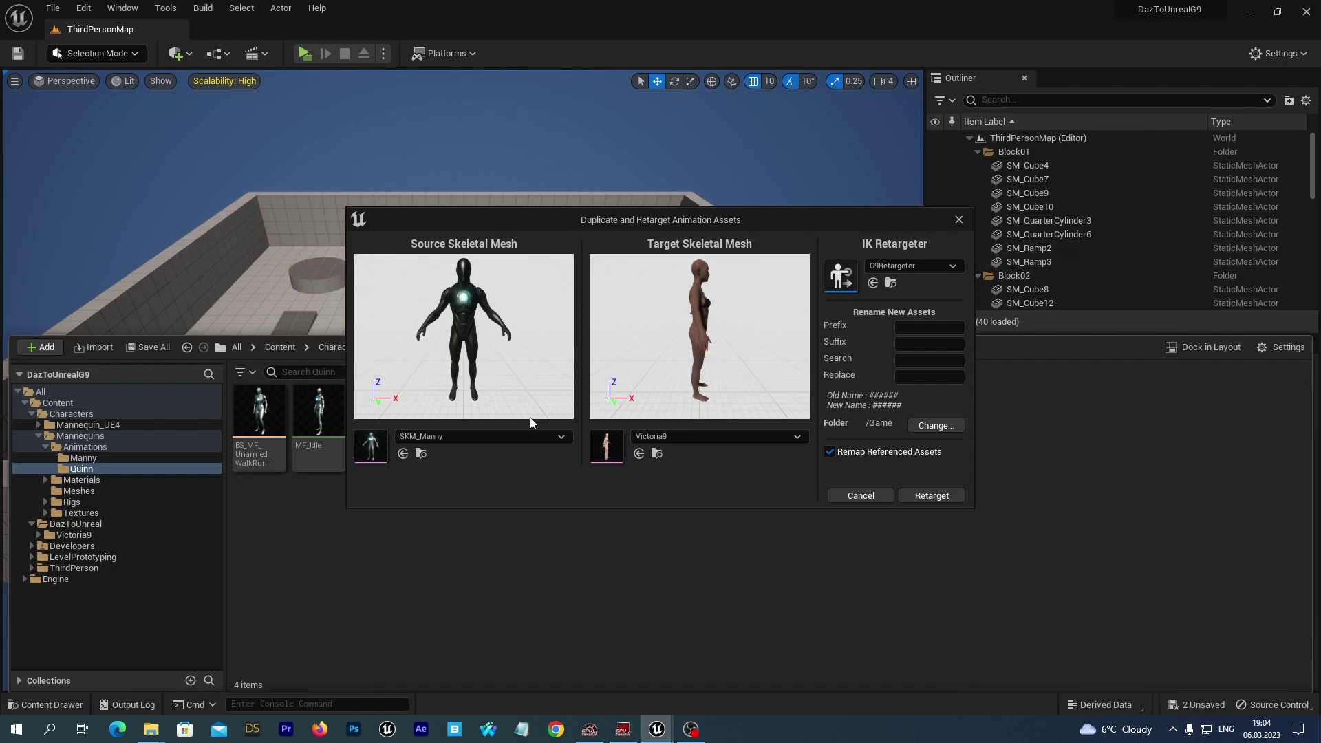
Retarget the MF_Idle, MF_Run_Fwd and MF_Walk_Fwd animations onto Victoria9 with G9Retargeter, creating the copies in the /Game folder.
{"action": "left_click", "coordinate": [933, 495]}
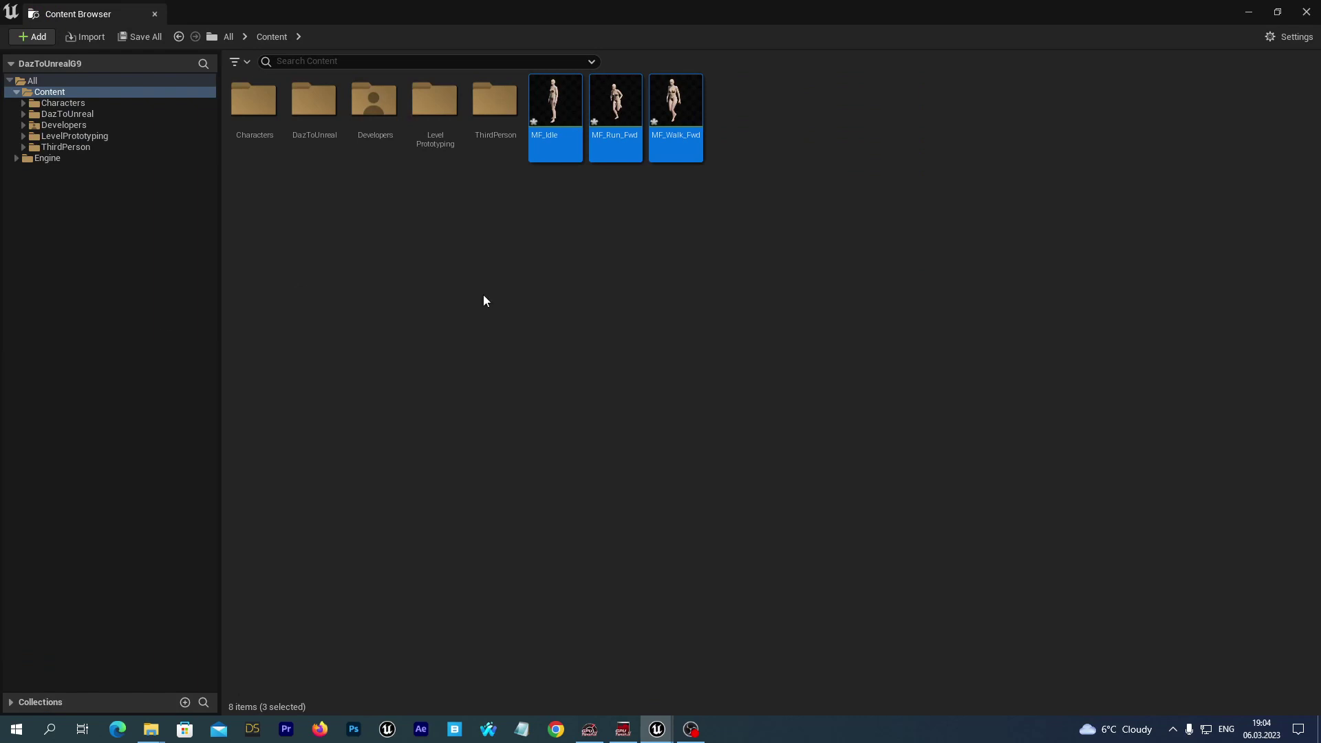
{"action": "left_click", "coordinate": [963, 309]}
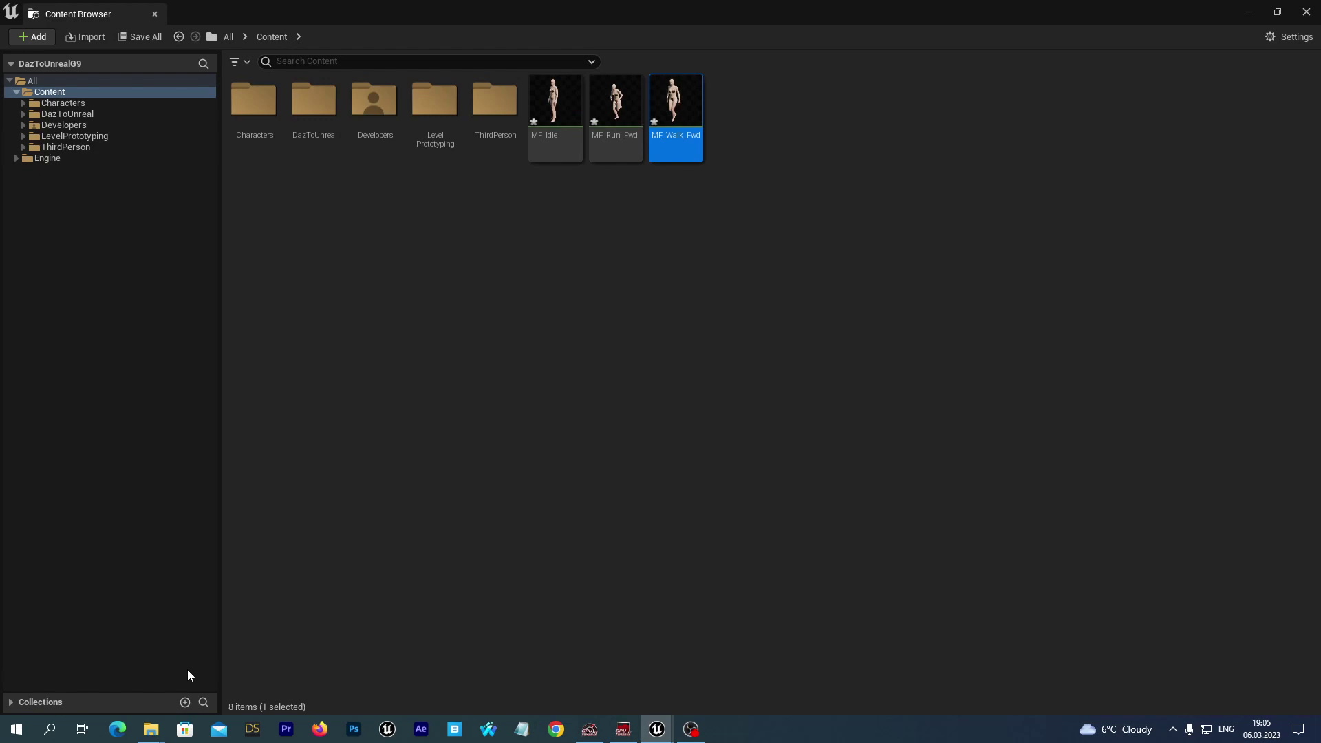
{"action": "right_click", "coordinate": [559, 114]}
{"action": "left_click", "coordinate": [1145, 374]}
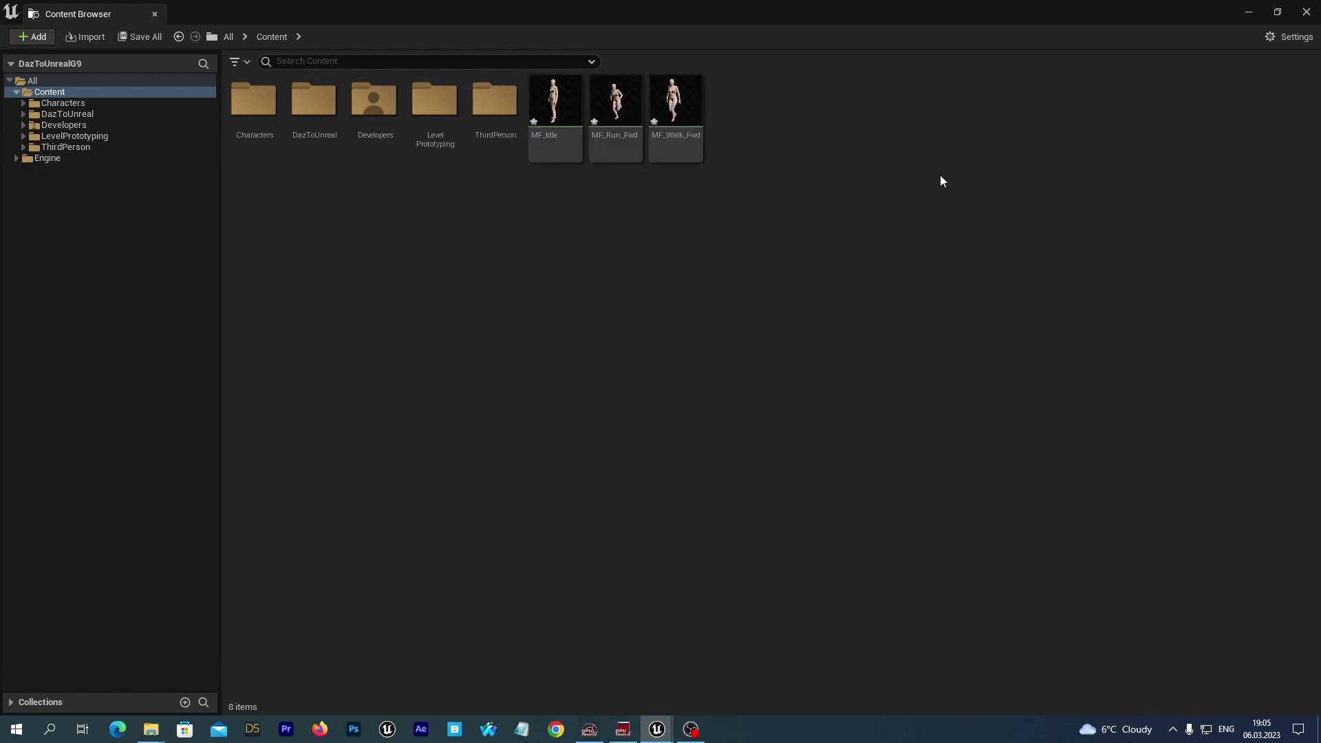
Force-delete the retargeted MF_Idle, MF_Run_Fwd and MF_Walk_Fwd copies from the Content folder and close the Content Browser window.
{"action": "left_click", "coordinate": [674, 103]}
{"action": "left_click", "coordinate": [560, 103], "text": "shift"}
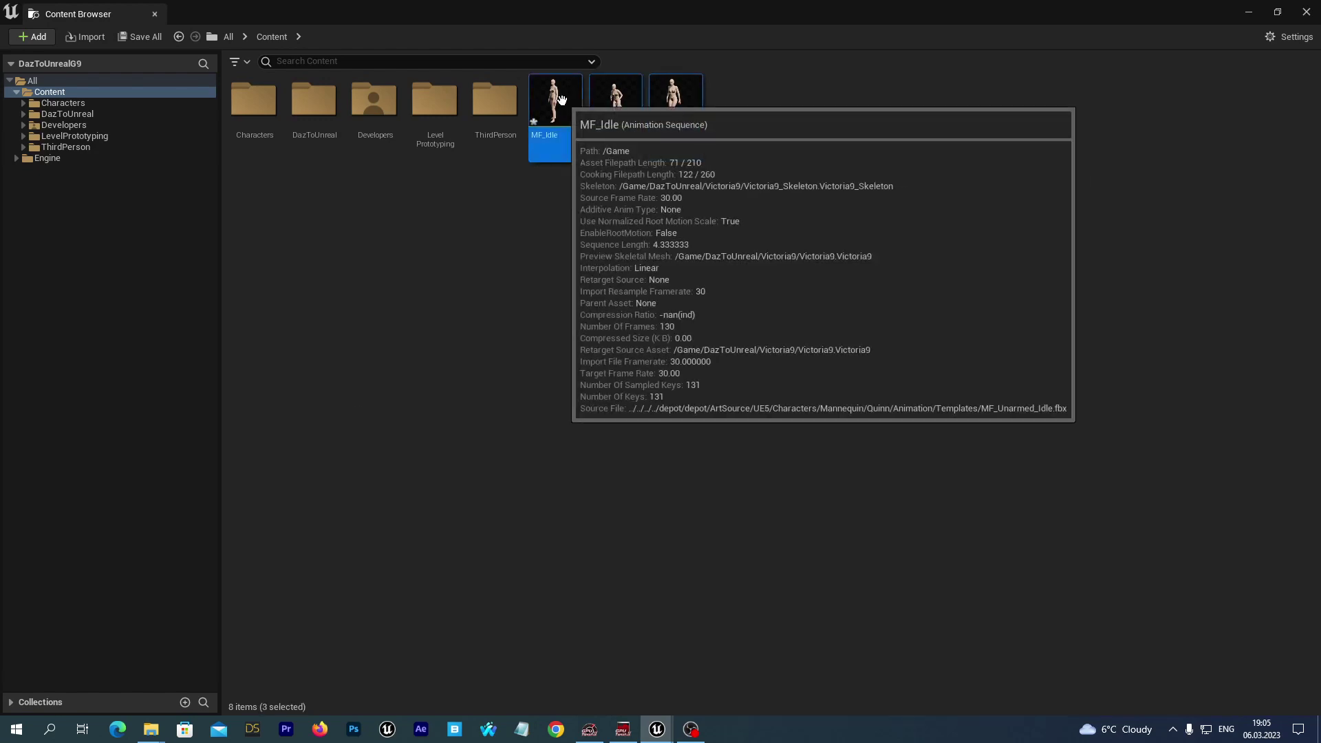
{"action": "right_click", "coordinate": [564, 101]}
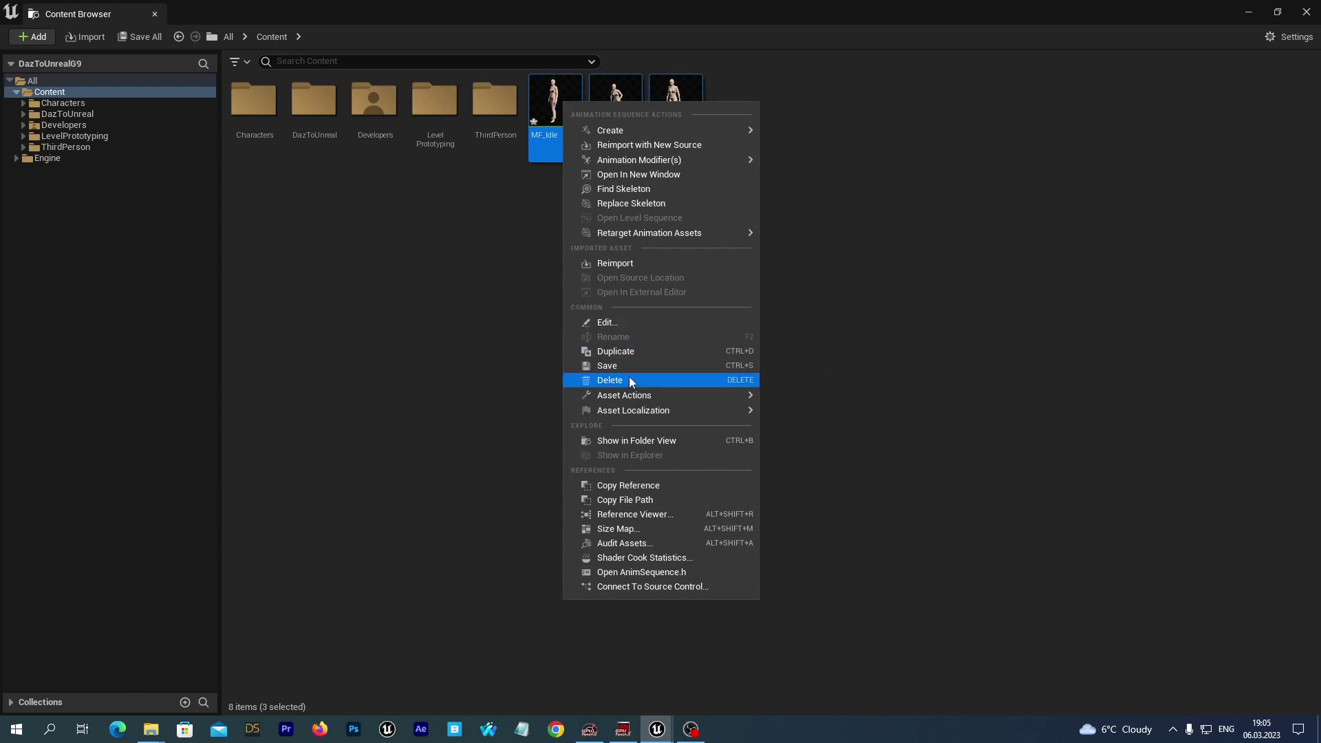
{"action": "left_click", "coordinate": [606, 380]}
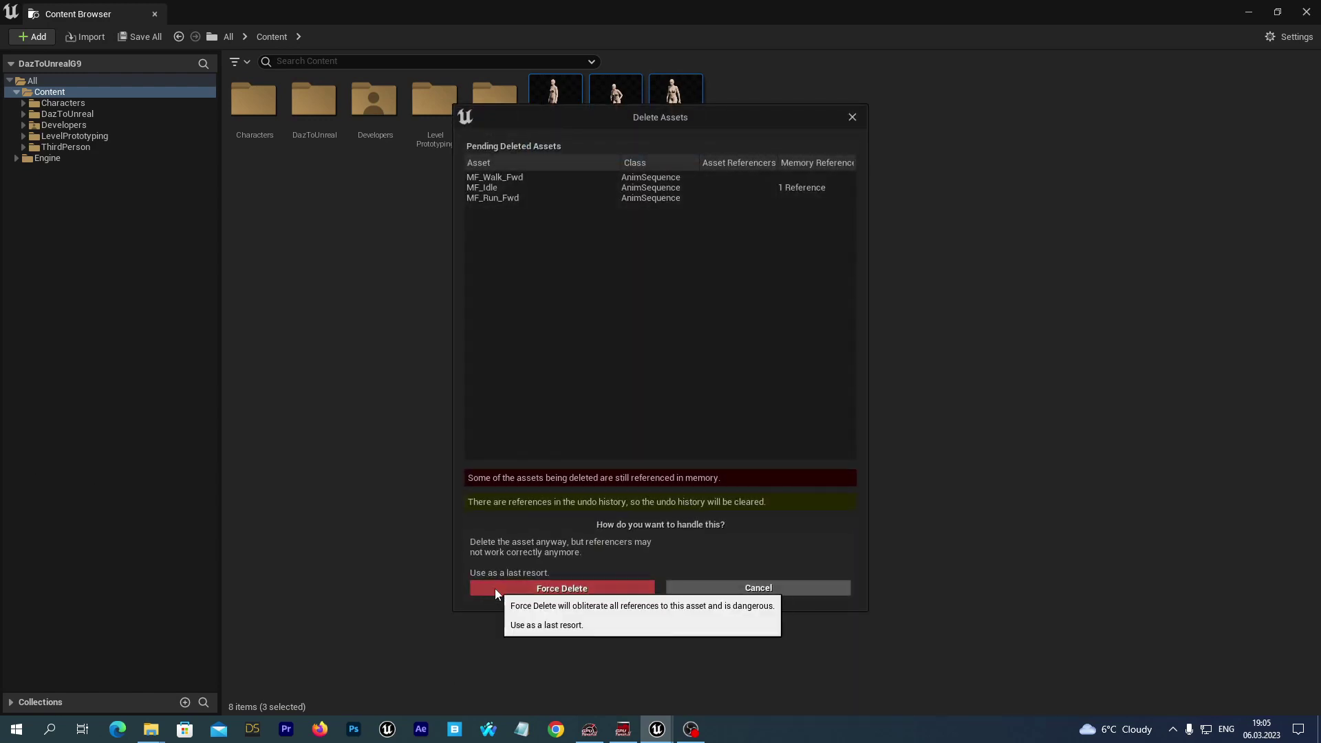
{"action": "left_click", "coordinate": [494, 588]}
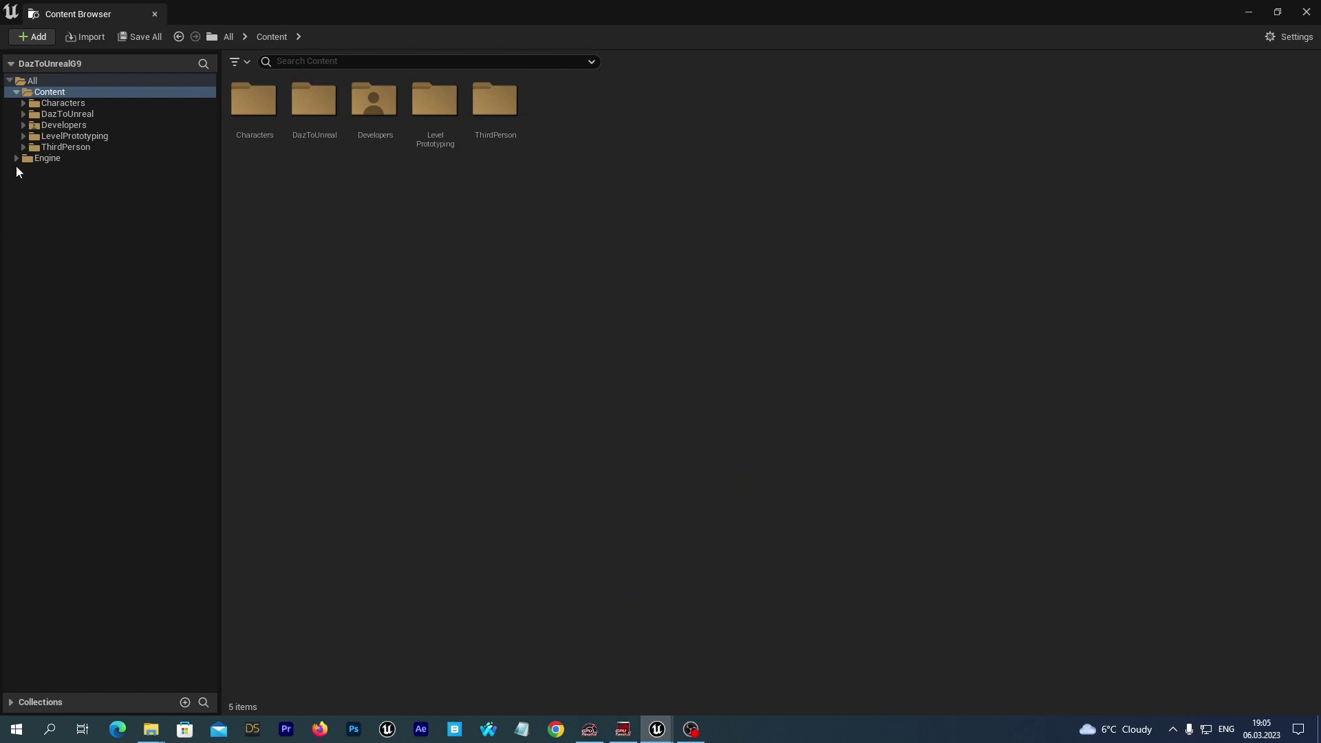
{"action": "left_click", "coordinate": [1306, 12]}
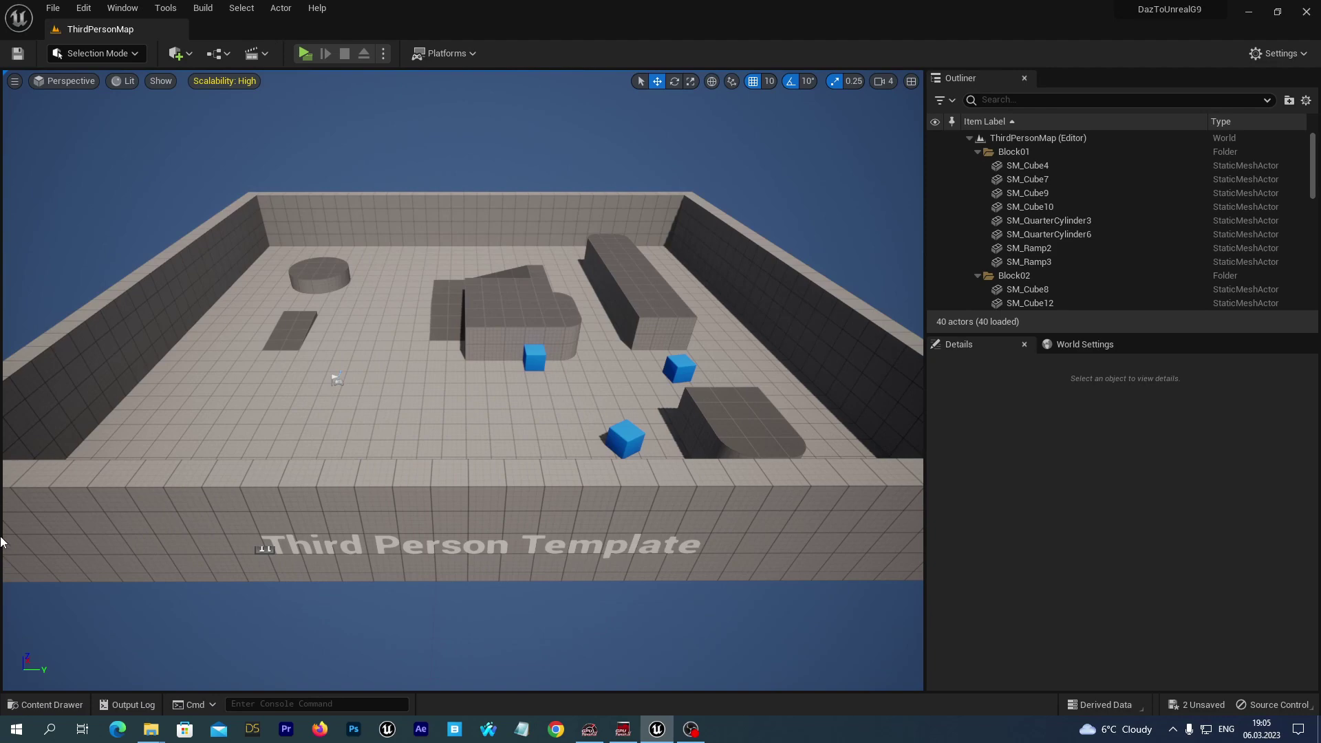
Play ThirdPersonMap and run the default mannequin character around the level.
{"action": "left_click", "coordinate": [305, 55]}
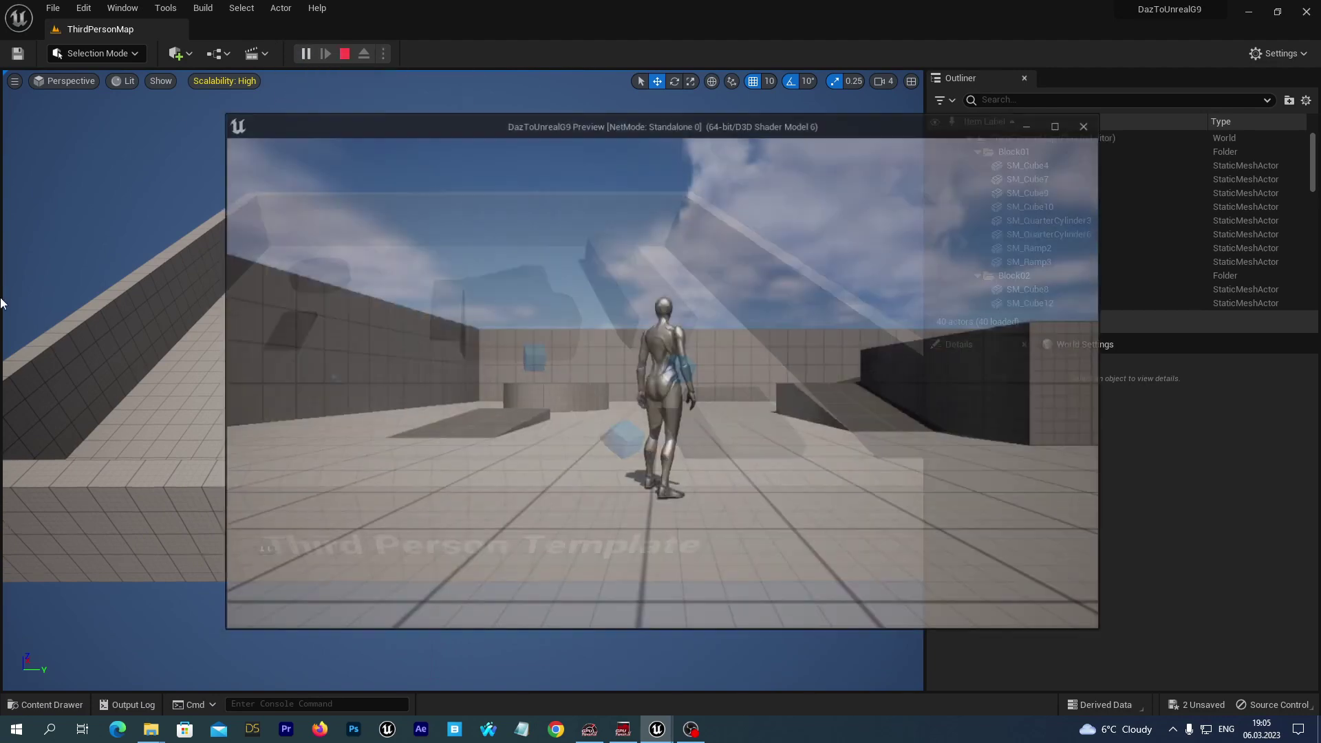
{"action": "key", "text": "w"}
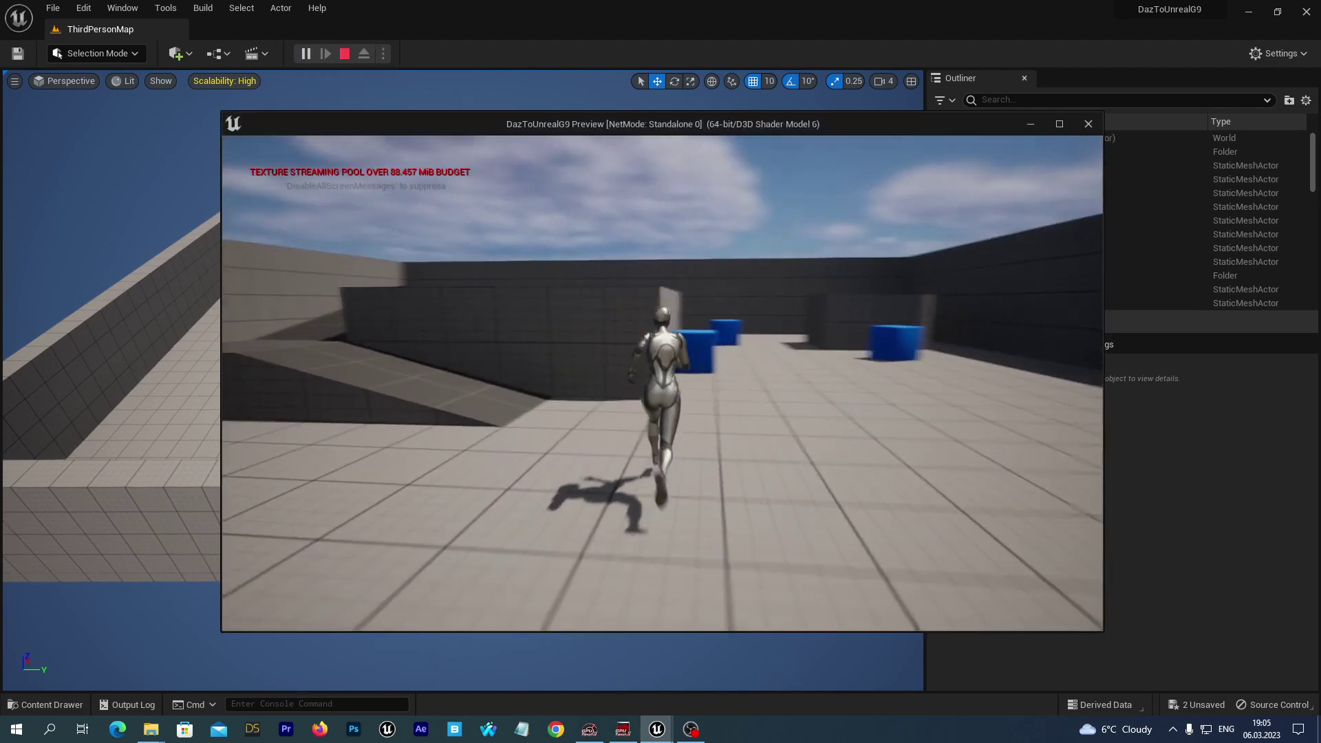
{"action": "key", "text": "w"}
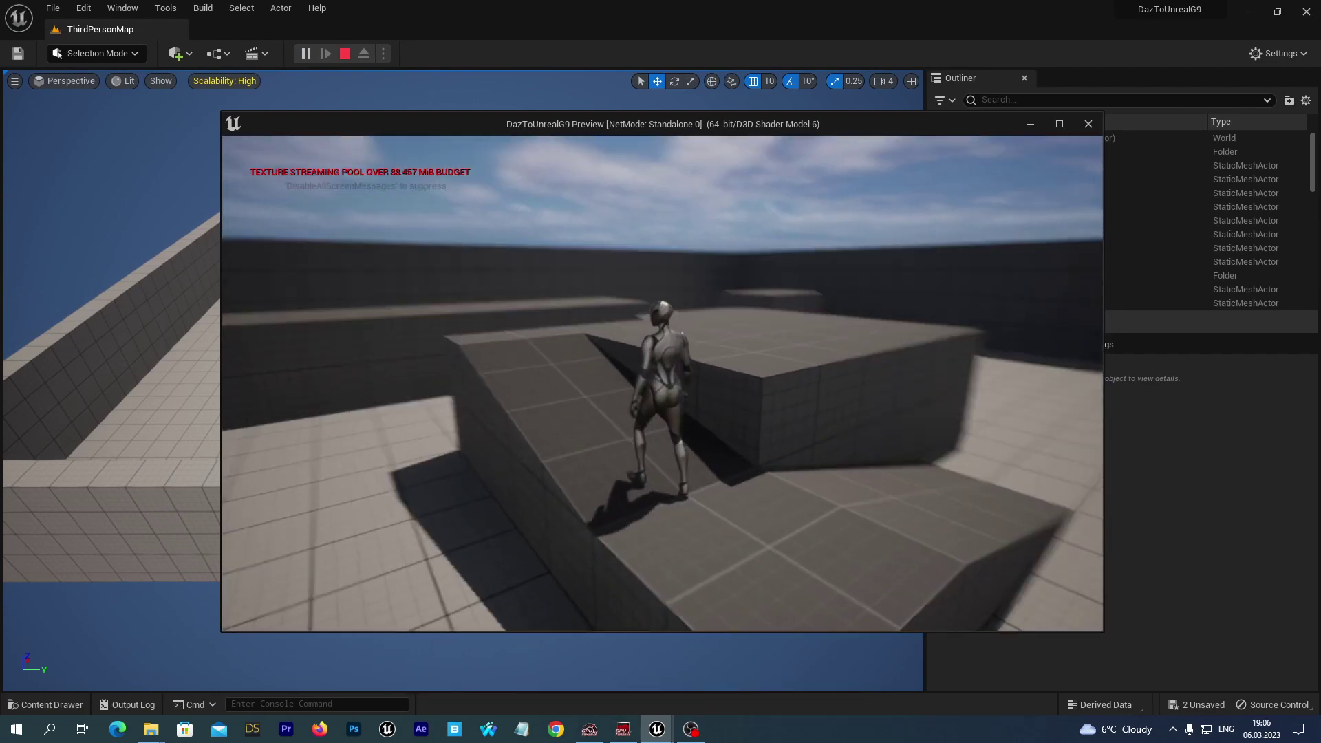
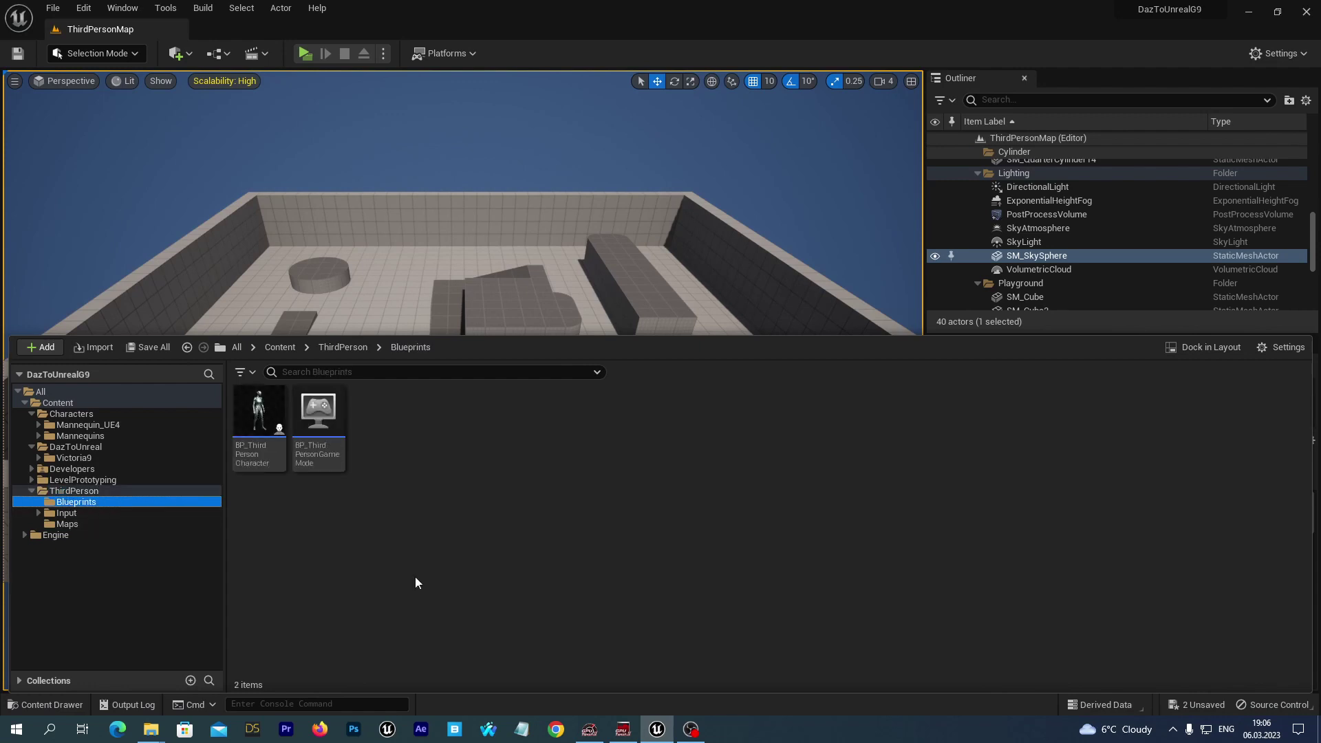
Duplicate the BP_ThirdPersonCharacter blueprint in ThirdPerson/Blueprints and name the copy BP_DazCharacter.
{"action": "left_click", "coordinate": [250, 417]}
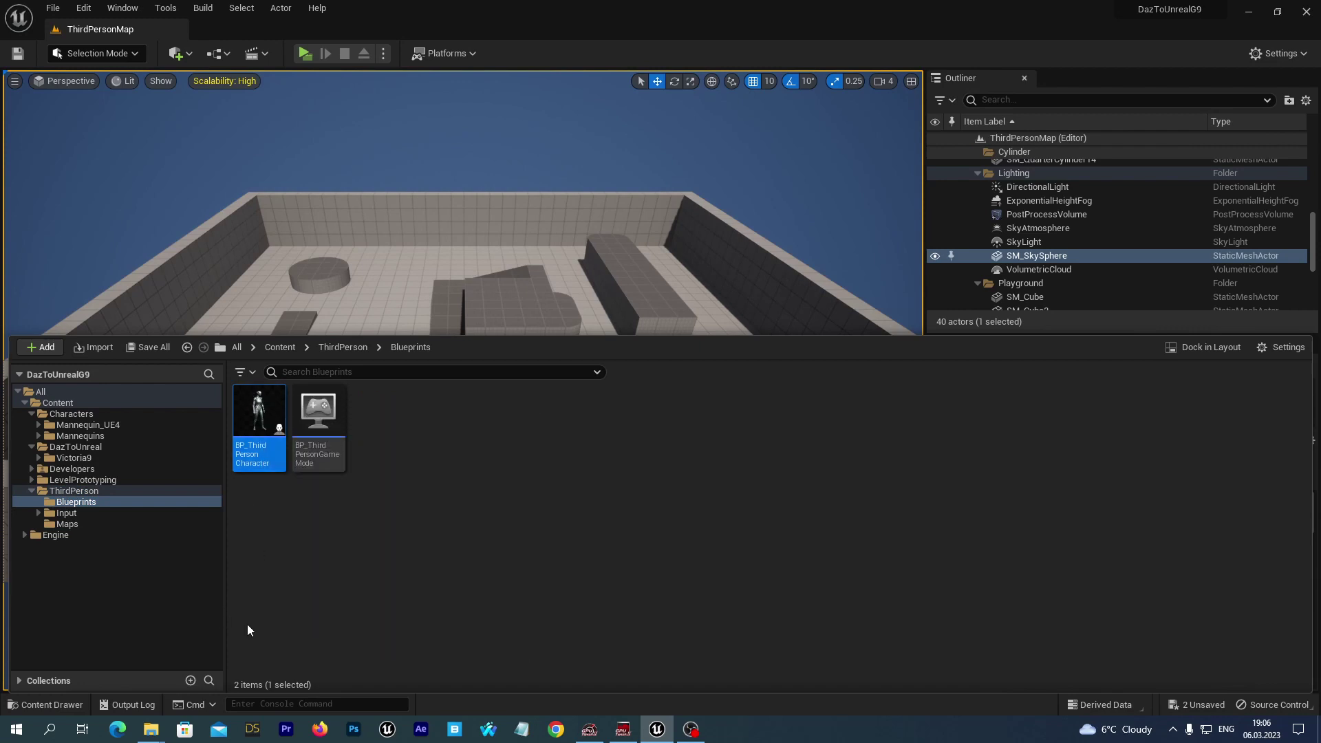
{"action": "right_click", "coordinate": [255, 410]}
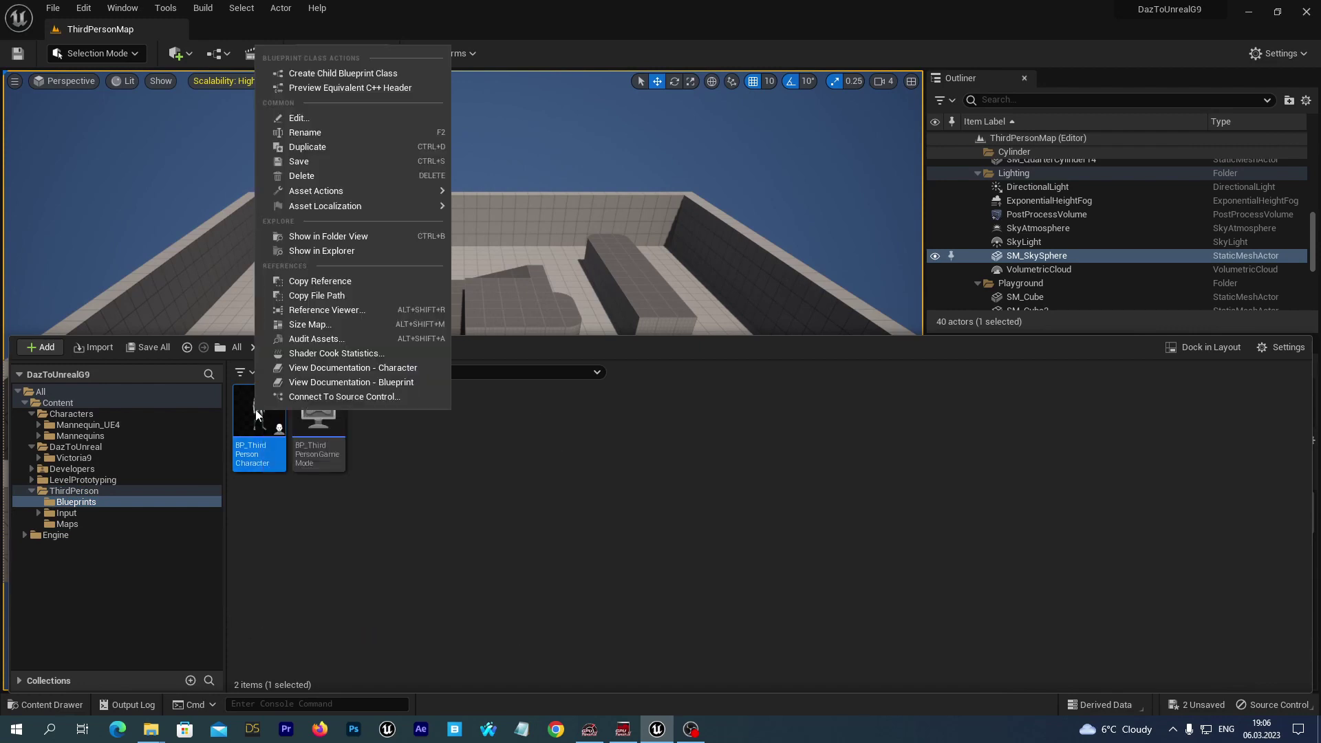
{"action": "left_click", "coordinate": [329, 146]}
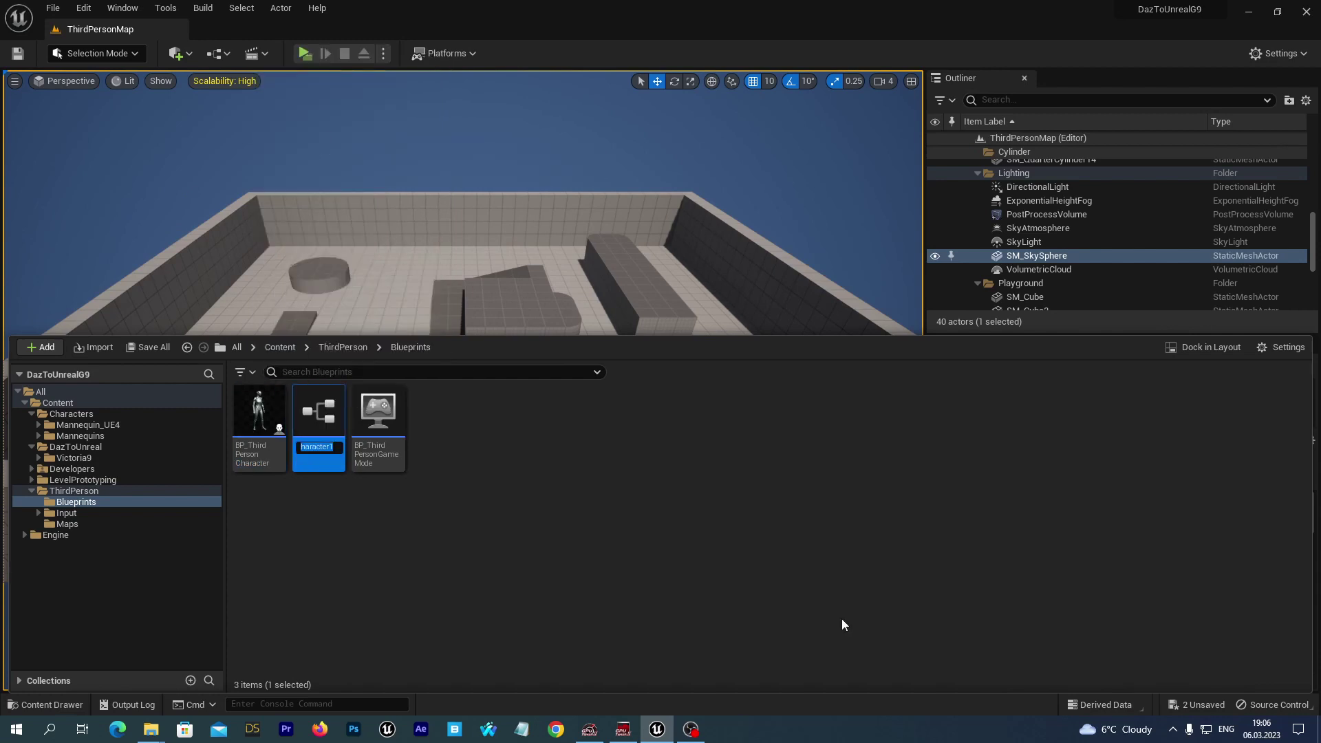
{"action": "type", "text": "B"}
{"action": "type", "text": "P_D"}
{"action": "type", "text": "azChar"}
{"action": "type", "text": "cter"}
{"action": "key", "text": "Return"}
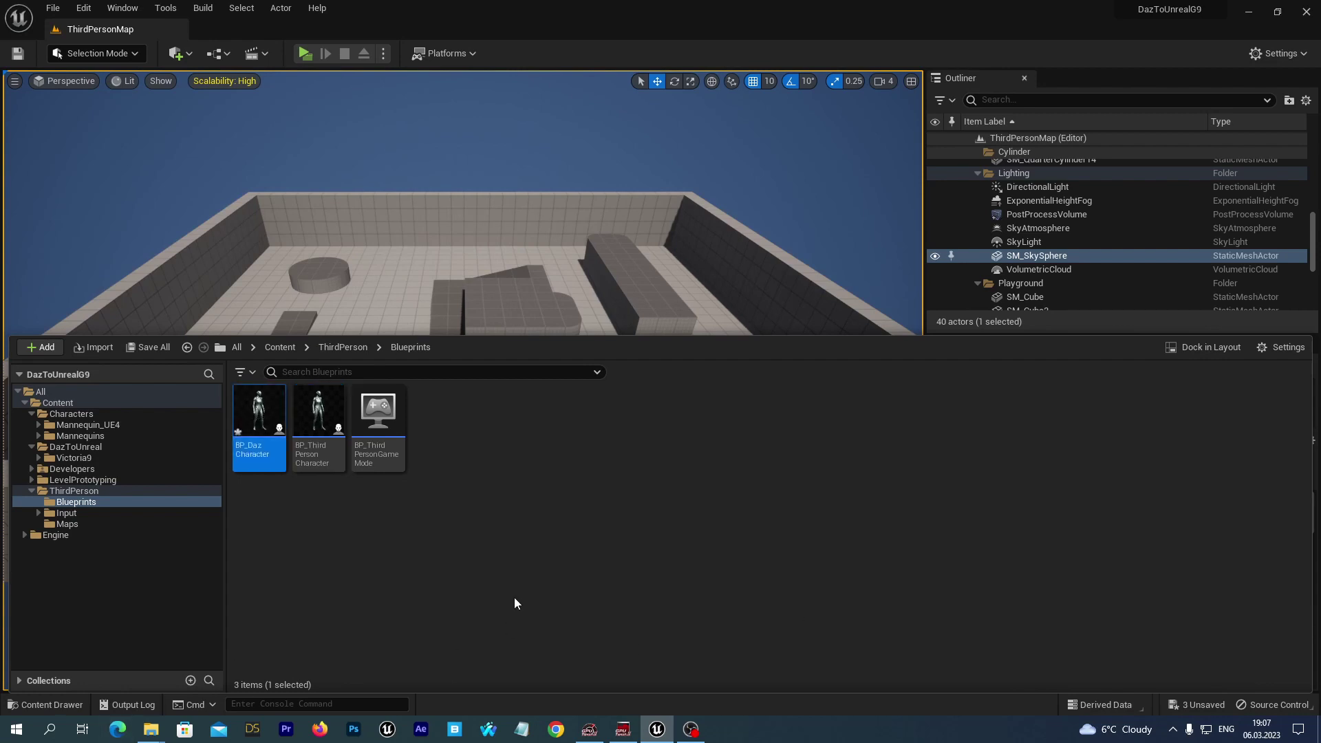
Open BP_DazCharacter and add a Skeletal Mesh component named DazSkeletalMesh as a child of the character's Mesh component.
{"action": "double_click", "coordinate": [245, 398]}
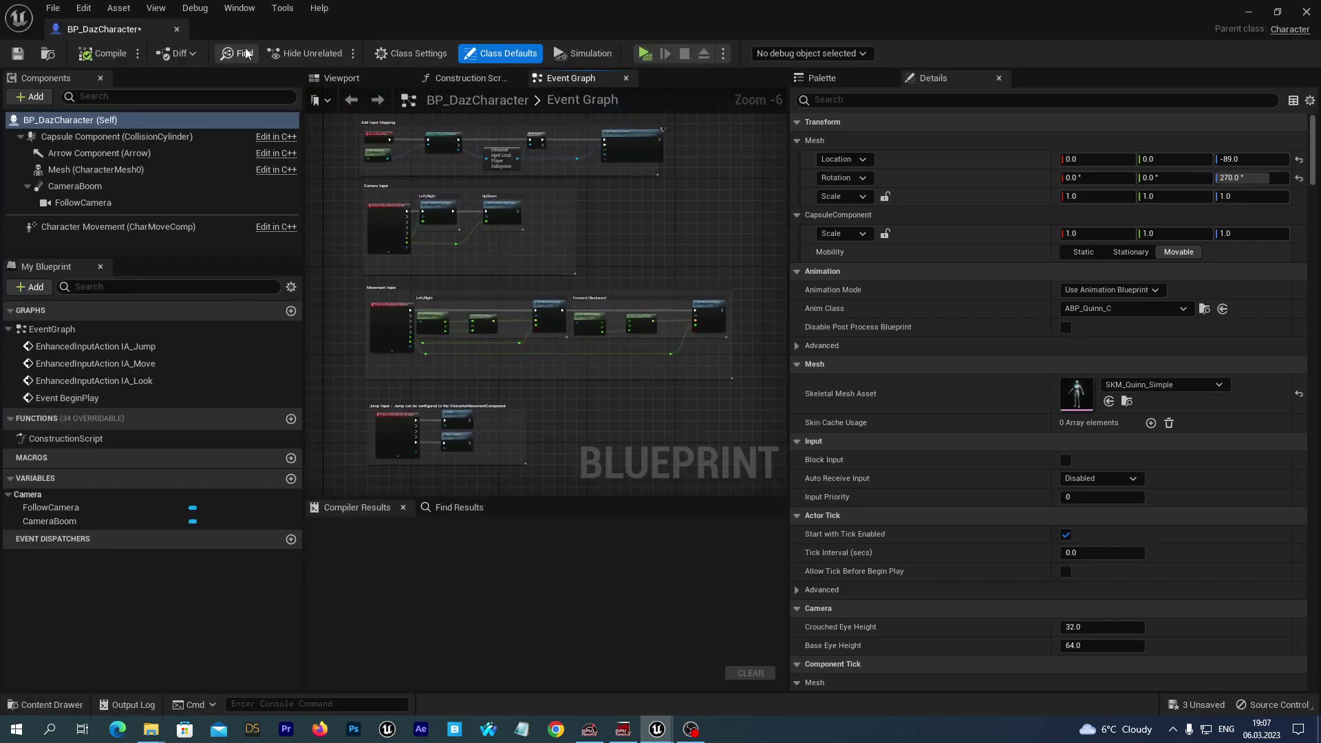
{"action": "left_click", "coordinate": [341, 78]}
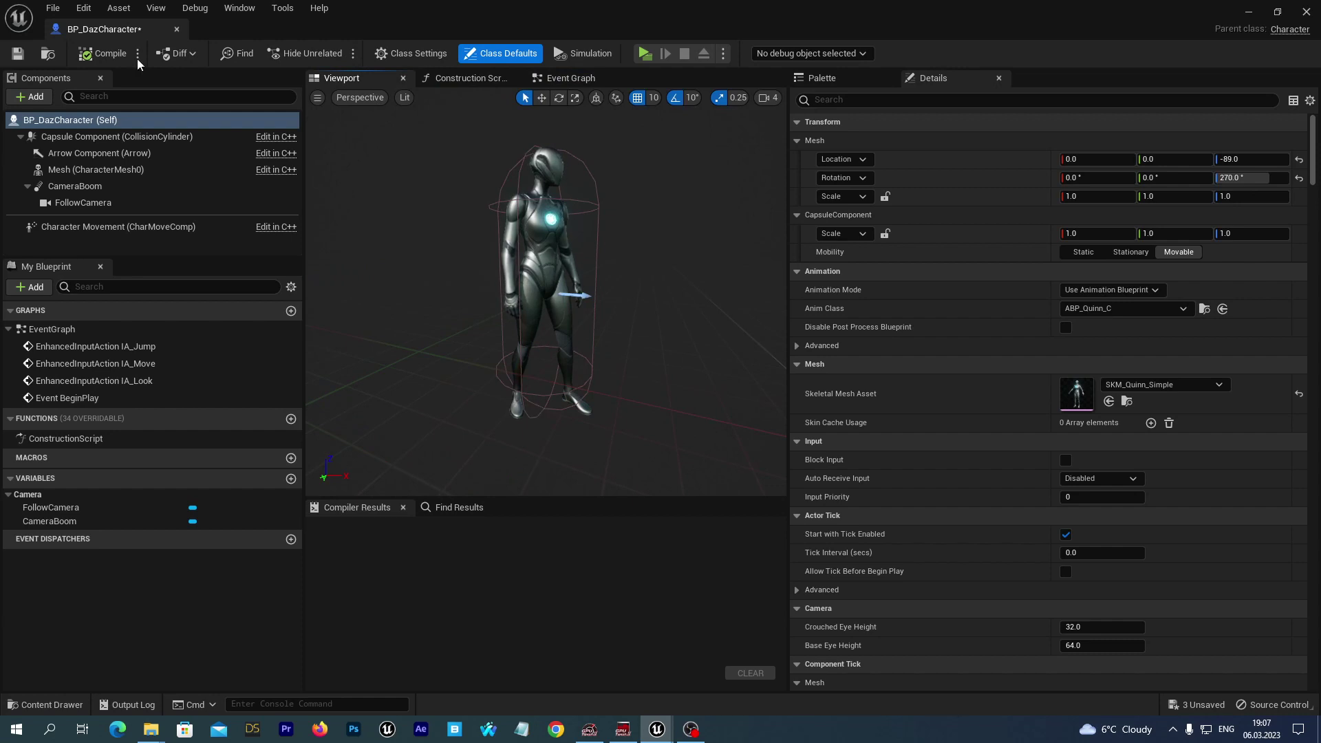
{"action": "left_click", "coordinate": [78, 171]}
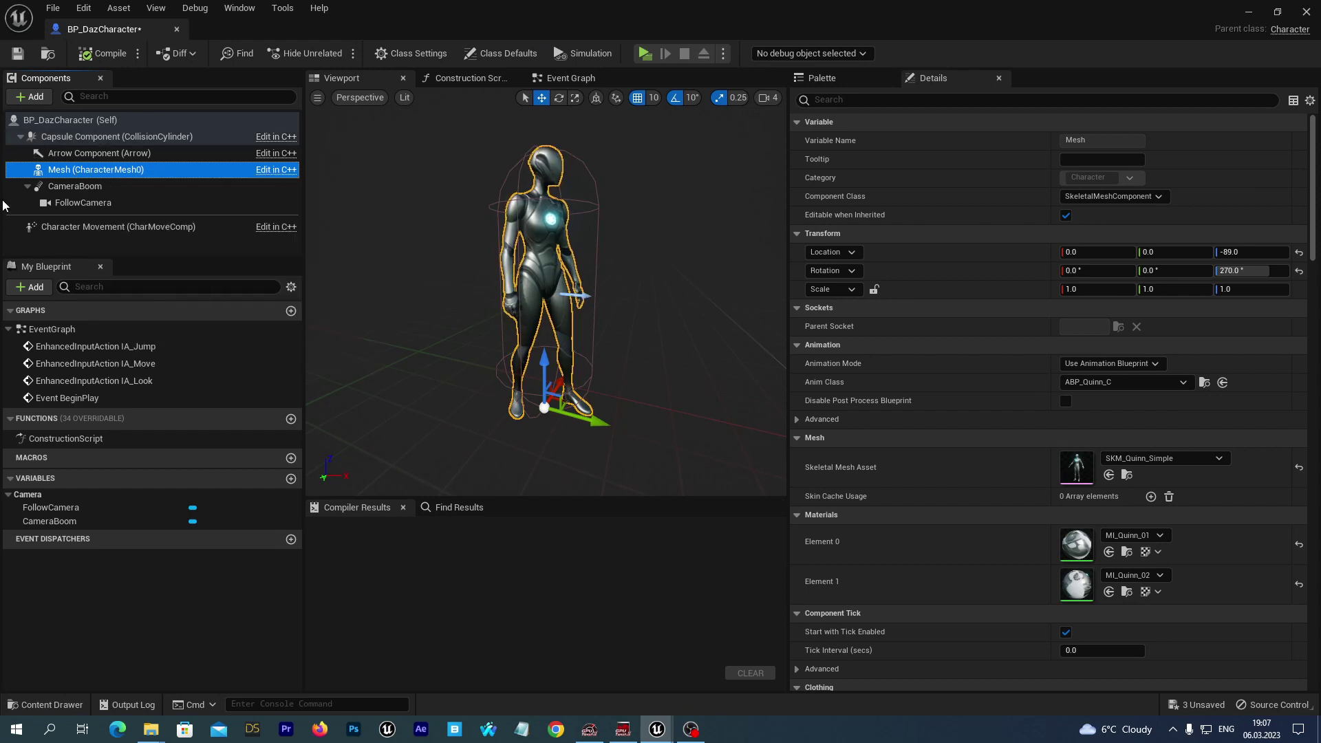
{"action": "left_click", "coordinate": [33, 99]}
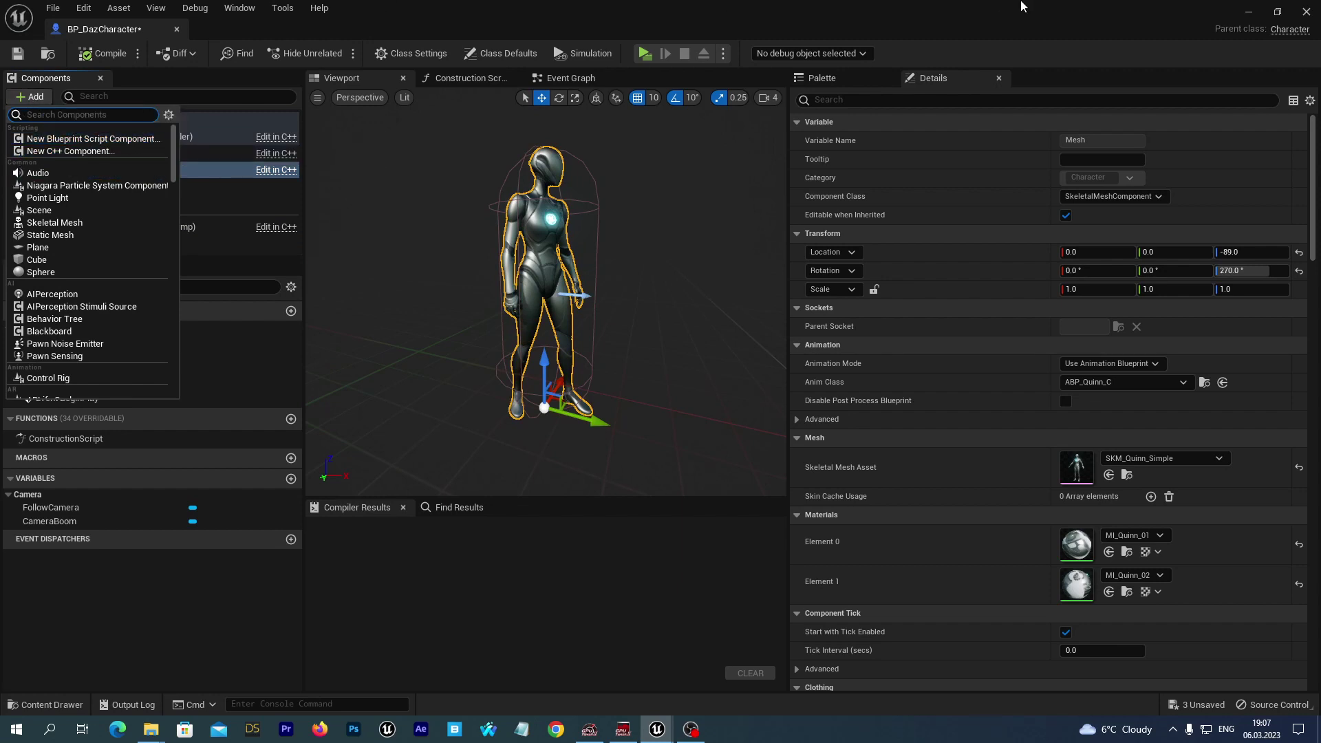
{"action": "type", "text": "skeletal me"}
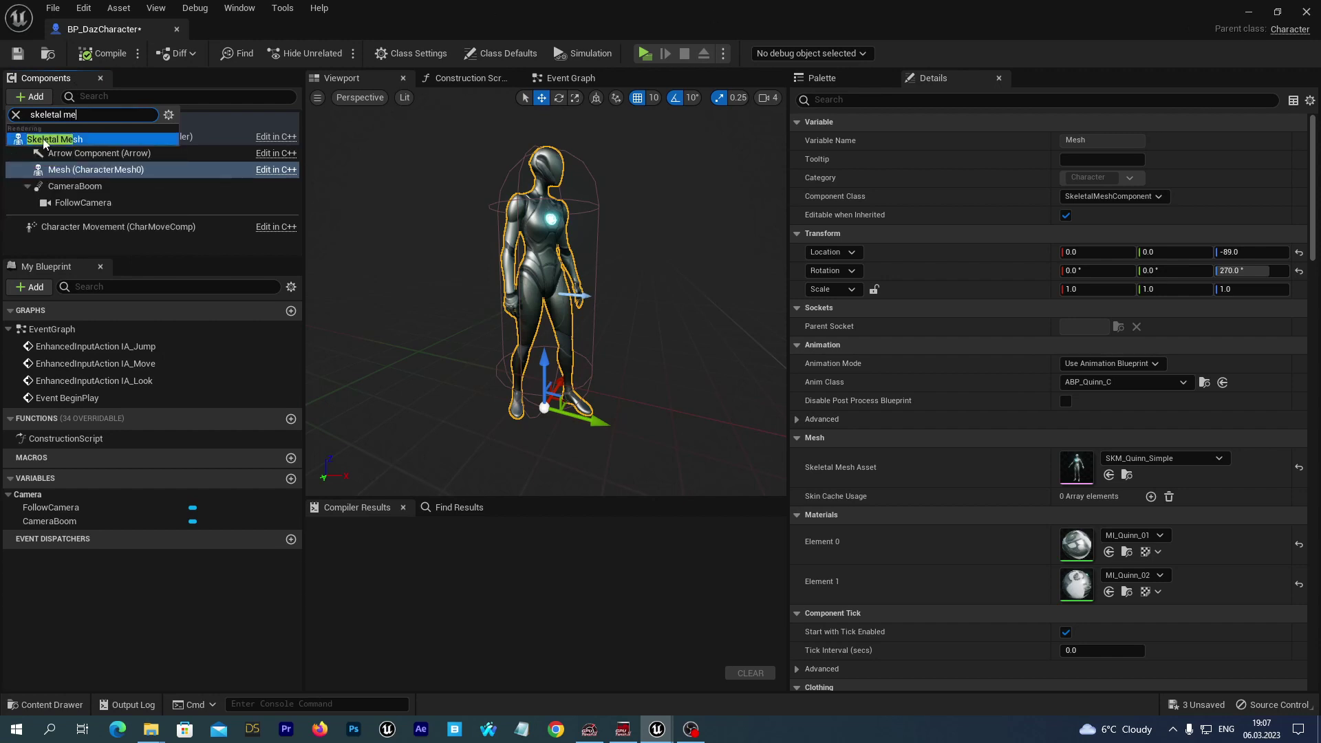
{"action": "left_click", "coordinate": [43, 141]}
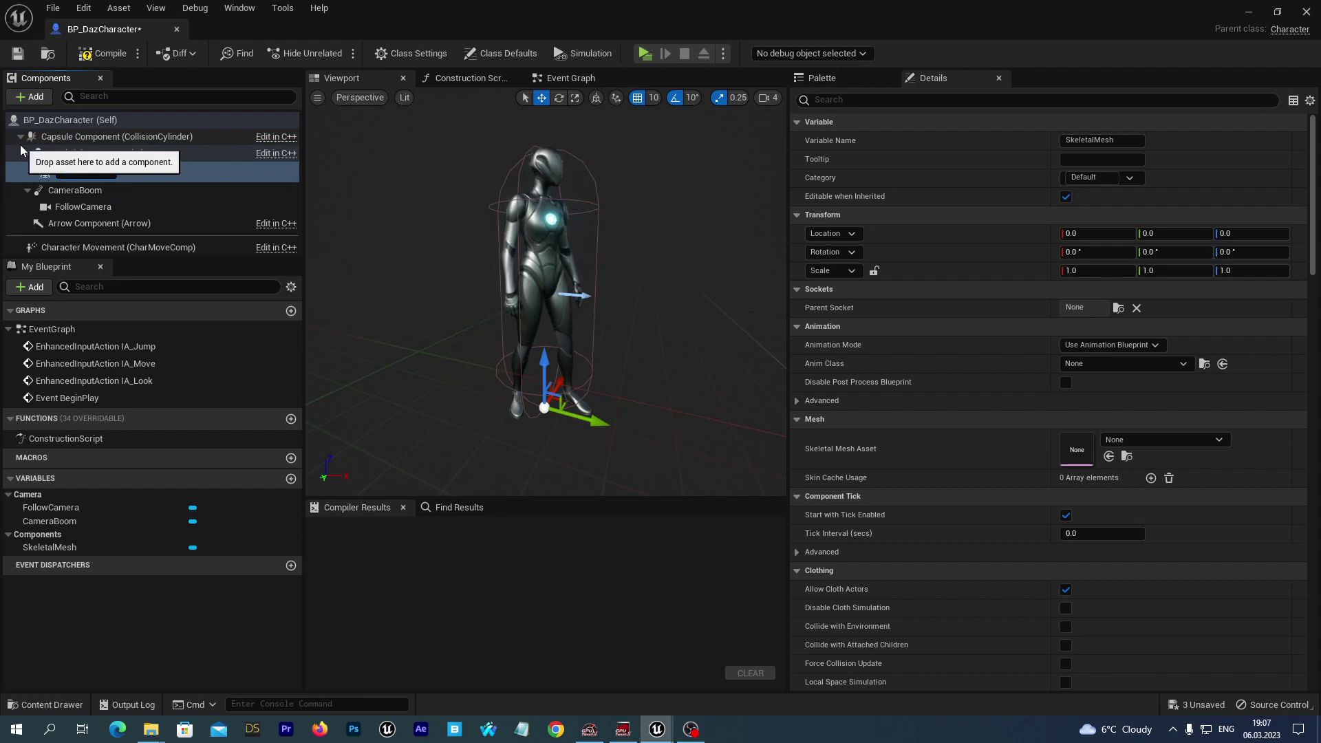
{"action": "type", "text": "Daz"}
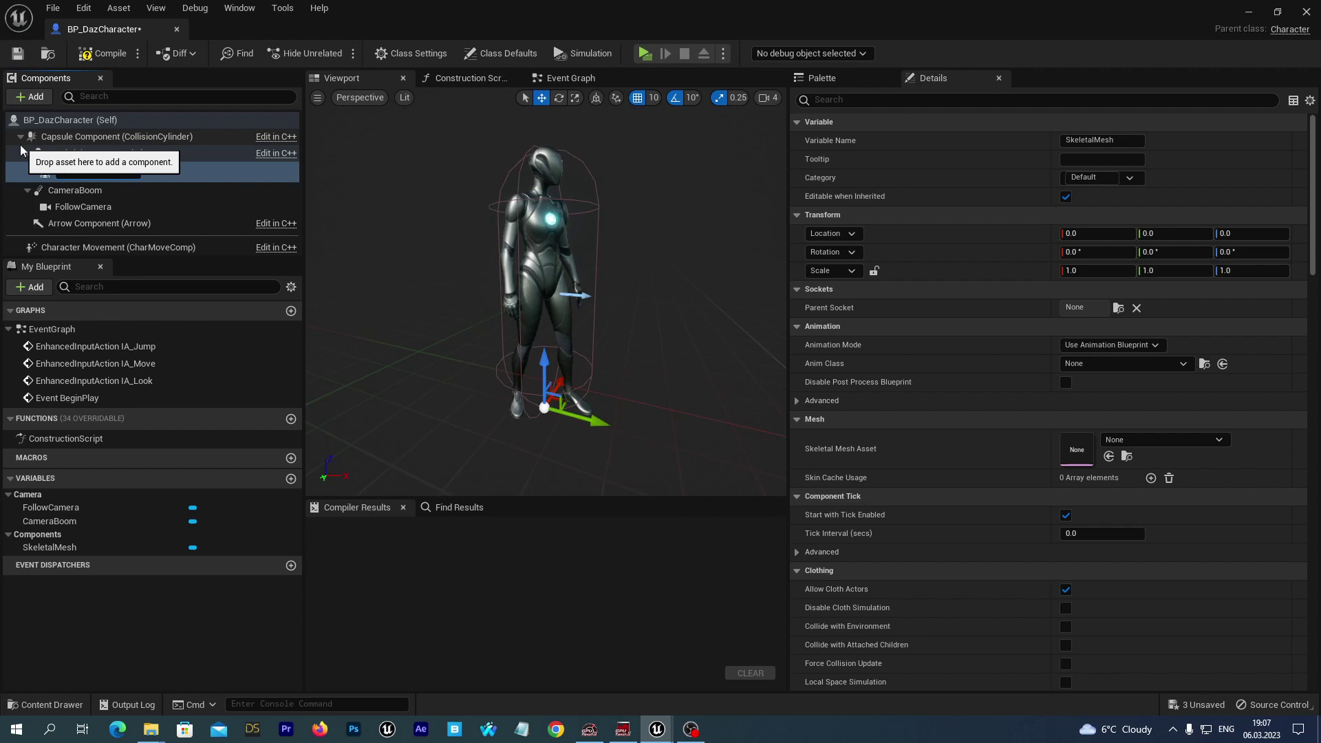
{"action": "key", "text": "Return"}
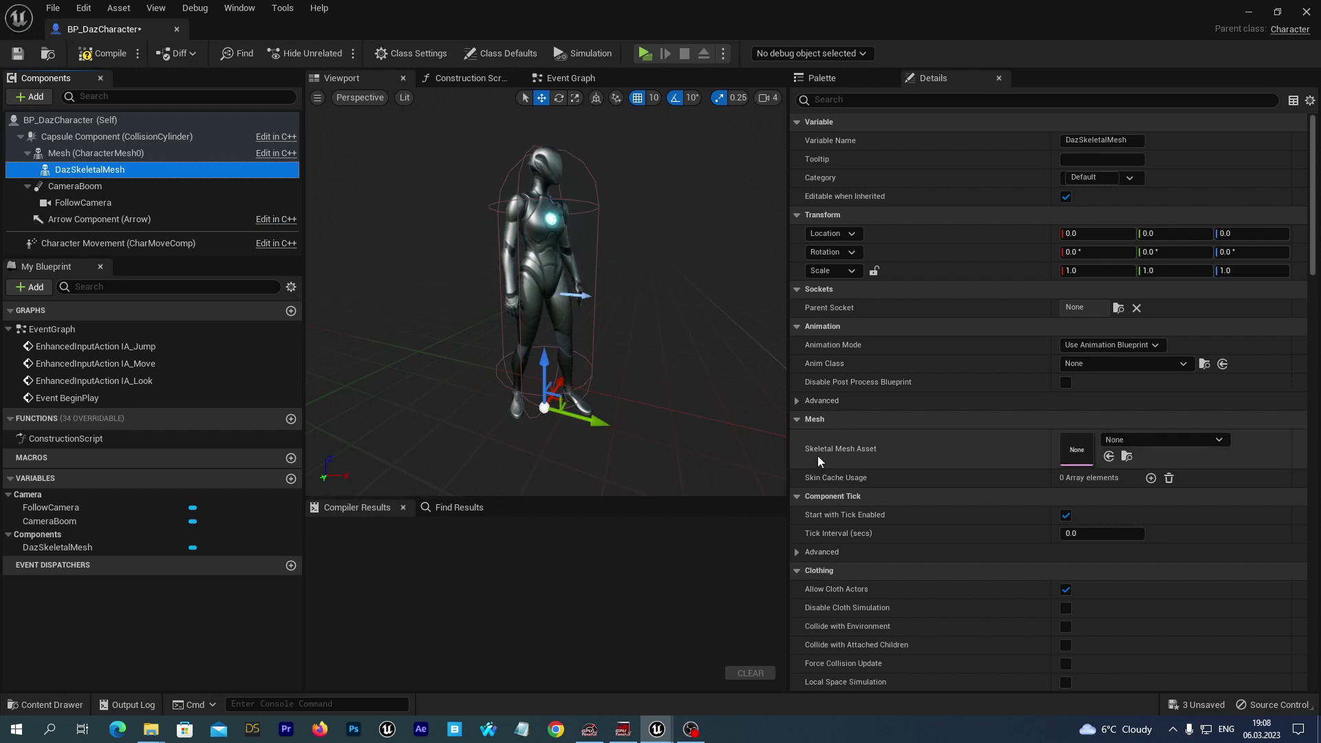
Set the Skeletal Mesh Asset of the DazSkeletalMesh component to Victoria9.
{"action": "left_click", "coordinate": [1219, 440]}
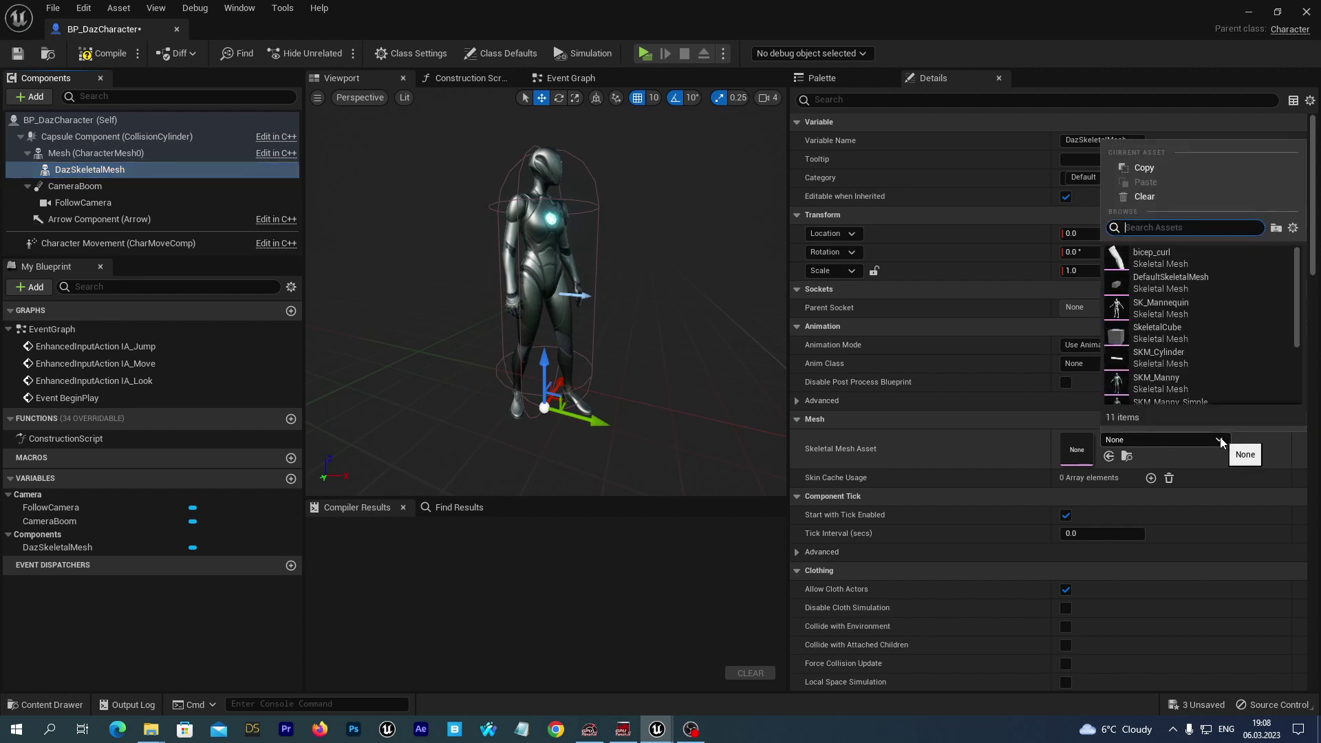
{"action": "scroll", "coordinate": [1212, 365], "scroll_direction": "down", "scroll_amount": 3}
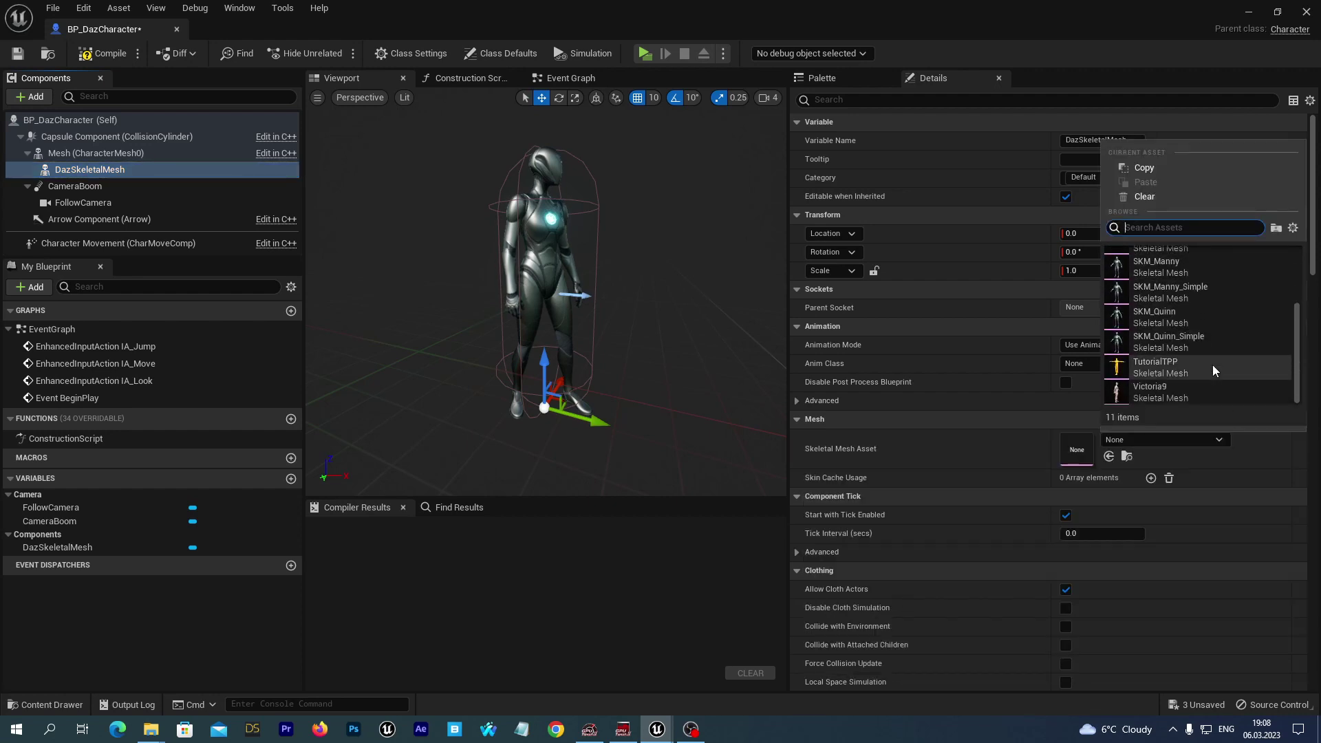
{"action": "left_click", "coordinate": [1149, 397]}
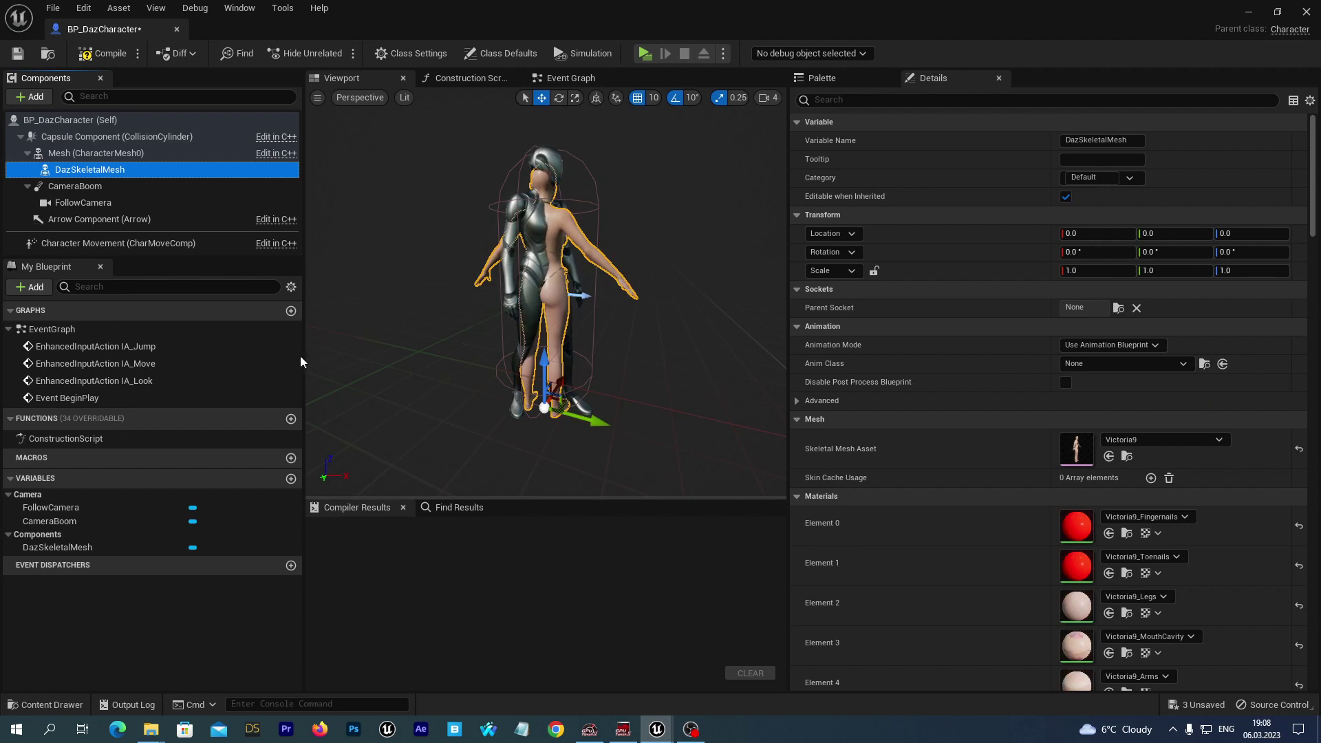
Compile and save the BP_DazCharacter blueprint, and close its editor to return to the level.
{"action": "left_click", "coordinate": [102, 59]}
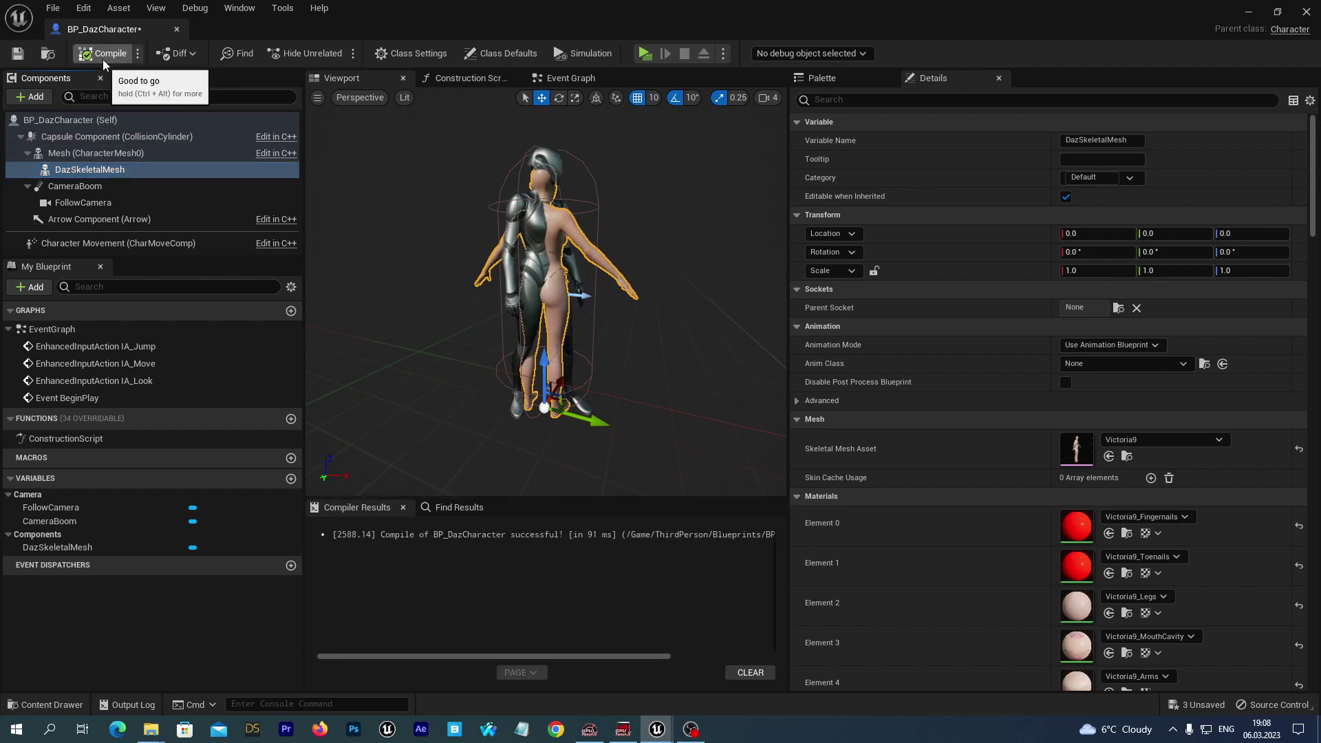
{"action": "left_click", "coordinate": [18, 53]}
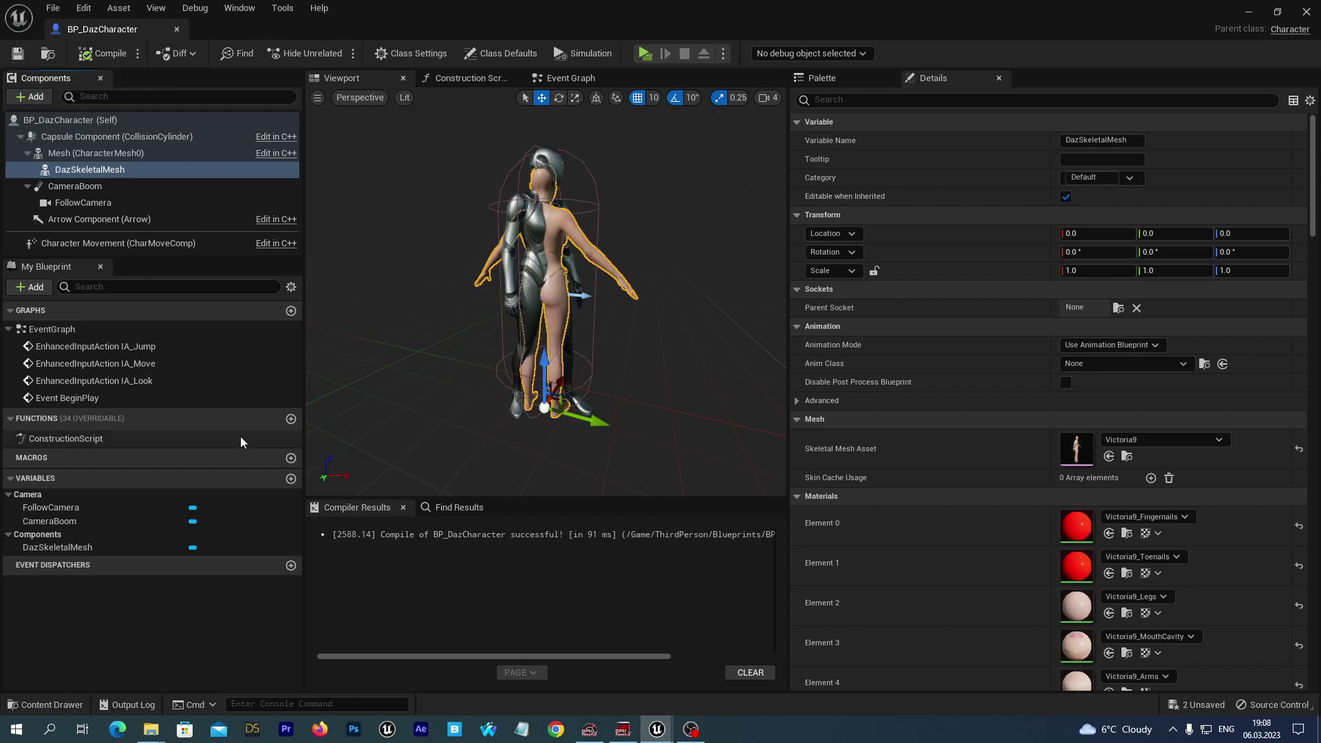
{"action": "mouse_move", "coordinate": [235, 420]}
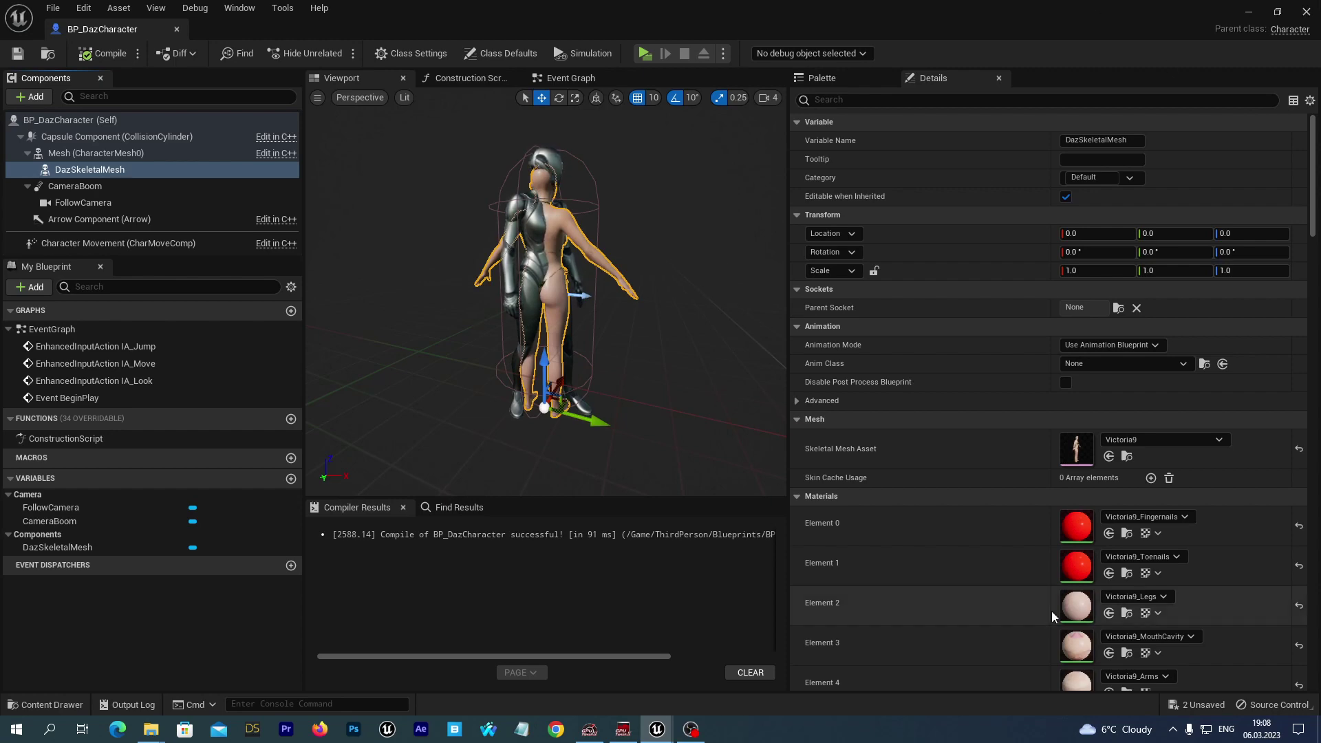
{"action": "left_click", "coordinate": [1306, 12]}
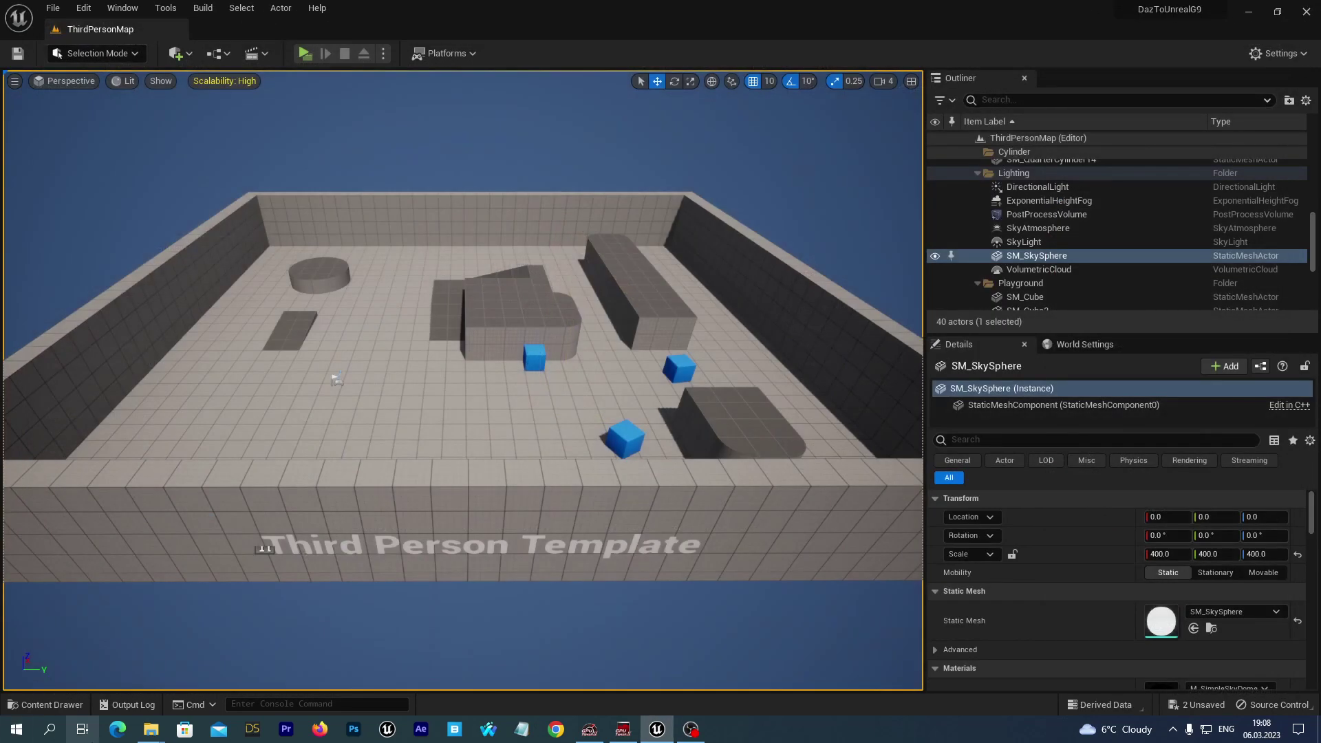
Create an Animation Blueprint in ThirdPerson/Blueprints that uses the specific skeleton Victoria9_Skeleton.
{"action": "left_click", "coordinate": [46, 705]}
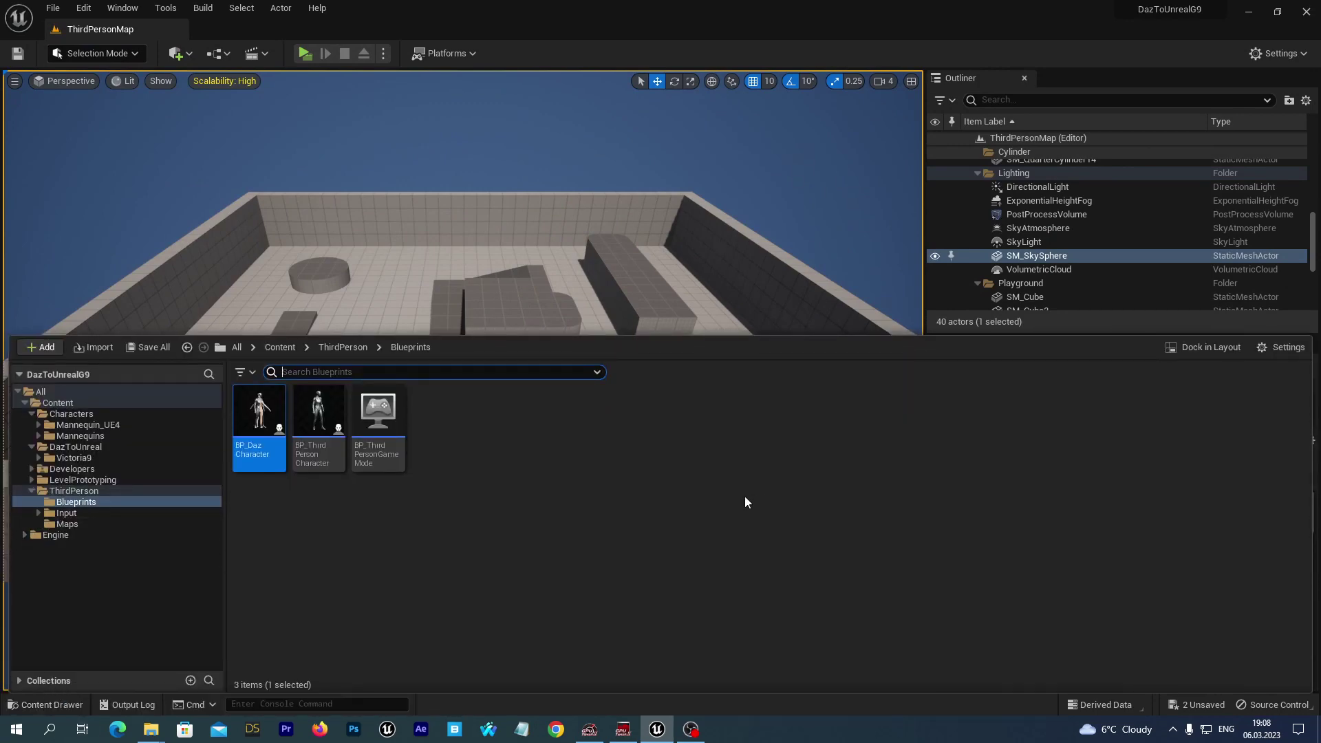
{"action": "right_click", "coordinate": [466, 428]}
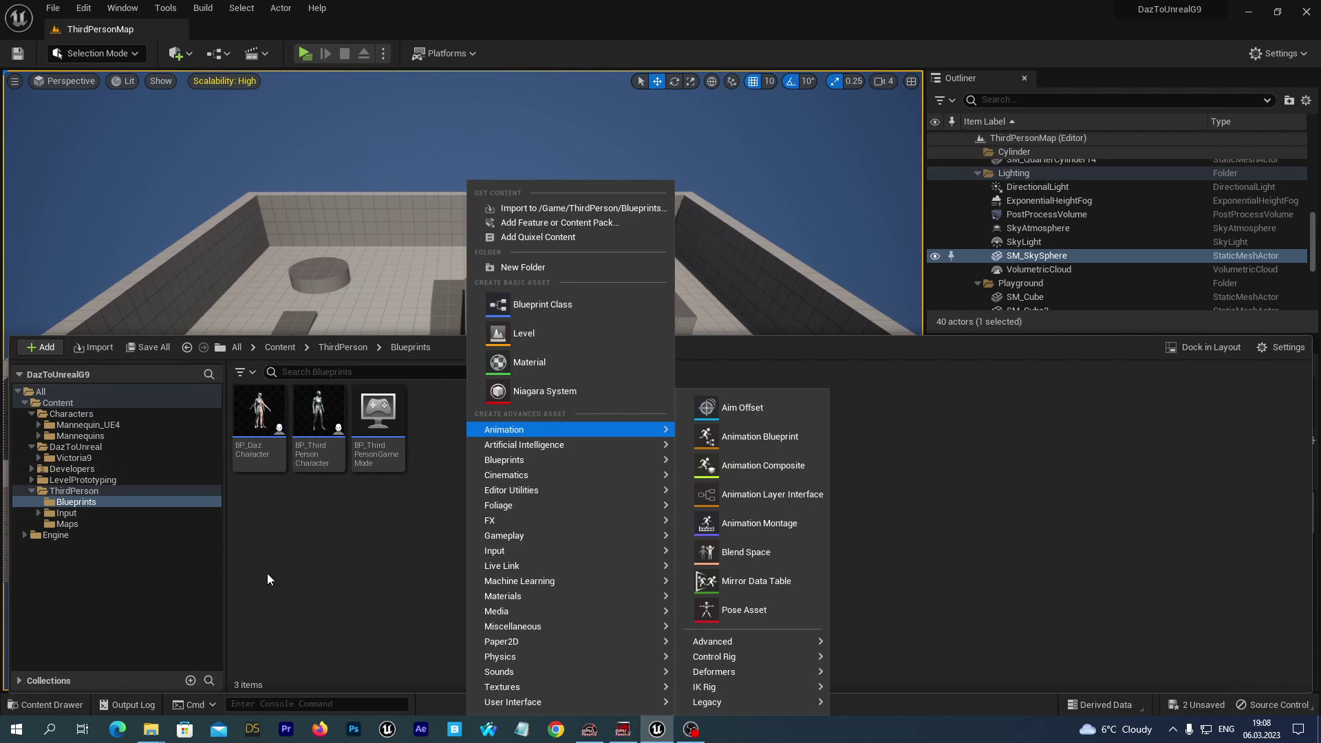
{"action": "left_click", "coordinate": [42, 515]}
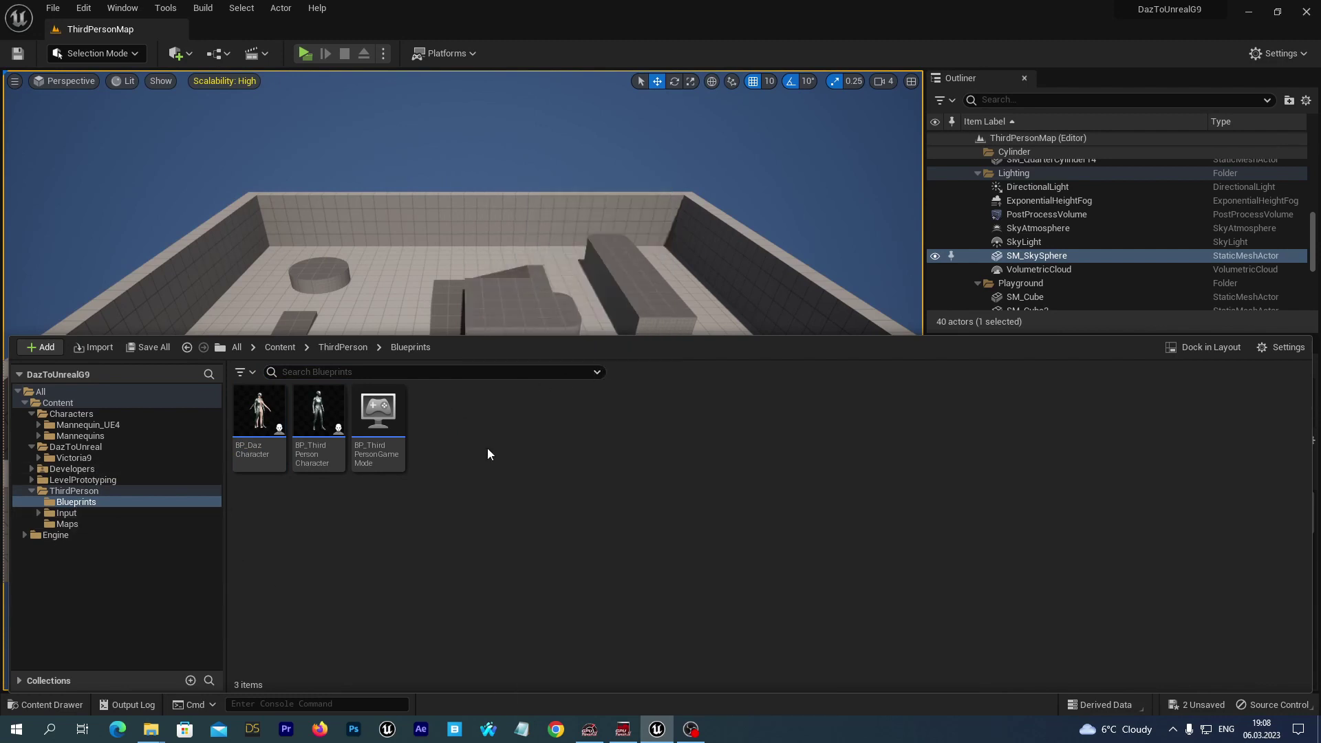
{"action": "right_click", "coordinate": [475, 432]}
{"action": "mouse_move", "coordinate": [492, 431]}
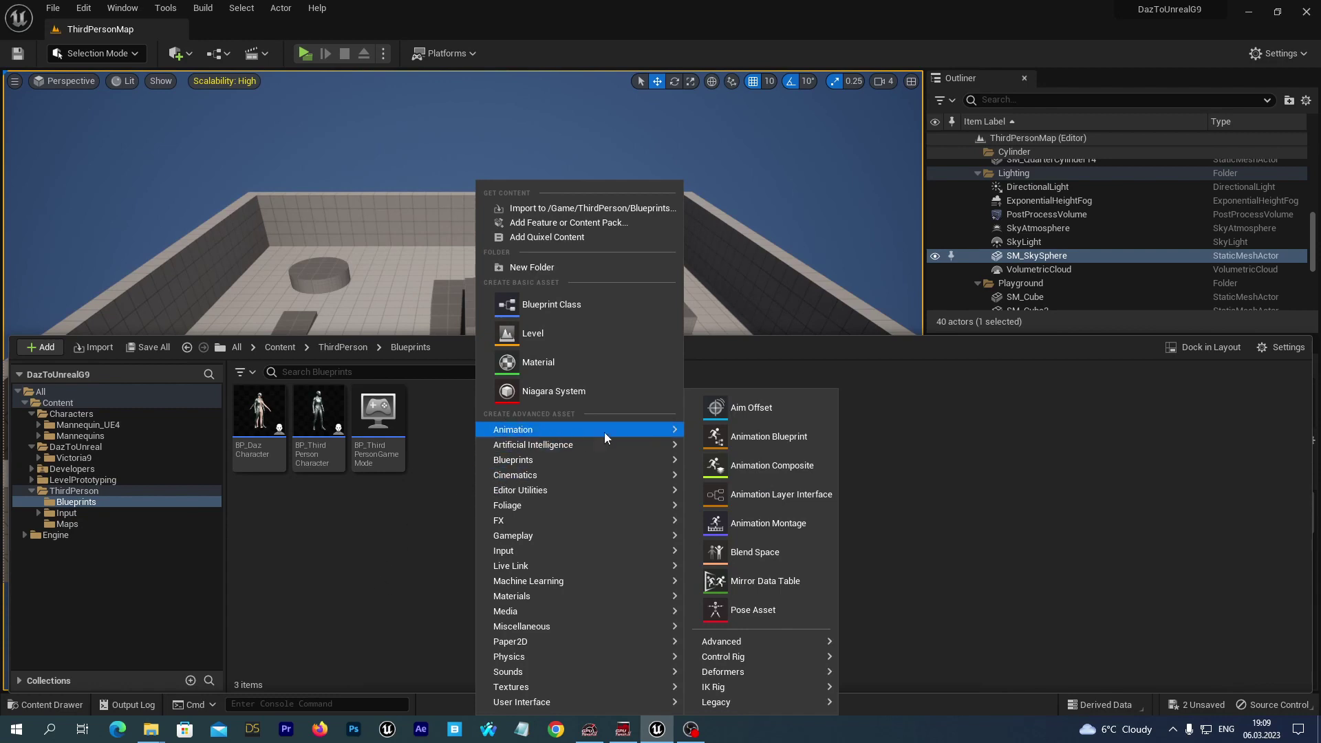
{"action": "left_click", "coordinate": [792, 444]}
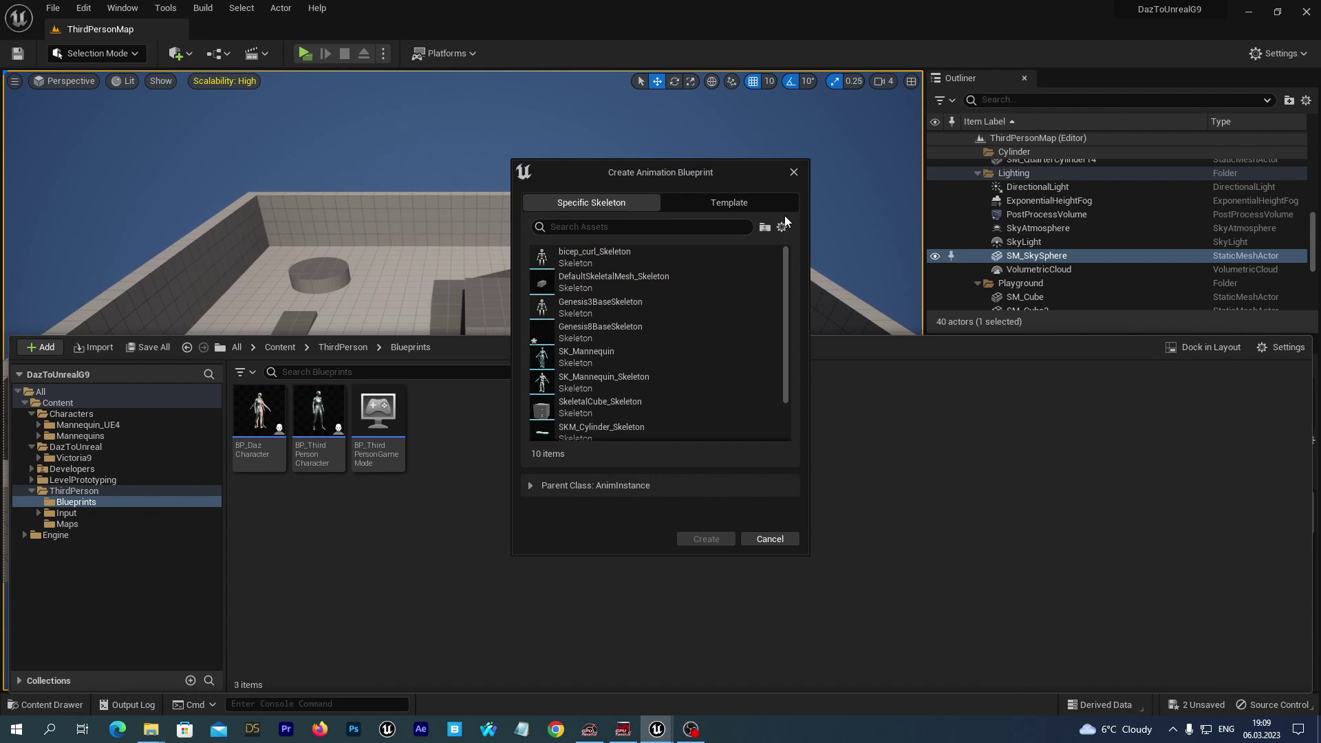
{"action": "scroll", "coordinate": [783, 340], "scroll_direction": "down", "scroll_amount": 2}
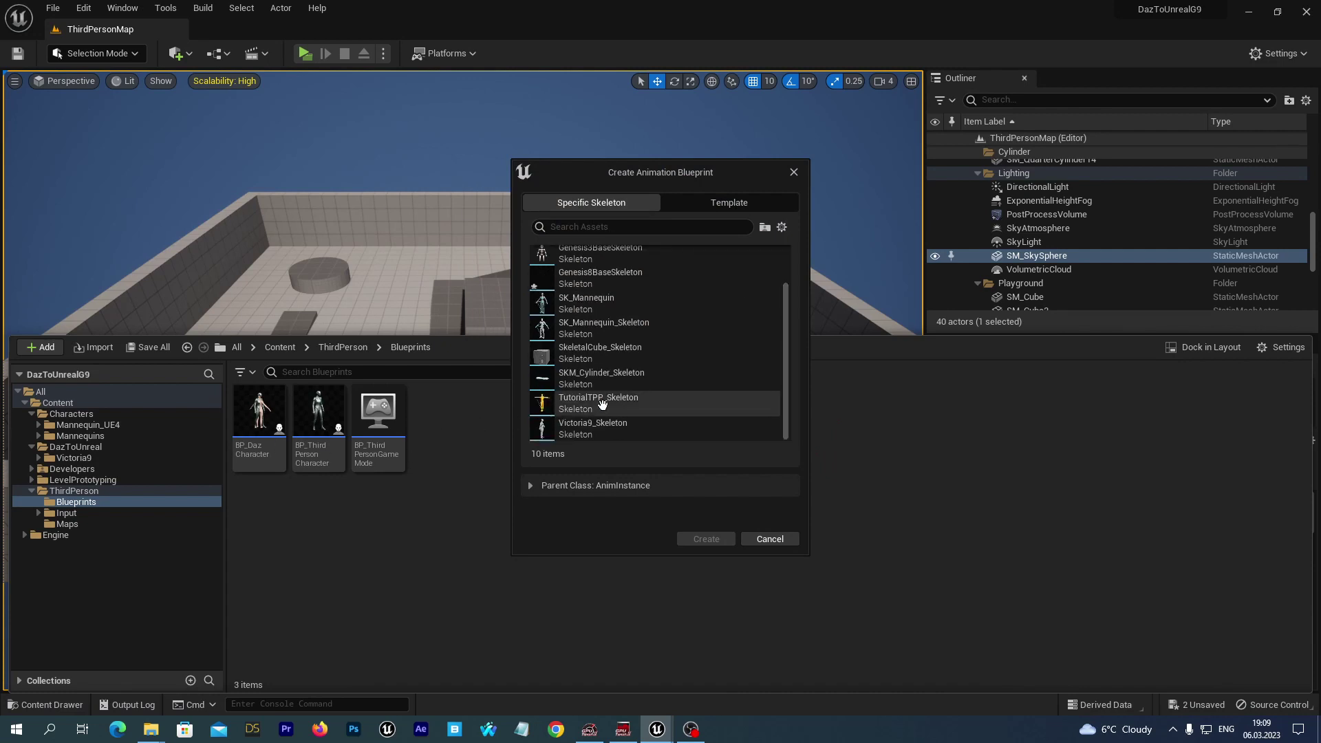
{"action": "left_click", "coordinate": [598, 428]}
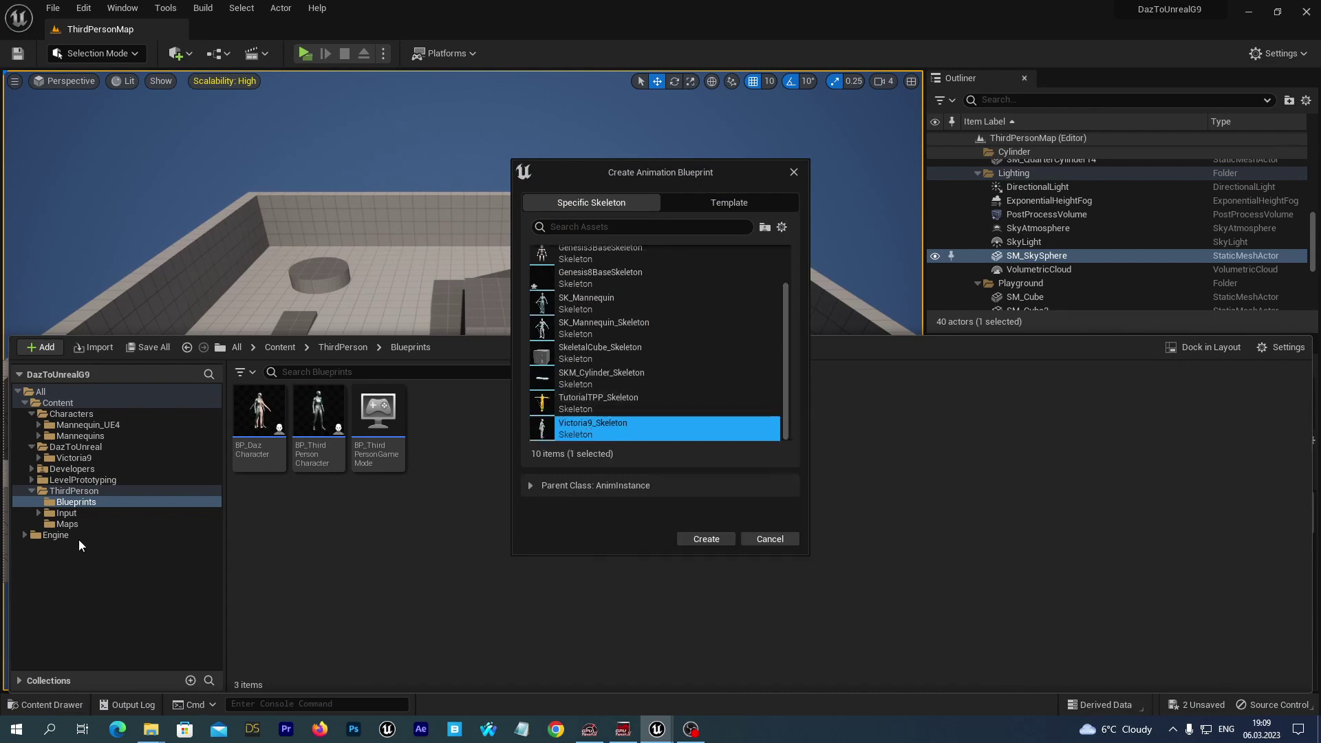
{"action": "left_click", "coordinate": [691, 540]}
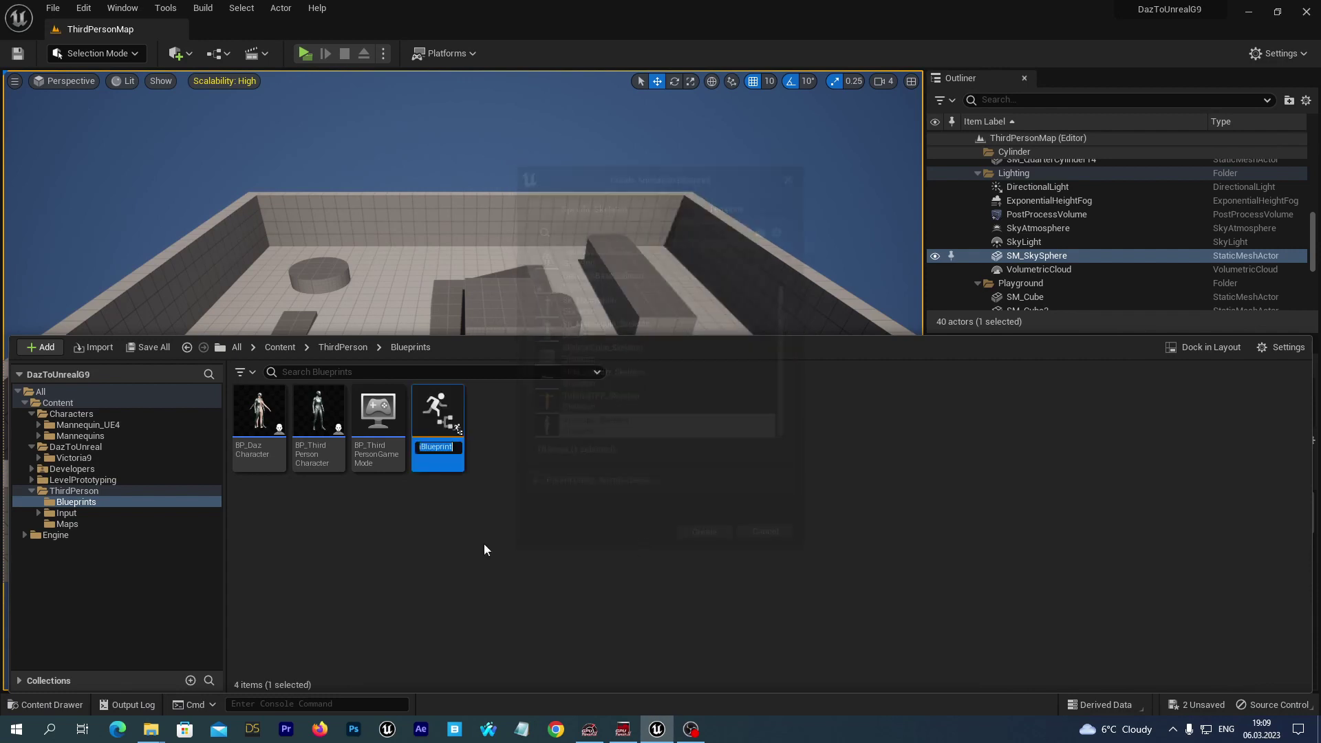
Name the new animation blueprint DazG9_AnimBP and save all unsaved content.
{"action": "key", "text": "BackSpace"}
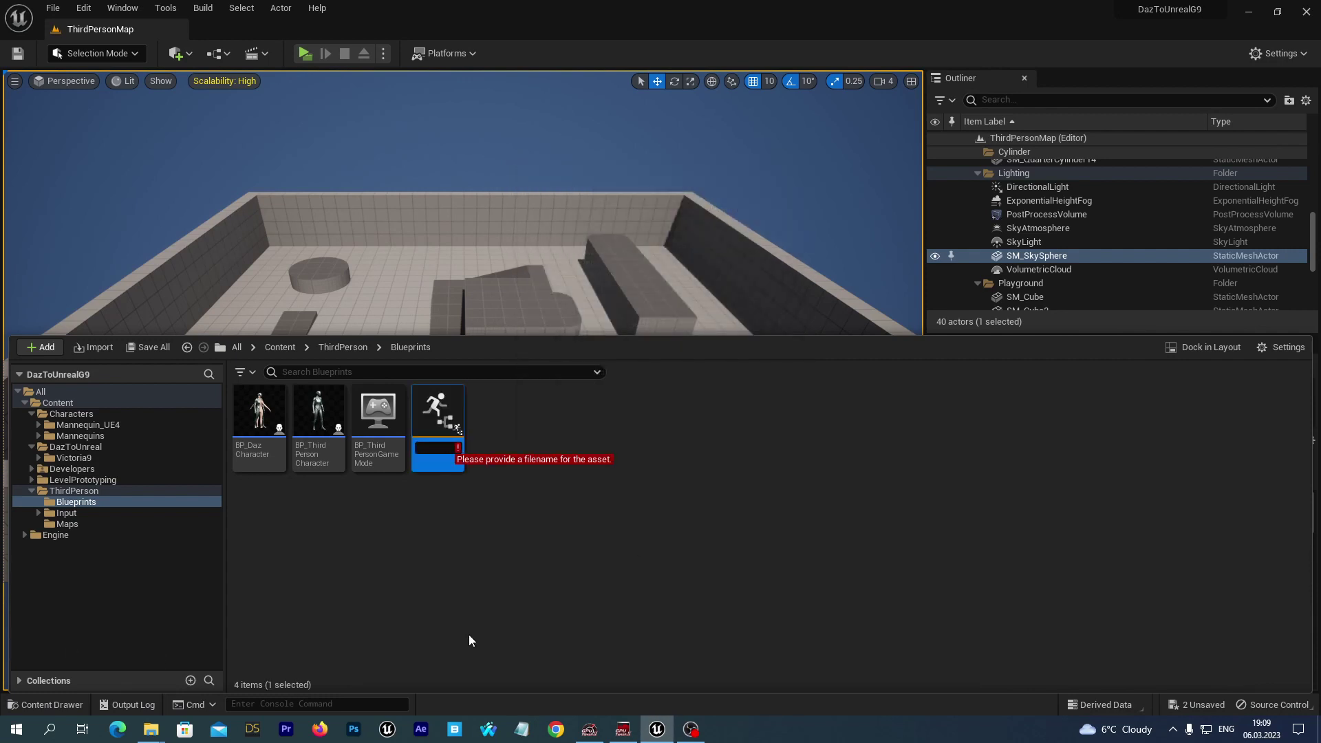
{"action": "type", "text": "Daz"}
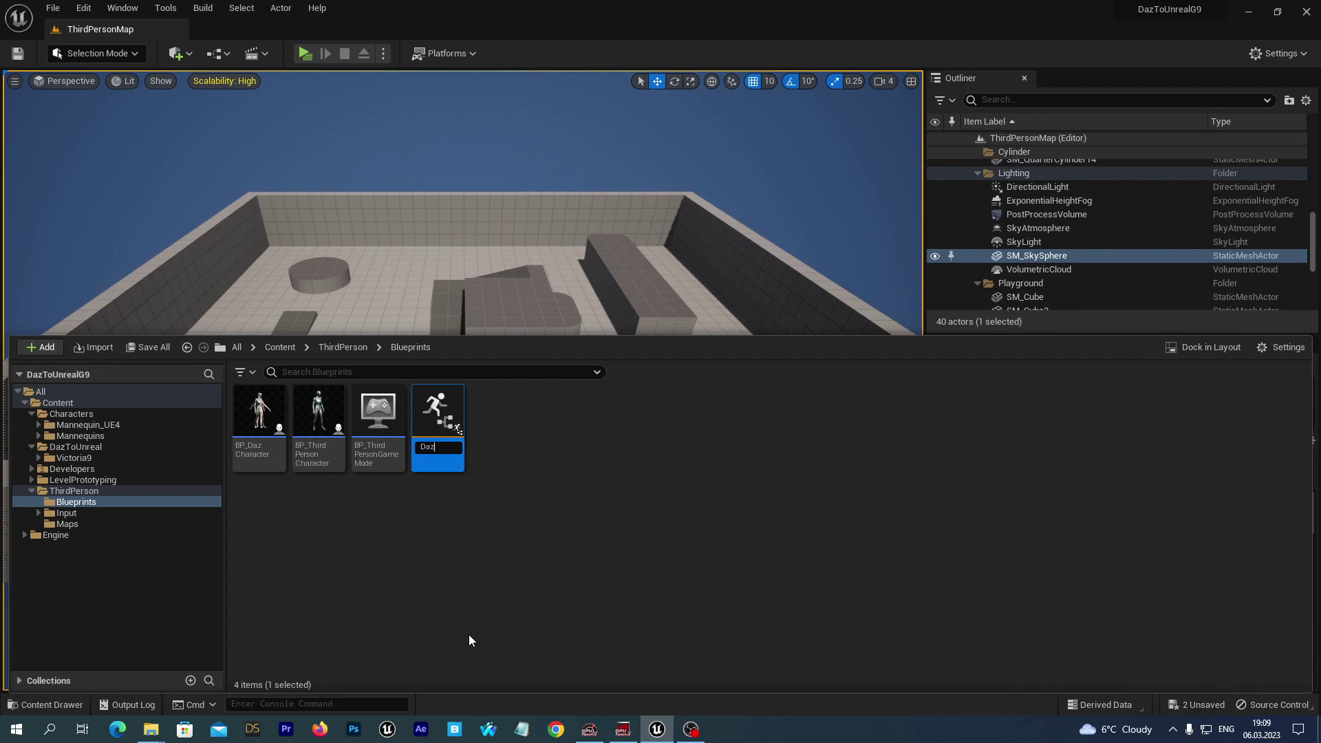
{"action": "type", "text": "G"}
{"action": "type", "text": "9_AnimB"}
{"action": "type", "text": "P"}
{"action": "key", "text": "Return"}
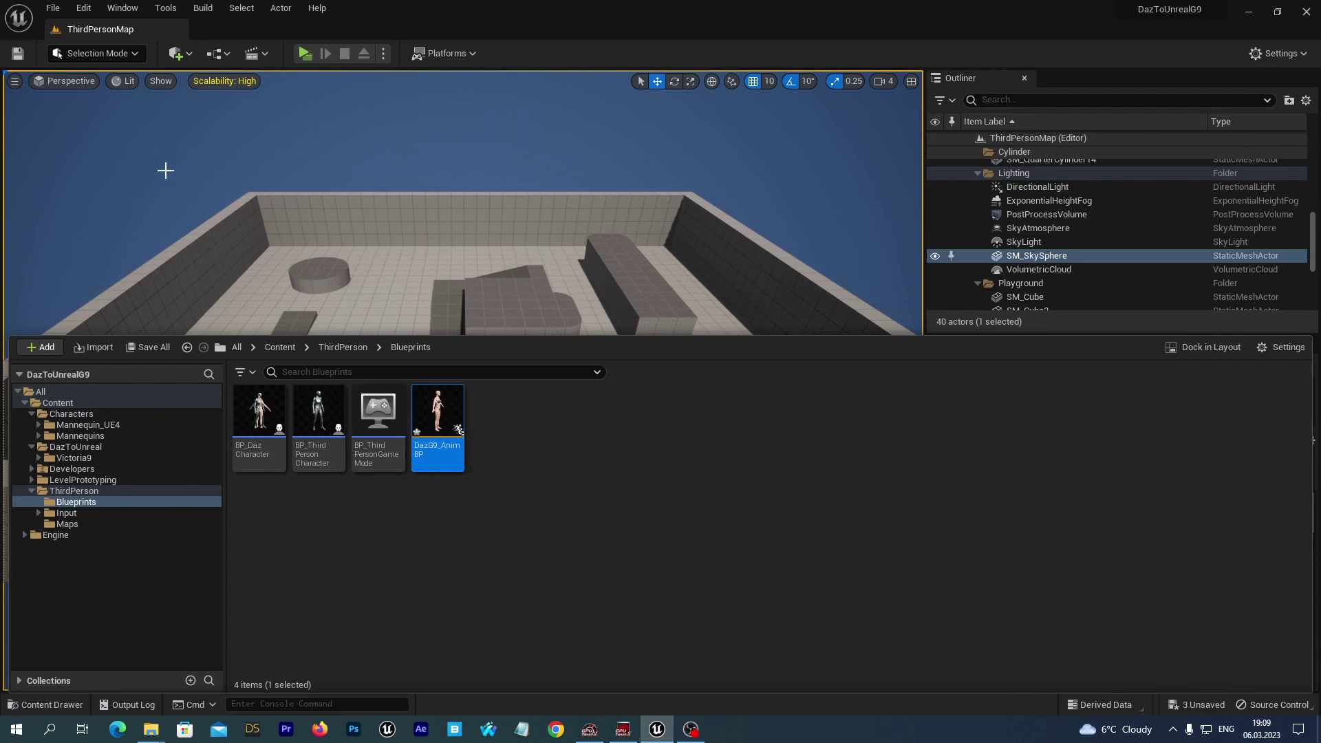
{"action": "left_click", "coordinate": [142, 349]}
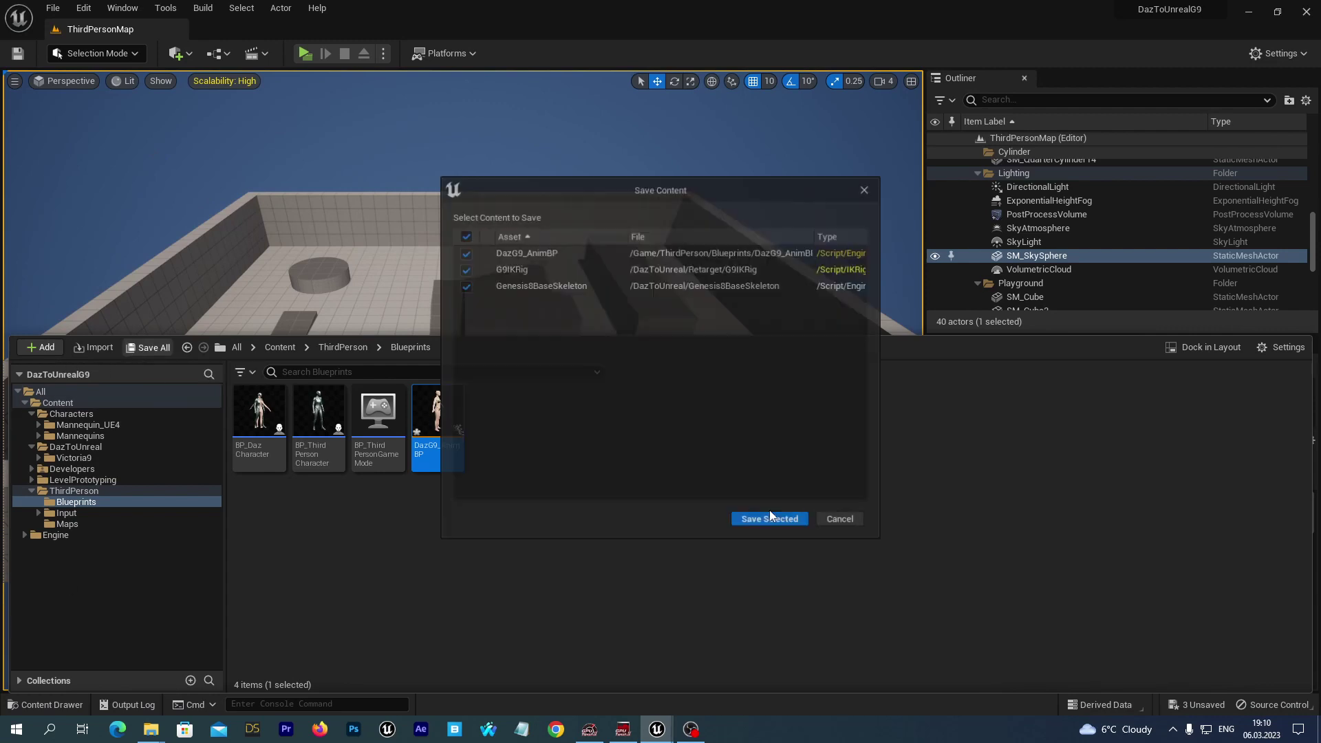
{"action": "left_click", "coordinate": [770, 521]}
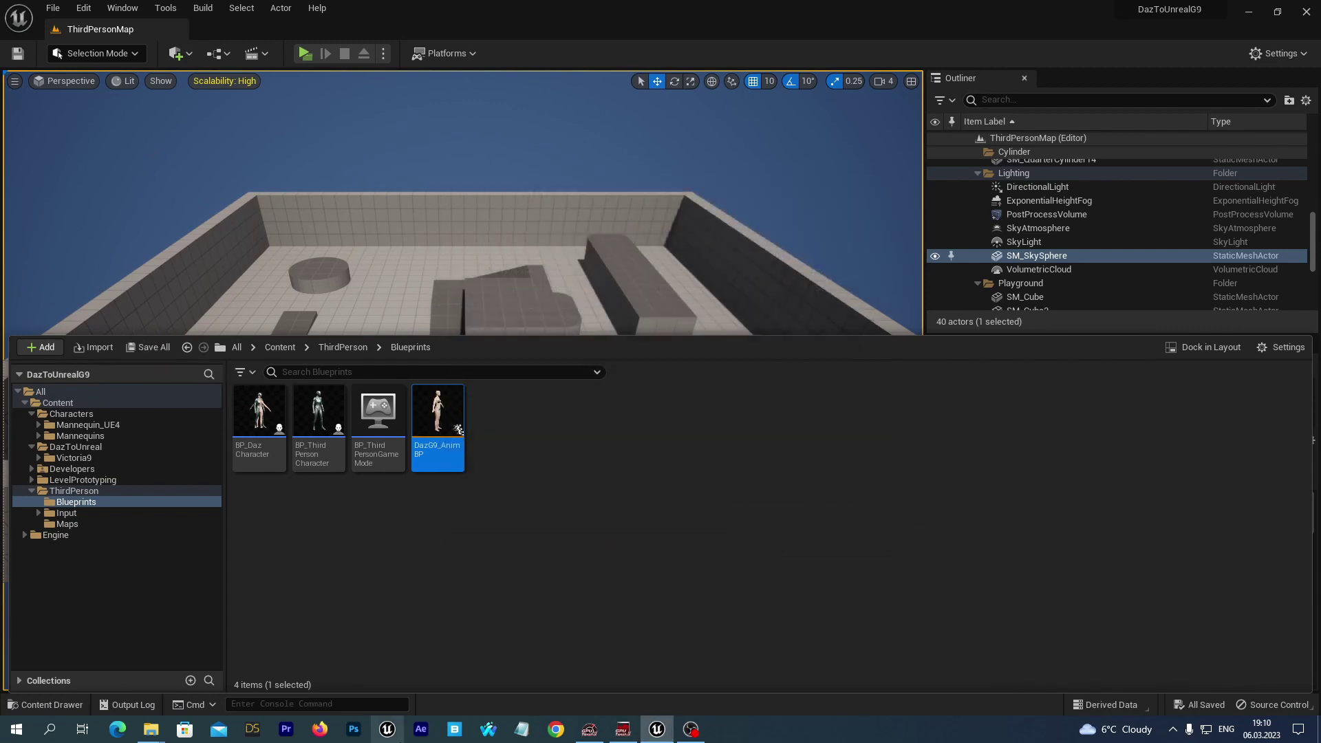
Open DazG9_AnimBP, add a Retarget Pose From Mesh node in the AnimGraph and connect its output to the Output Pose result.
{"action": "double_click", "coordinate": [435, 420]}
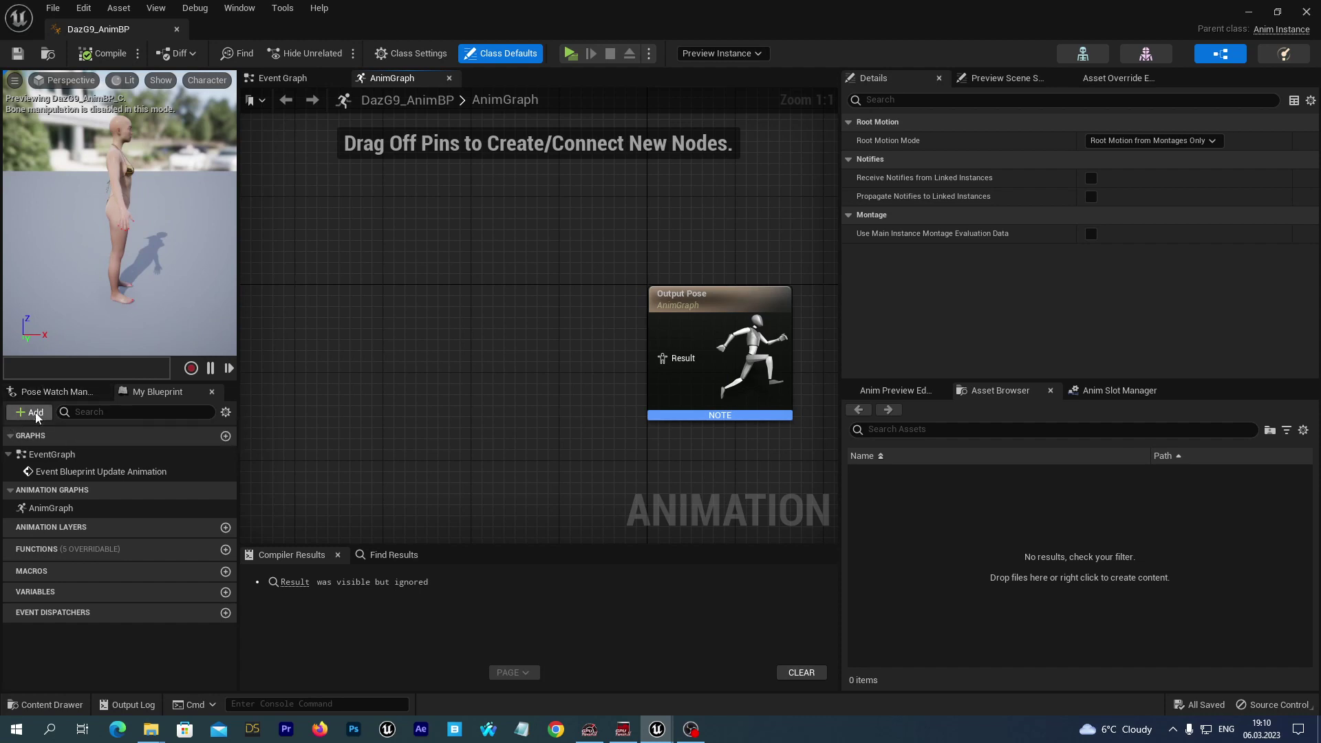
{"action": "left_click", "coordinate": [43, 510]}
{"action": "left_click", "coordinate": [352, 337]}
{"action": "right_click_drag", "start_coordinate": [453, 453], "coordinate": [480, 442]}
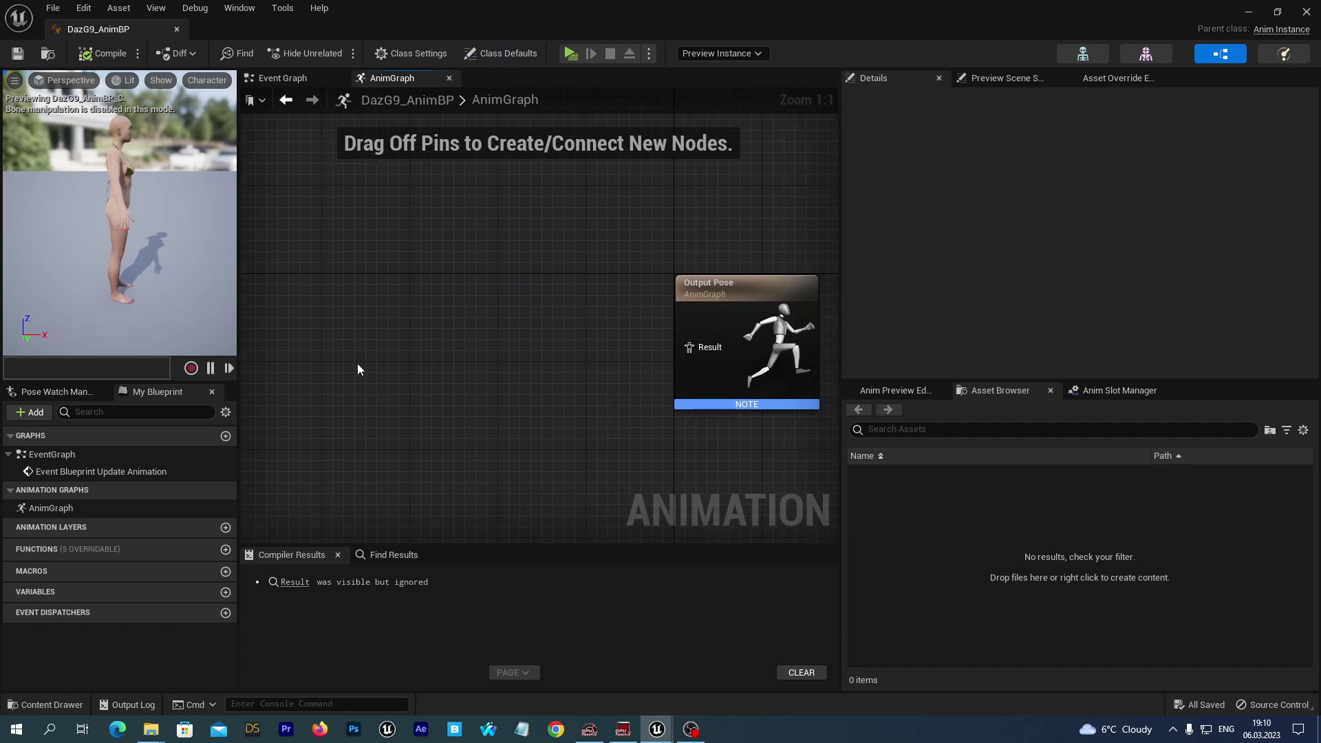
{"action": "right_click", "coordinate": [366, 307]}
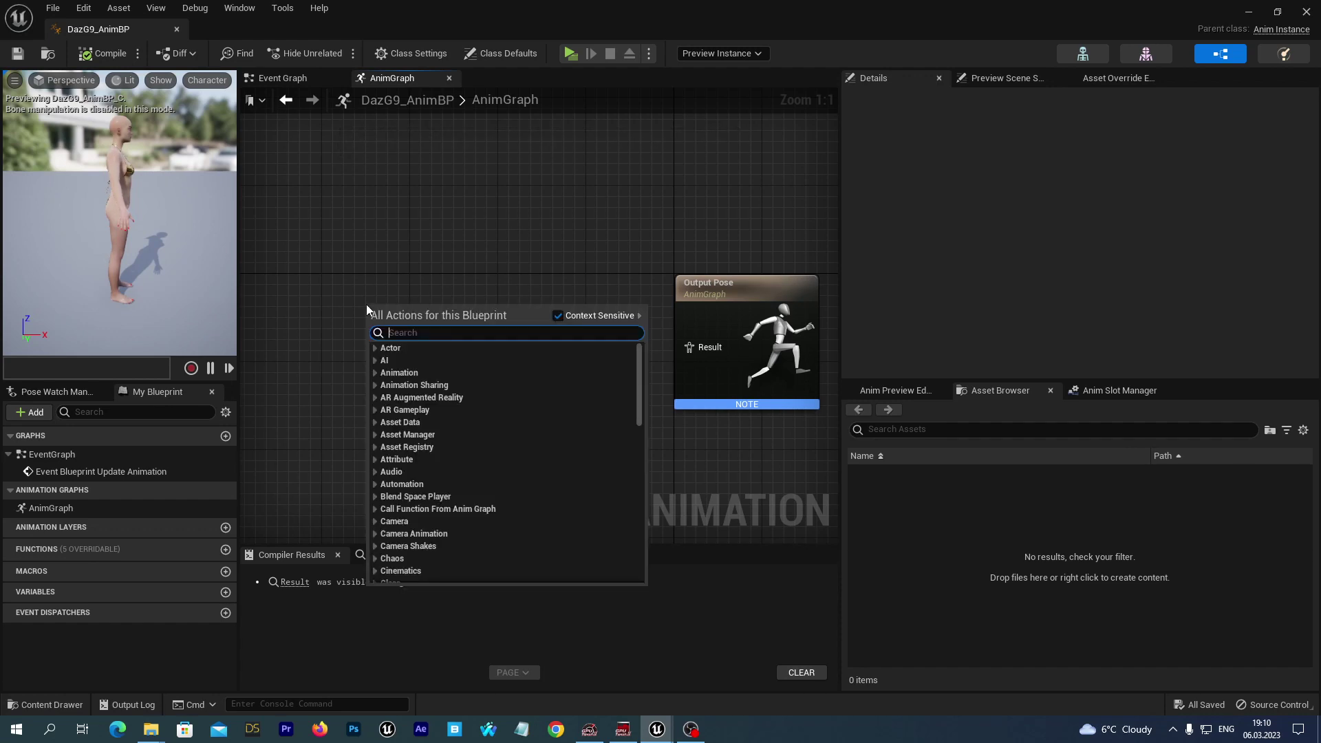
{"action": "type", "text": "retar"}
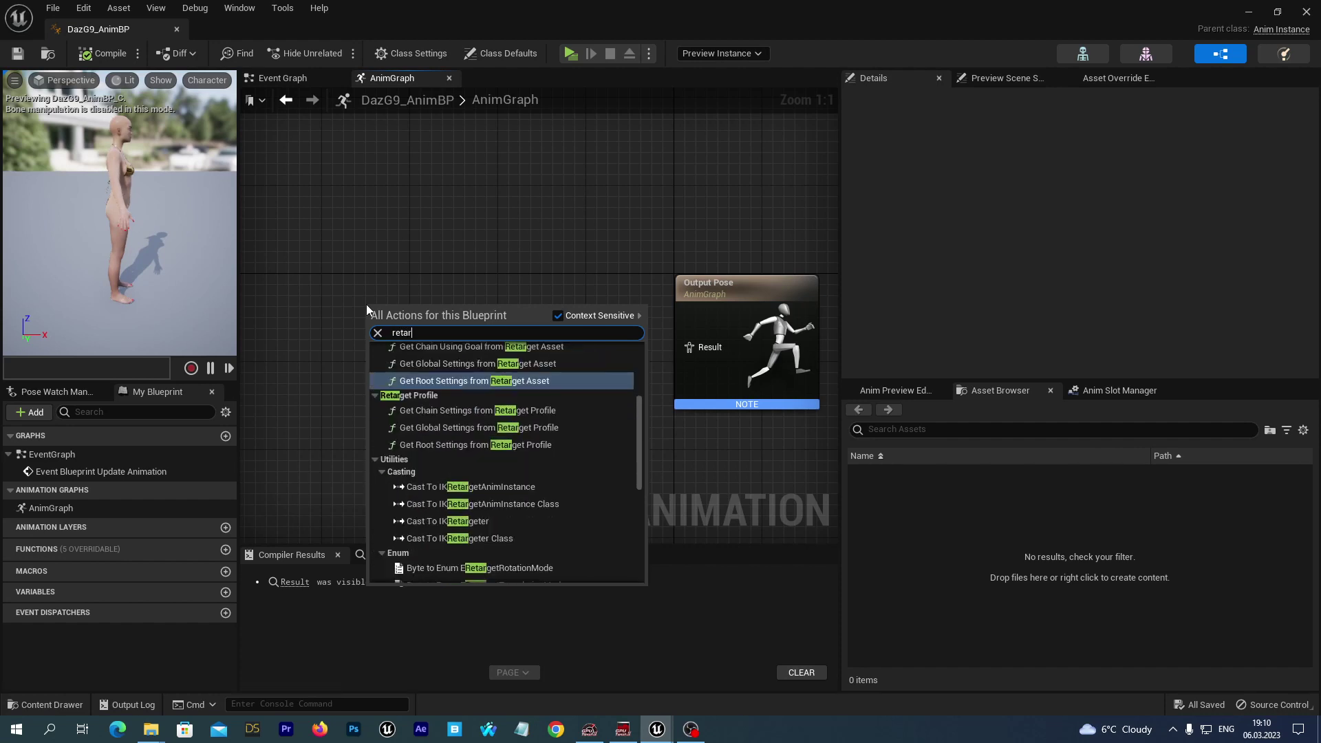
{"action": "type", "text": "get"}
{"action": "type", "text": "pose"}
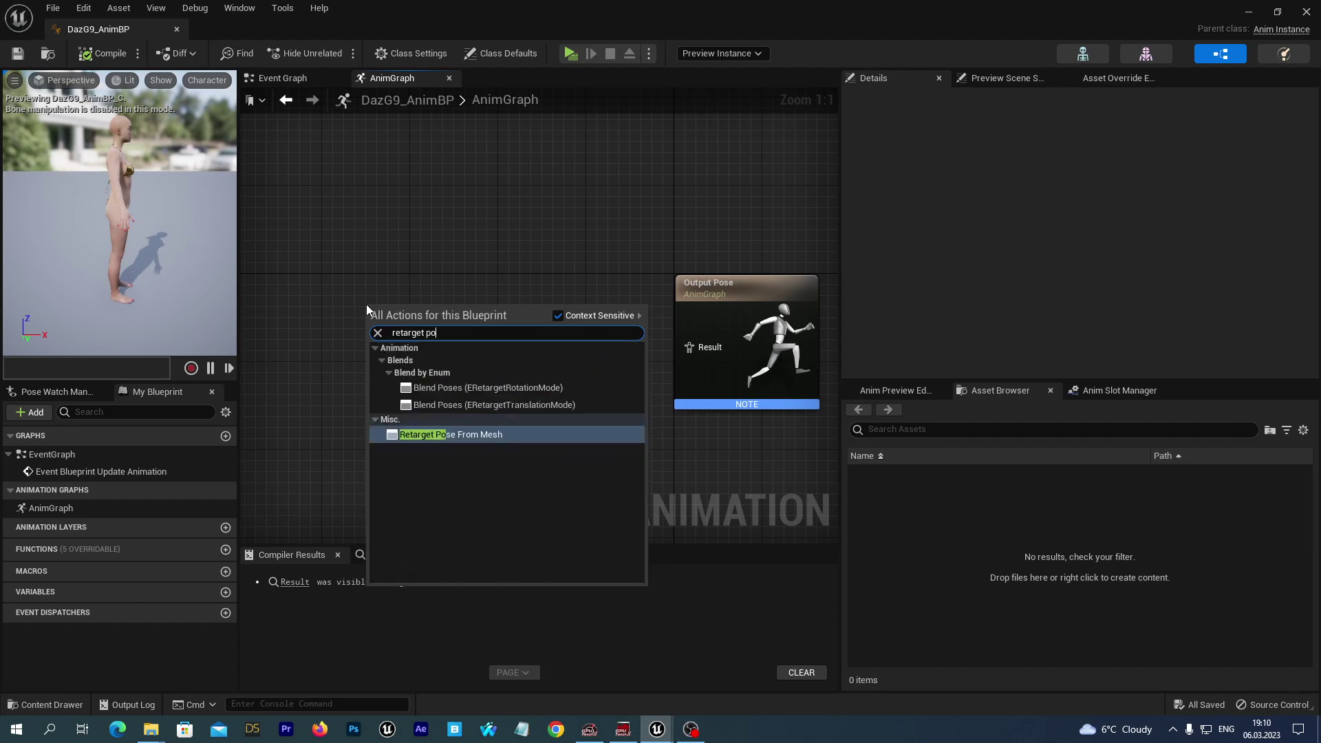
{"action": "left_click", "coordinate": [439, 434]}
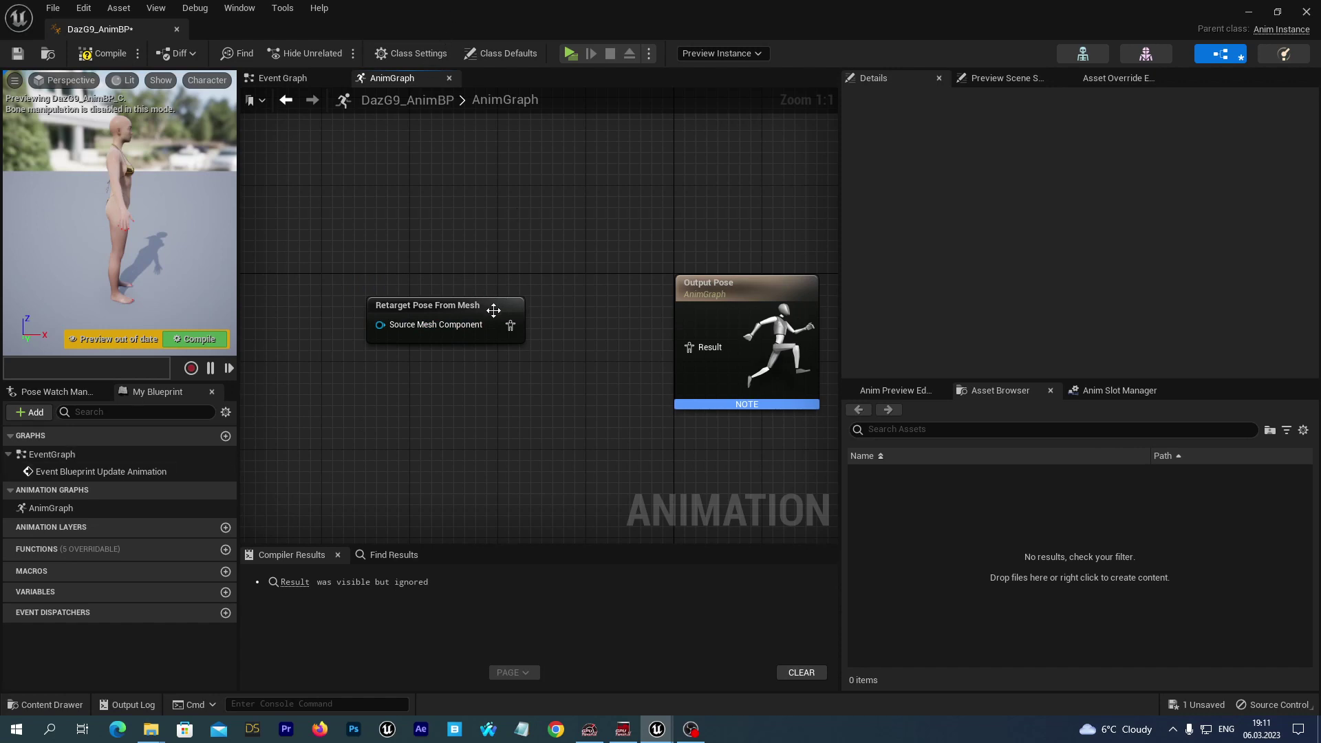
{"action": "left_click_drag", "start_coordinate": [509, 326], "coordinate": [699, 347]}
{"action": "left_click", "coordinate": [101, 53]}
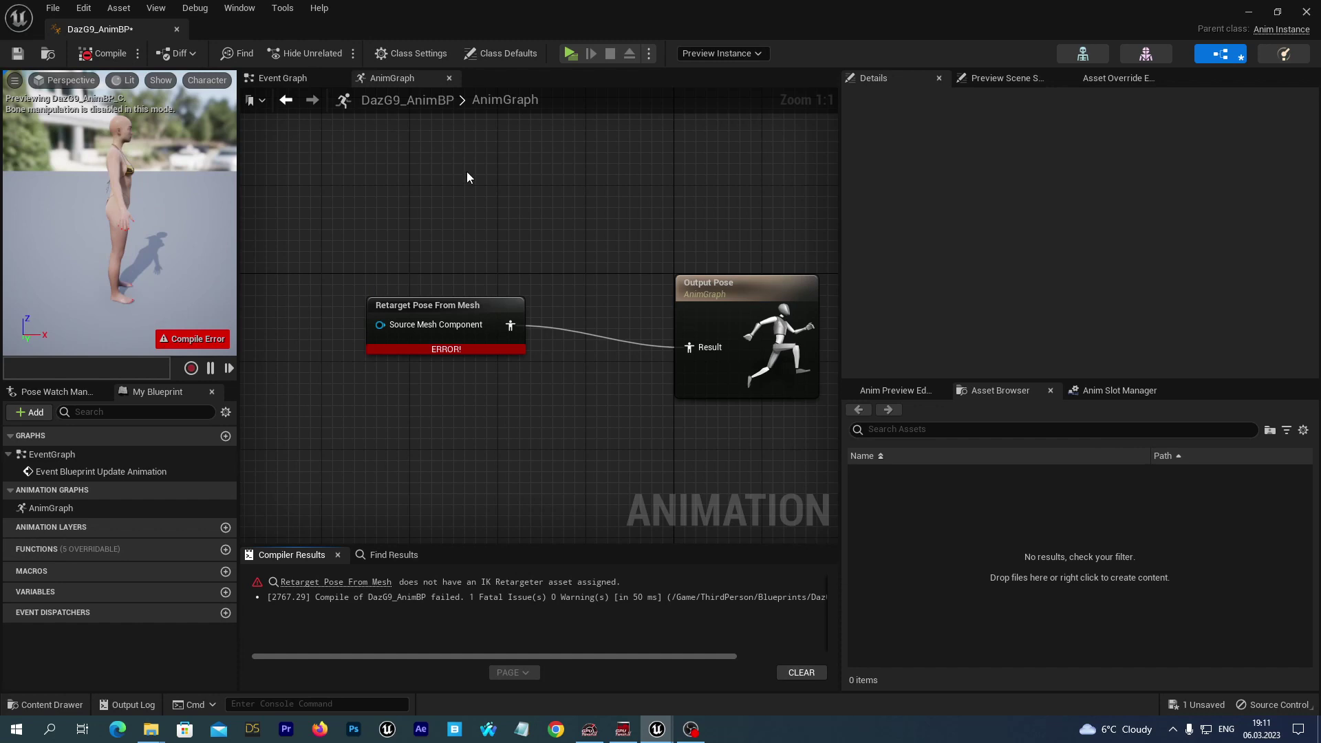
Set the Retarget Pose From Mesh node's IKRetargeter Asset to G9Retargeter, then compile, save and close the animation blueprint.
{"action": "left_click", "coordinate": [522, 304]}
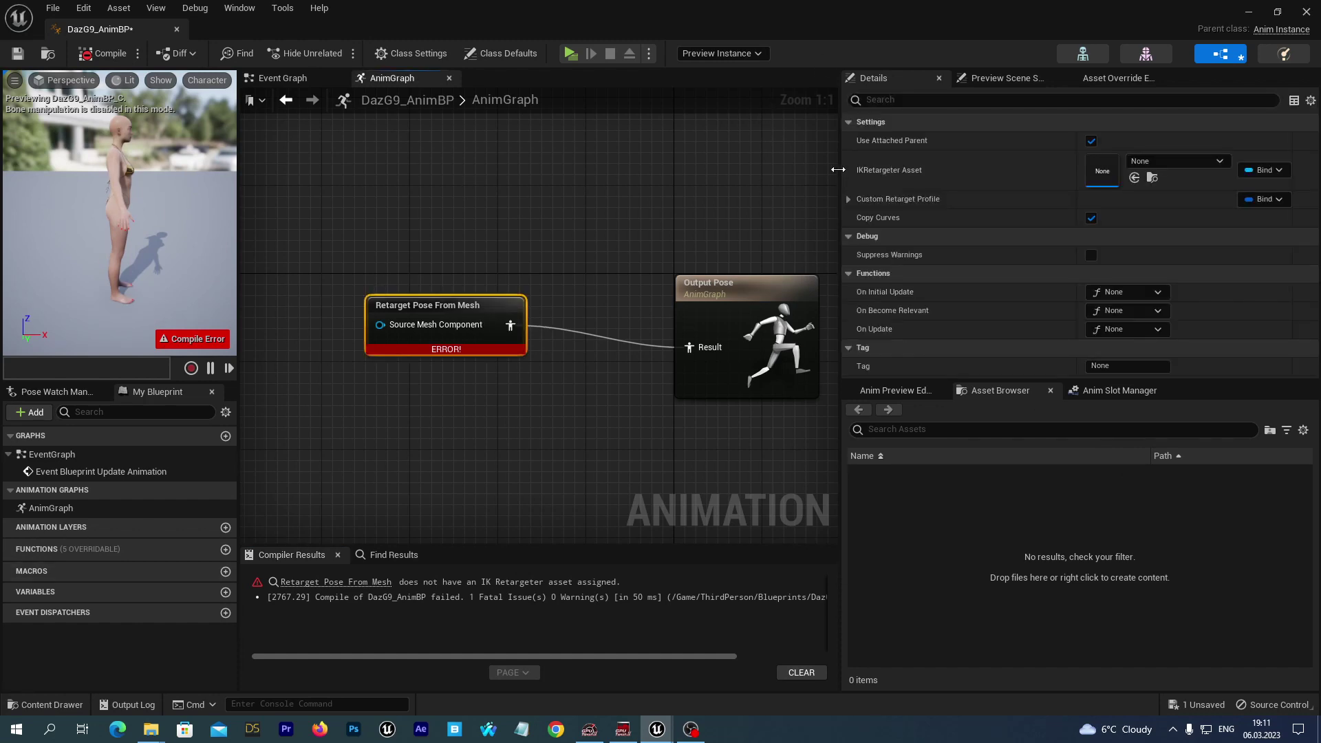
{"action": "left_click", "coordinate": [1220, 162]}
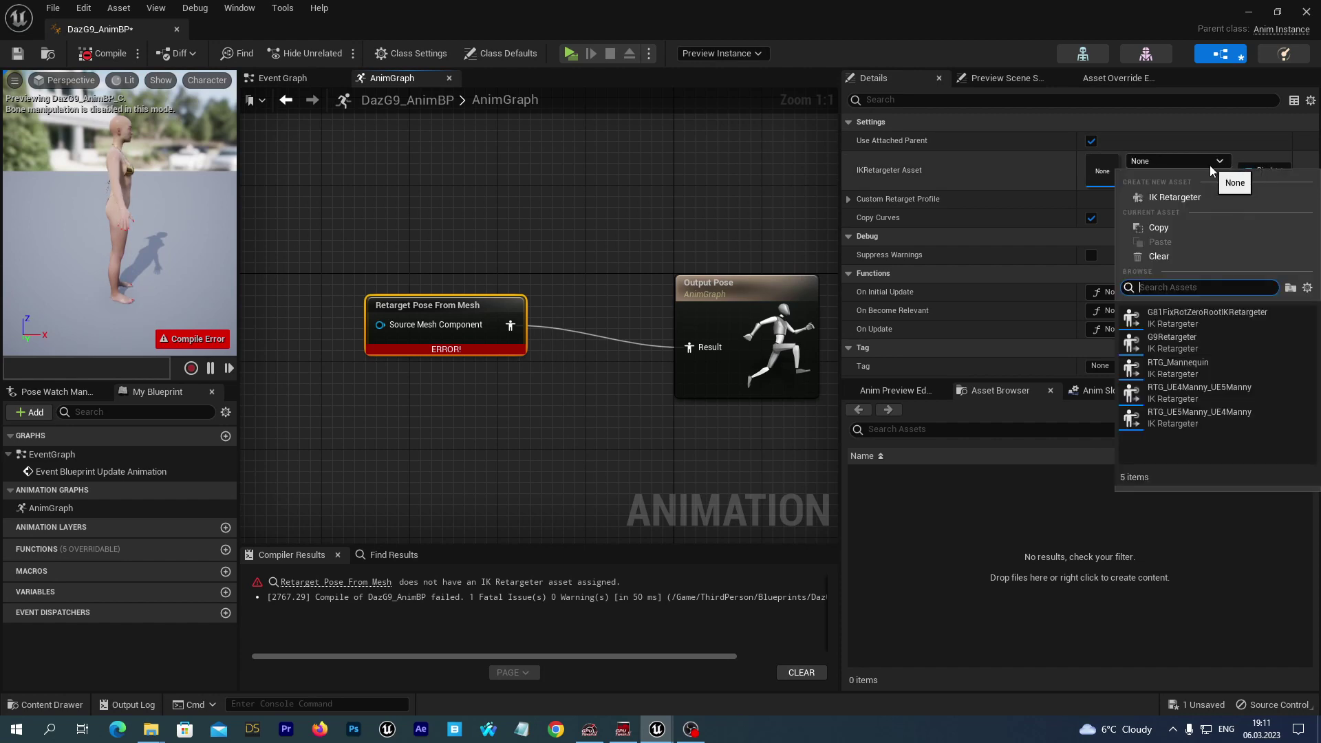
{"action": "left_click", "coordinate": [1191, 338]}
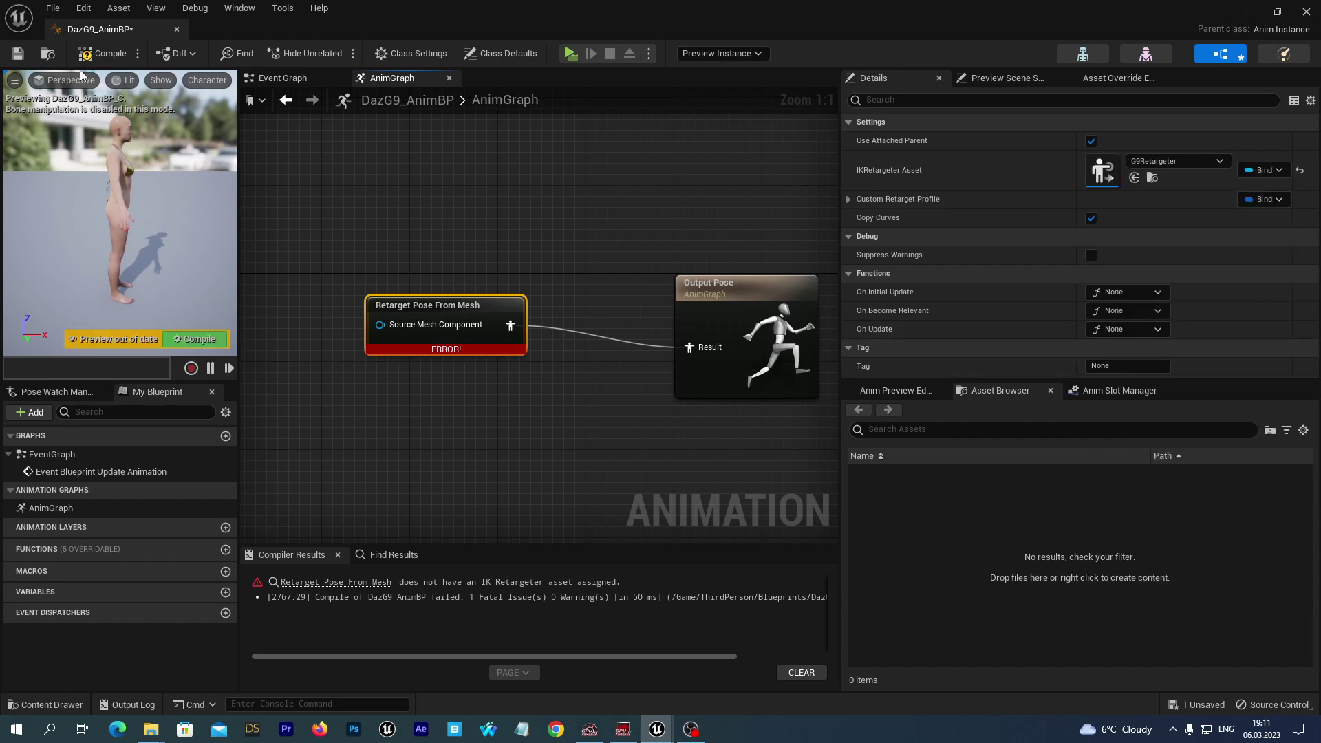
{"action": "left_click", "coordinate": [96, 54]}
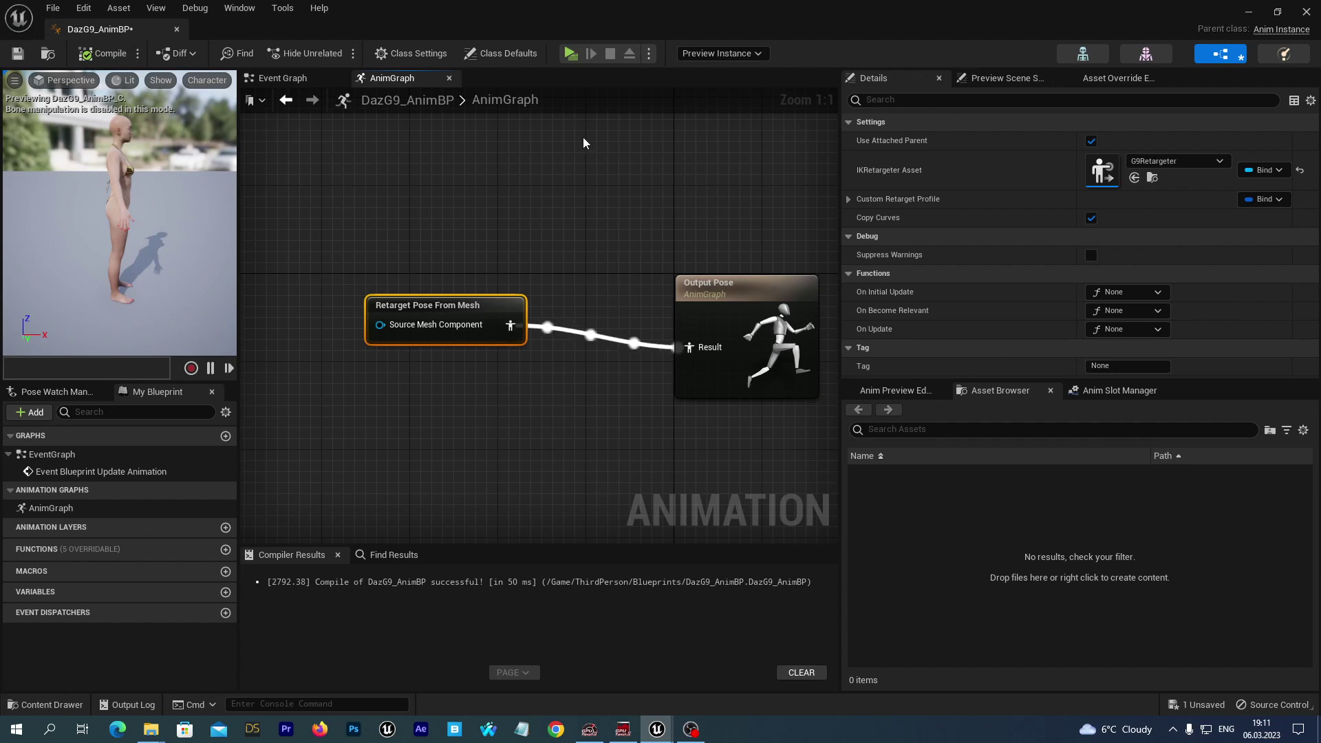
{"action": "key", "text": "ctrl+s"}
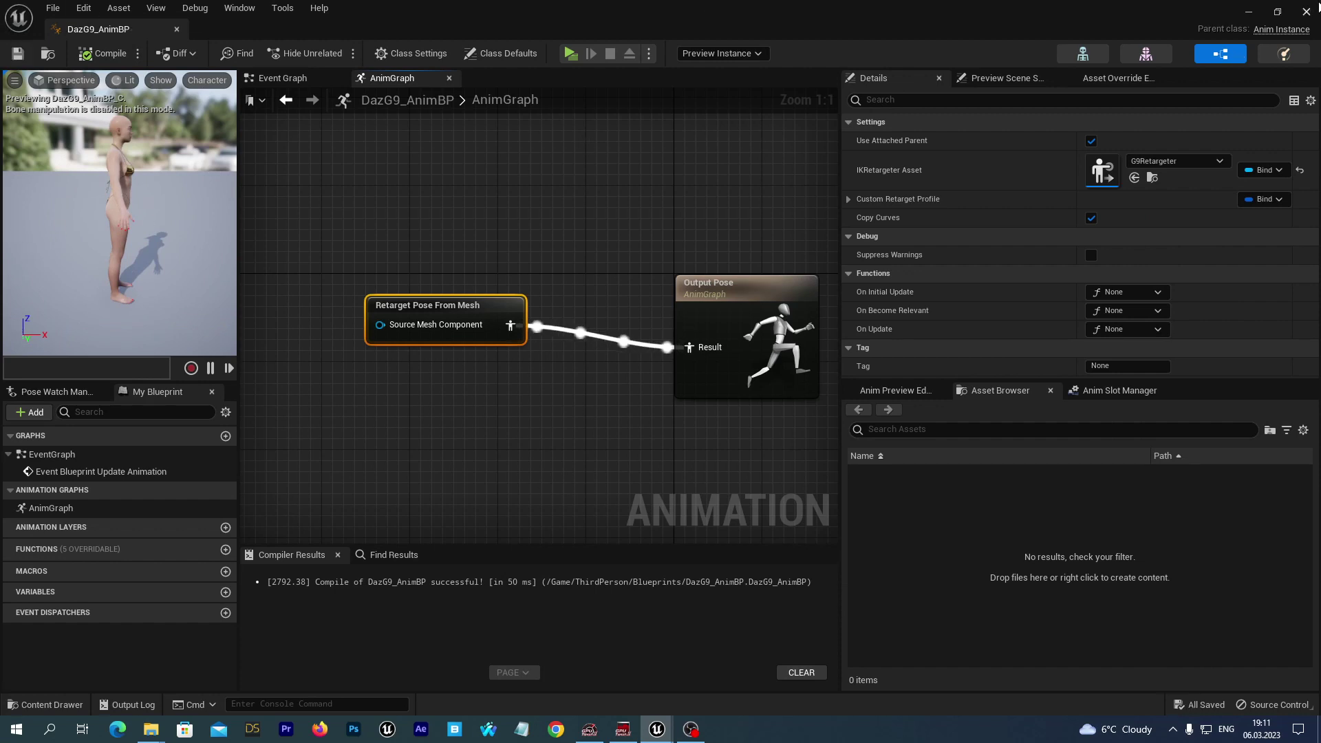
{"action": "left_click", "coordinate": [1310, 8]}
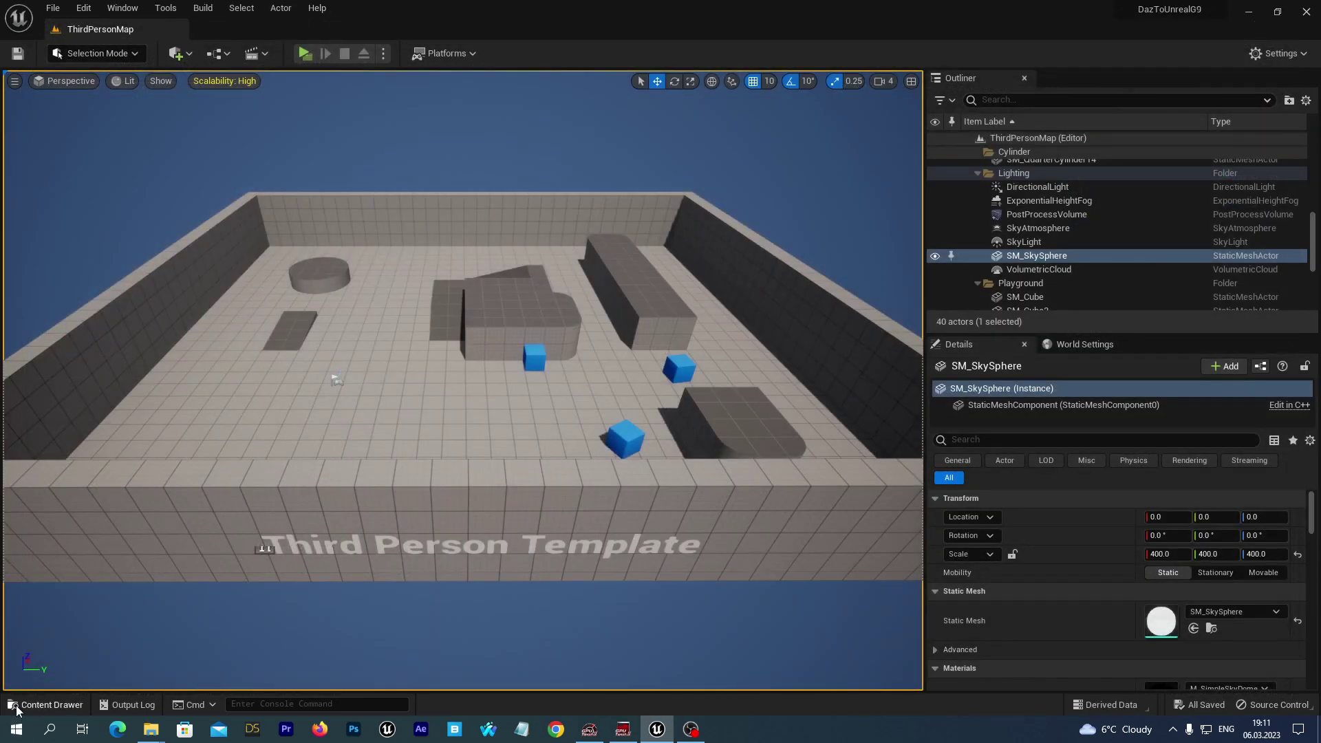
Open BP_DazCharacter and set the Anim Class of its DazSkeletalMesh component to DazG9_AnimBP.
{"action": "left_click", "coordinate": [44, 705]}
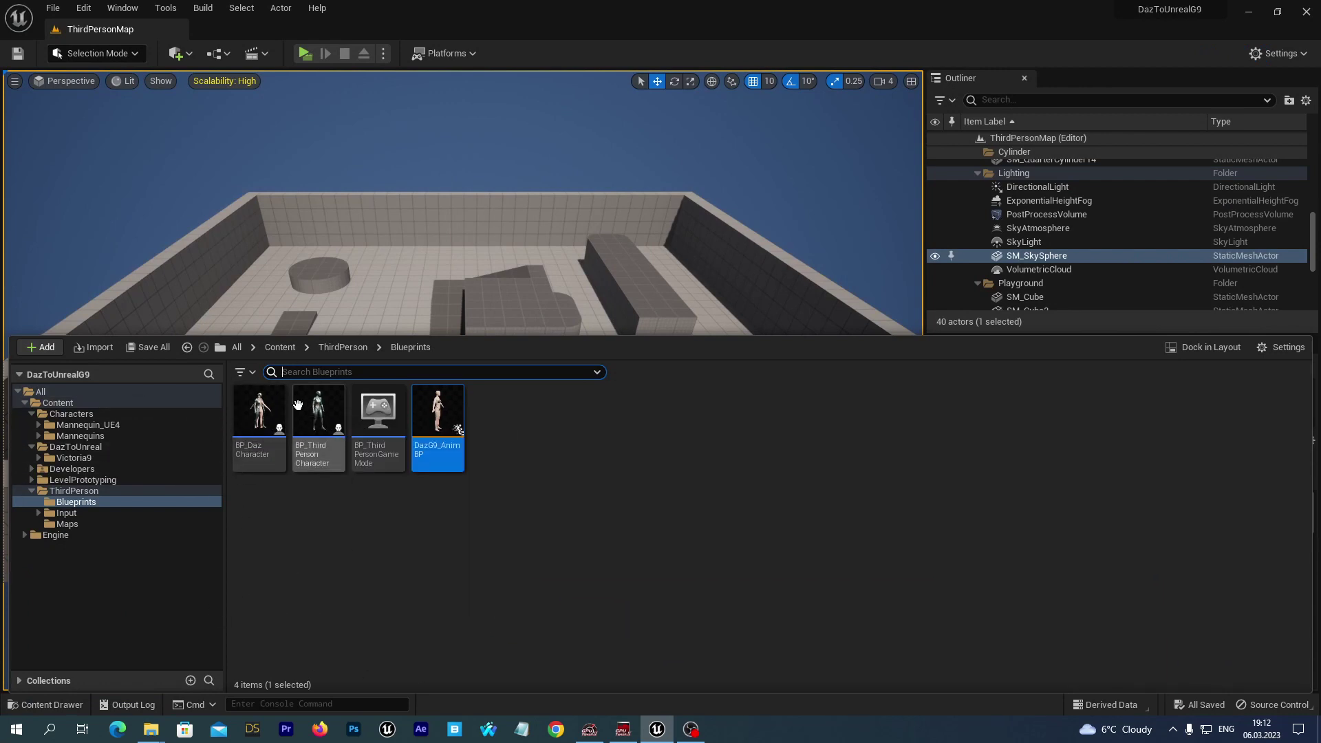
{"action": "left_click", "coordinate": [265, 418]}
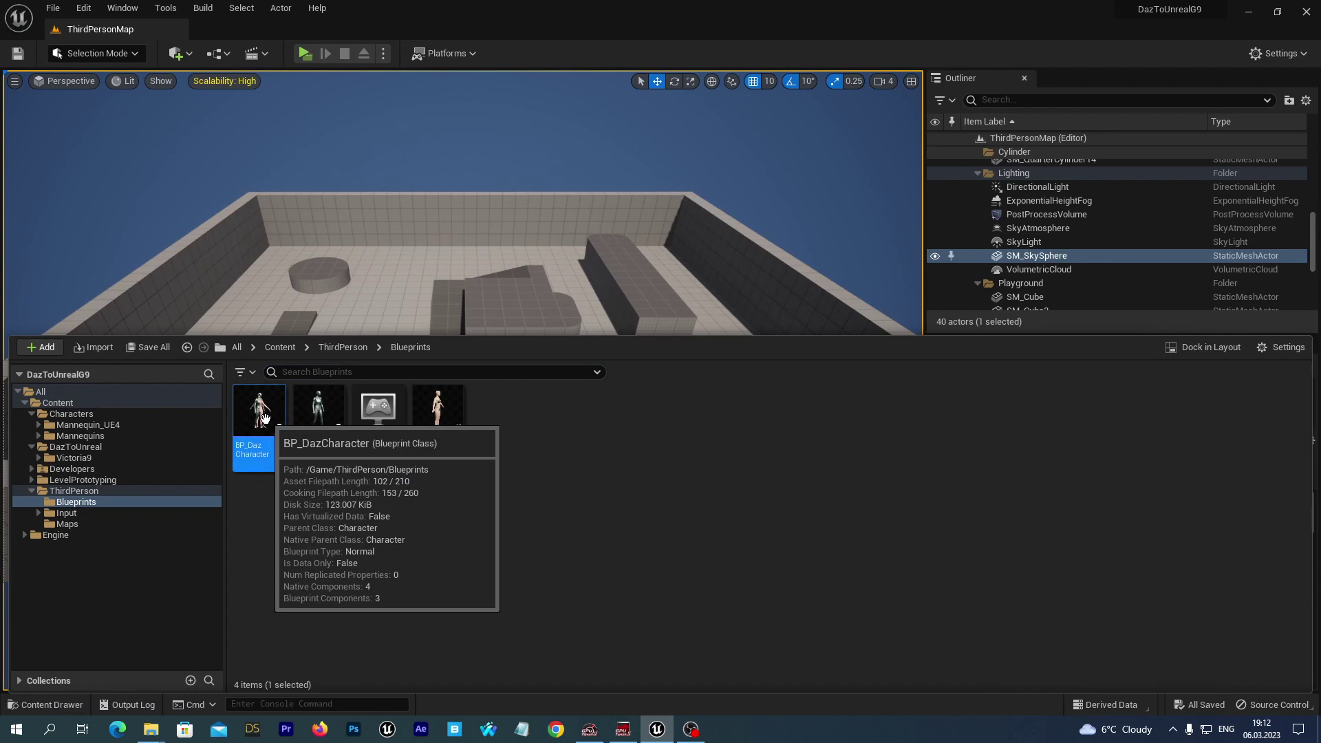
{"action": "double_click", "coordinate": [265, 418]}
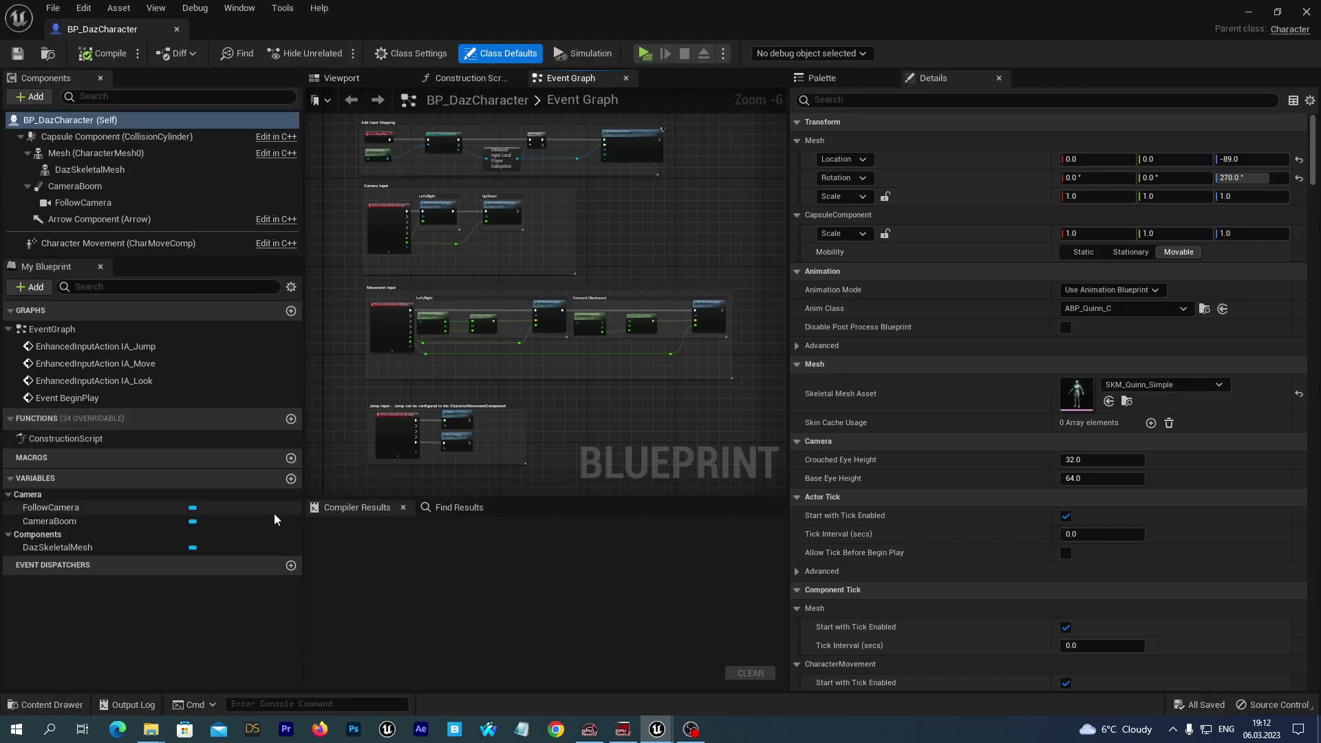
{"action": "left_click", "coordinate": [338, 80]}
{"action": "right_click_drag", "start_coordinate": [575, 412], "coordinate": [590, 388]}
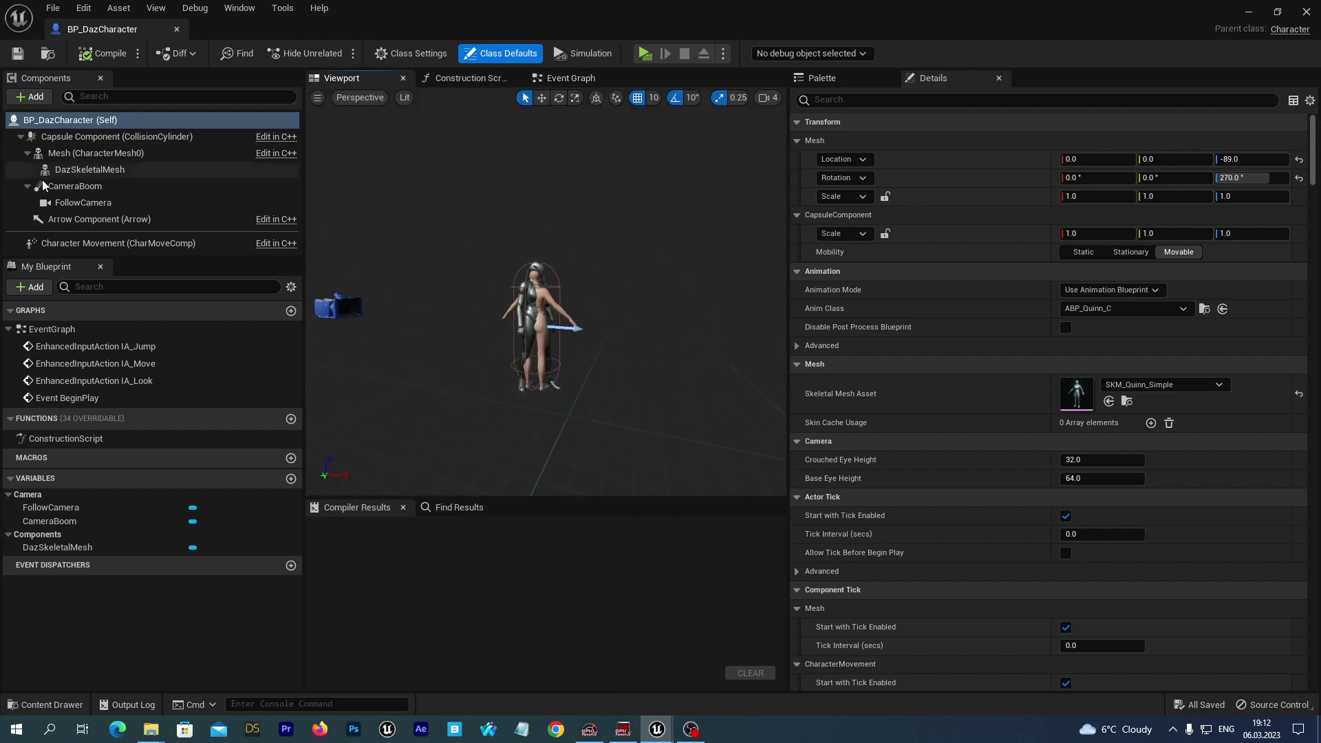
{"action": "left_click", "coordinate": [93, 171]}
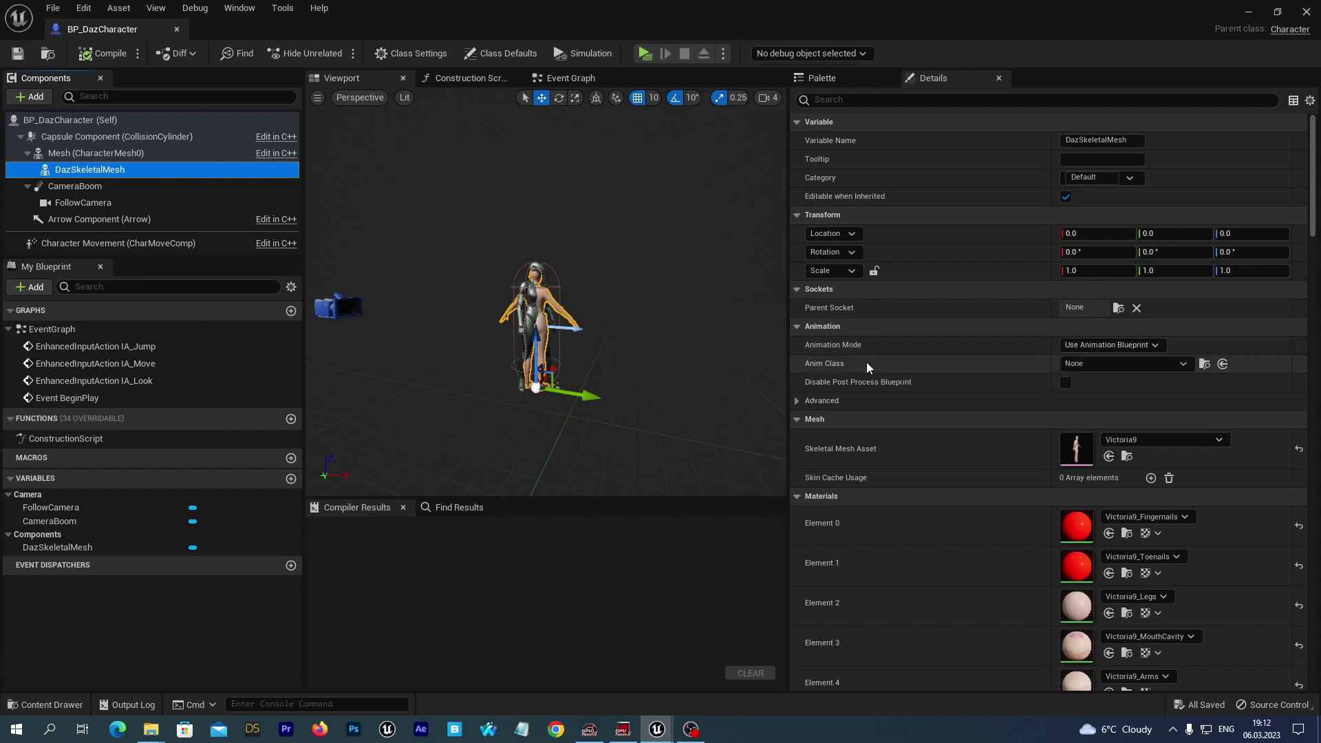
{"action": "left_click", "coordinate": [1156, 348]}
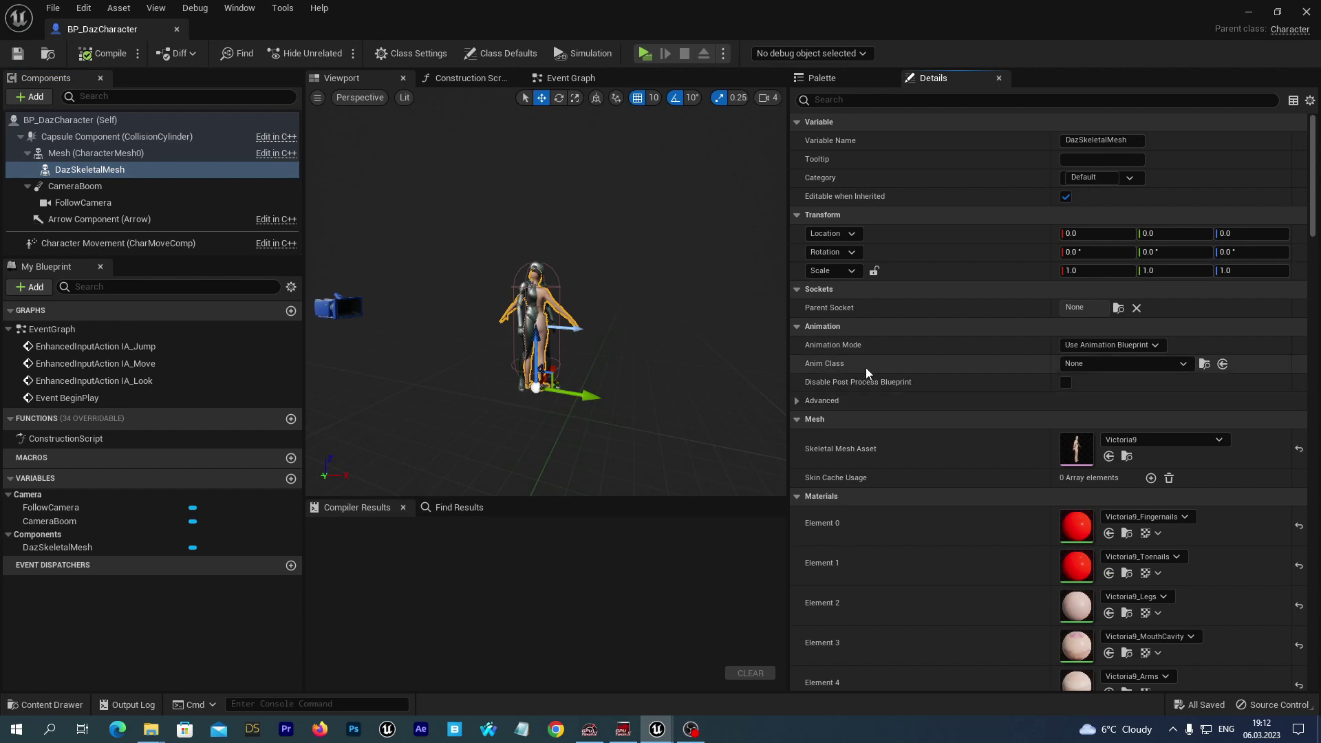
{"action": "left_click", "coordinate": [1189, 364]}
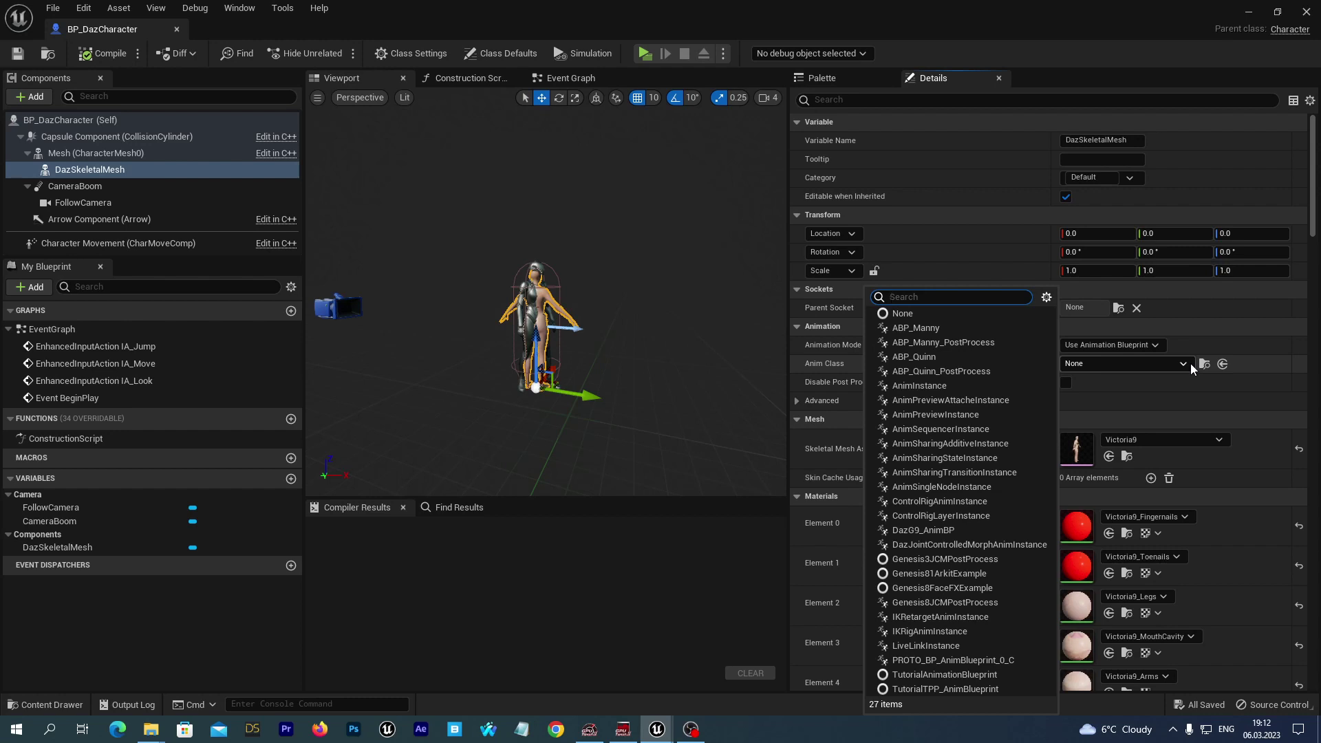
{"action": "type", "text": "dazg"}
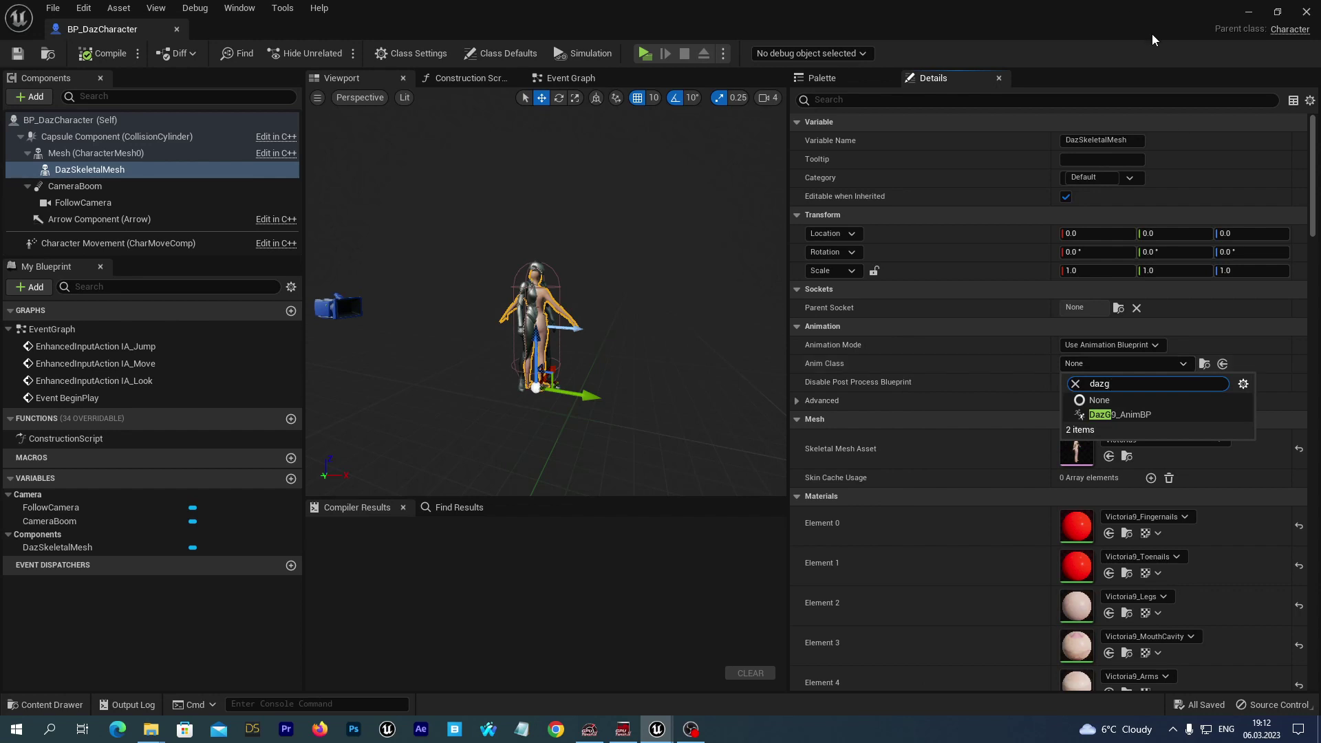
{"action": "left_click", "coordinate": [1130, 414]}
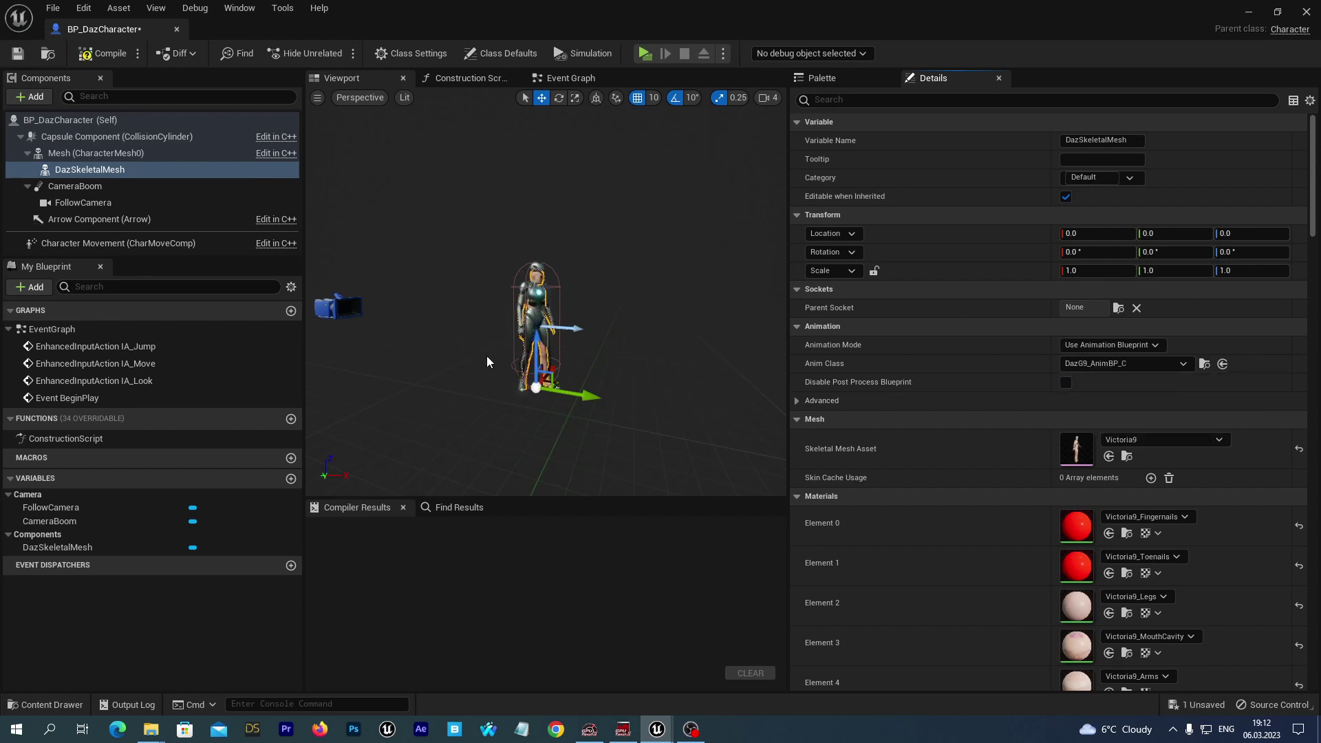
Turn off Visible for the parent Mesh (CharacterMesh0) component so only the Daz character is displayed.
{"action": "key", "text": "f"}
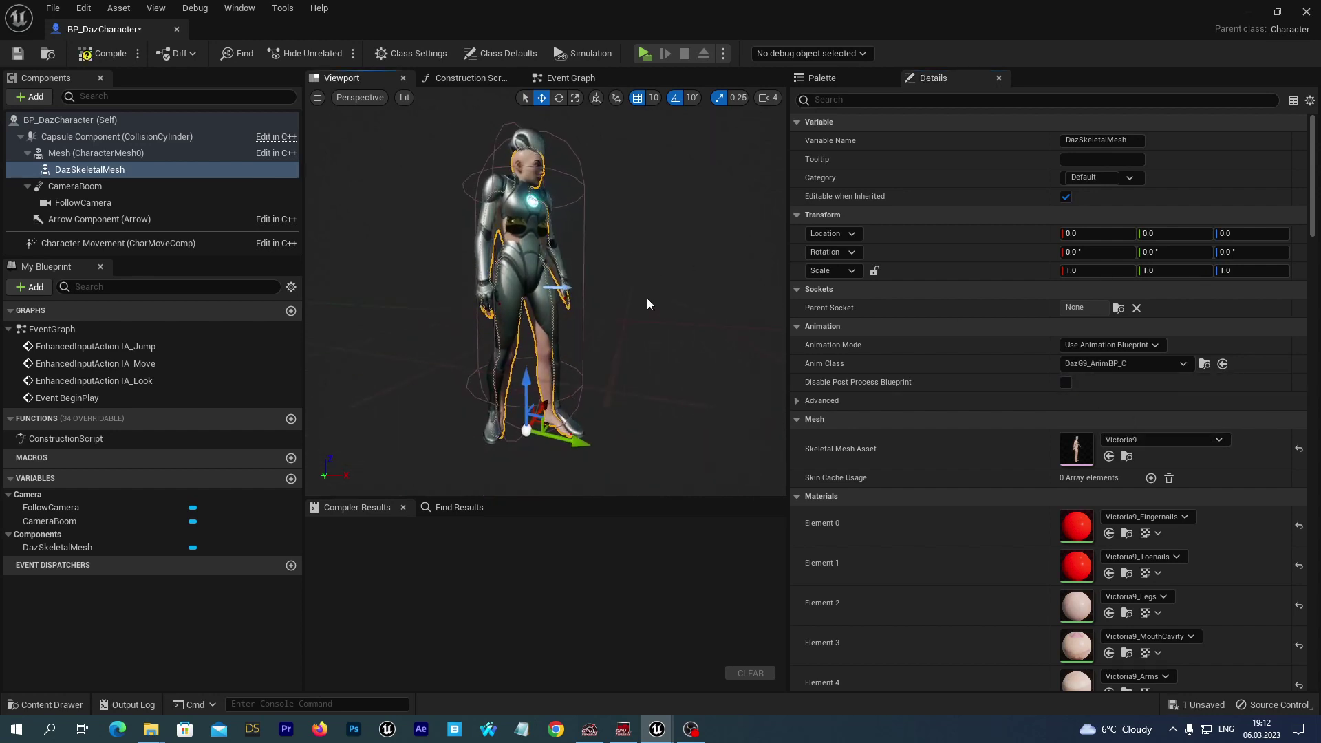
{"action": "left_click_drag", "start_coordinate": [624, 224], "coordinate": [688, 227]}
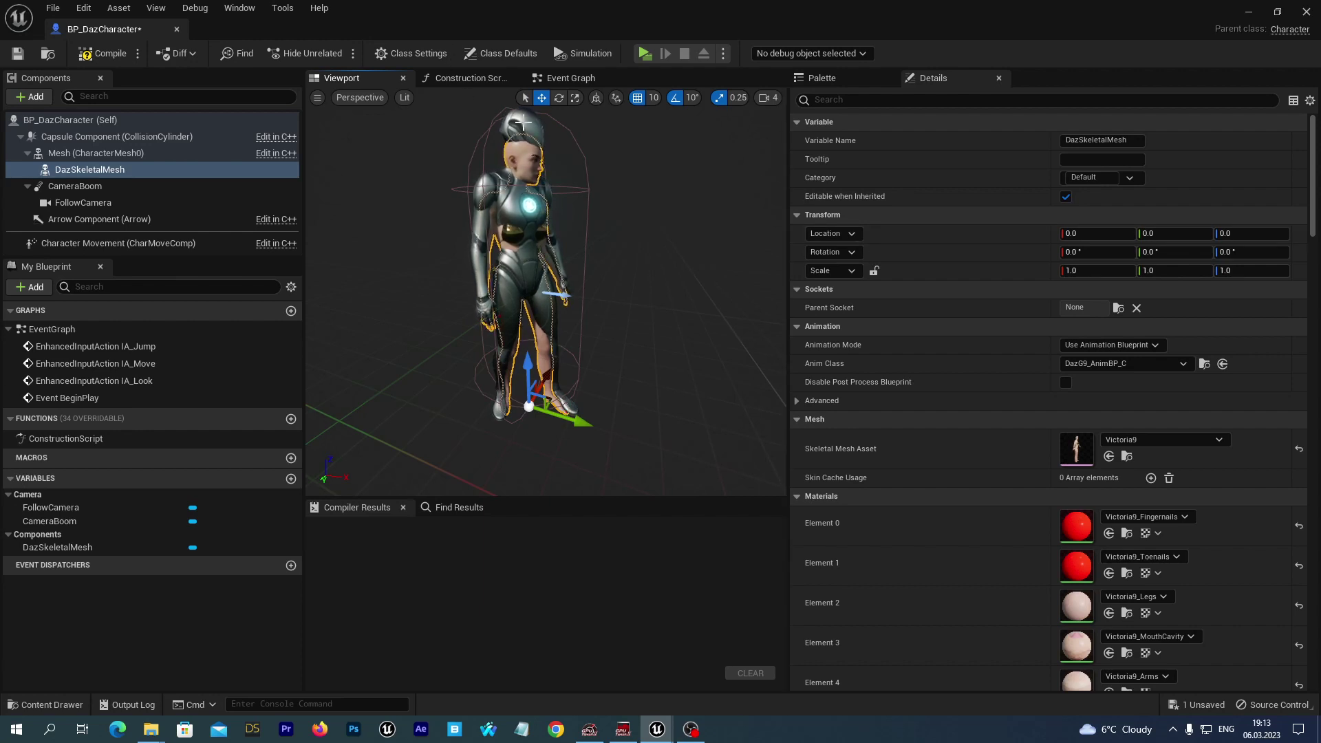
{"action": "left_click", "coordinate": [80, 153]}
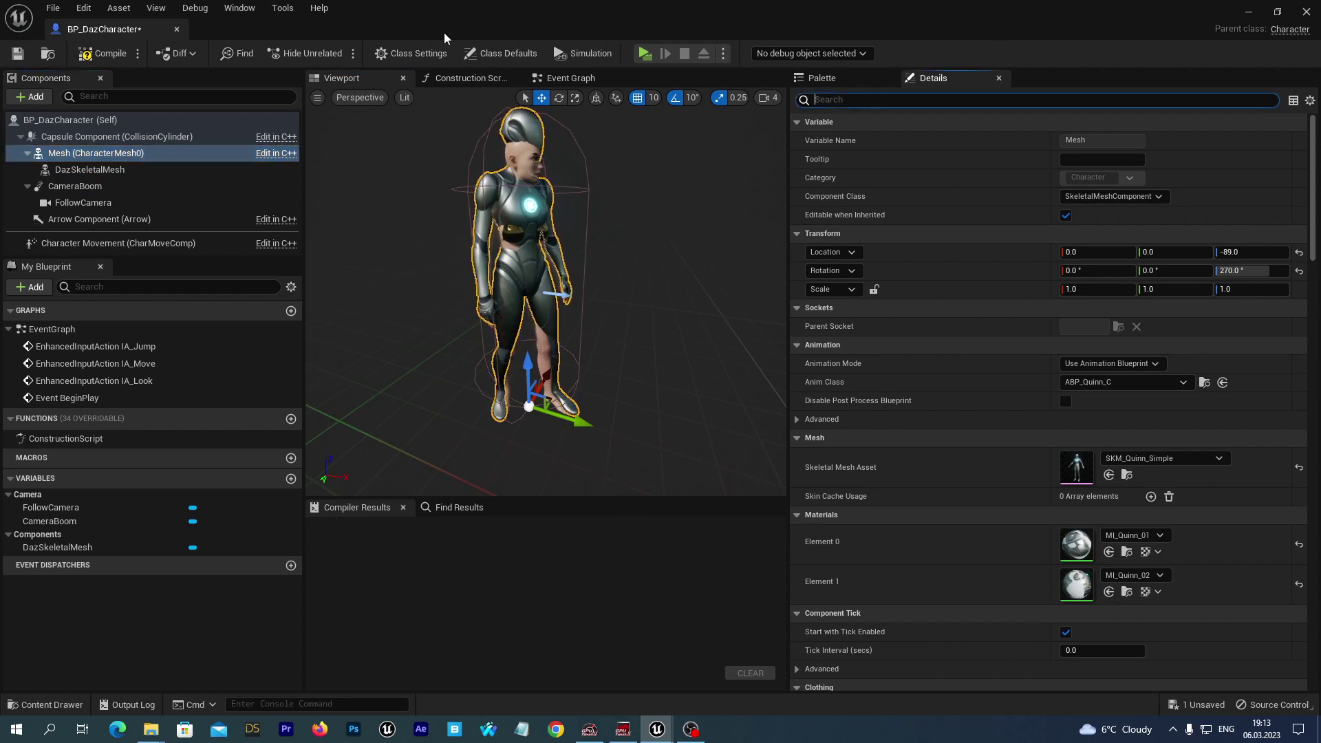
{"action": "type", "text": "visd"}
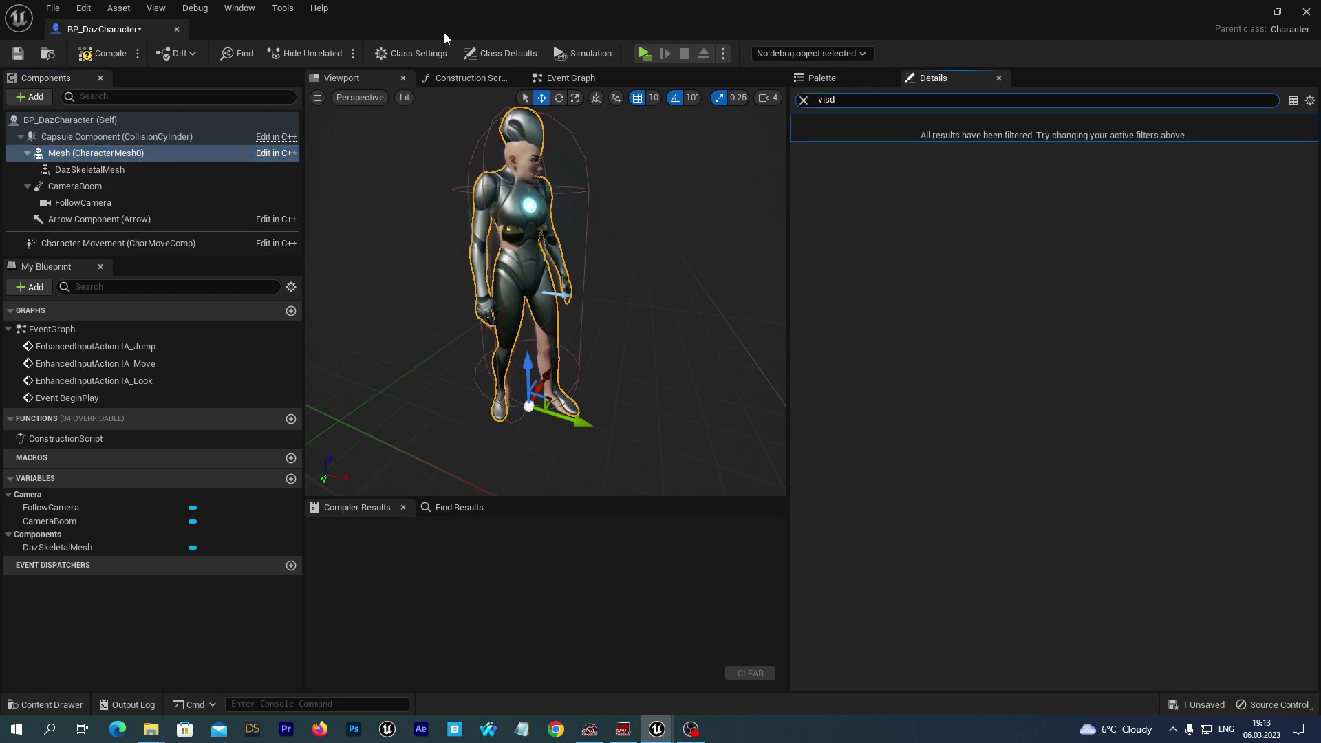
{"action": "key", "text": "BackSpace"}
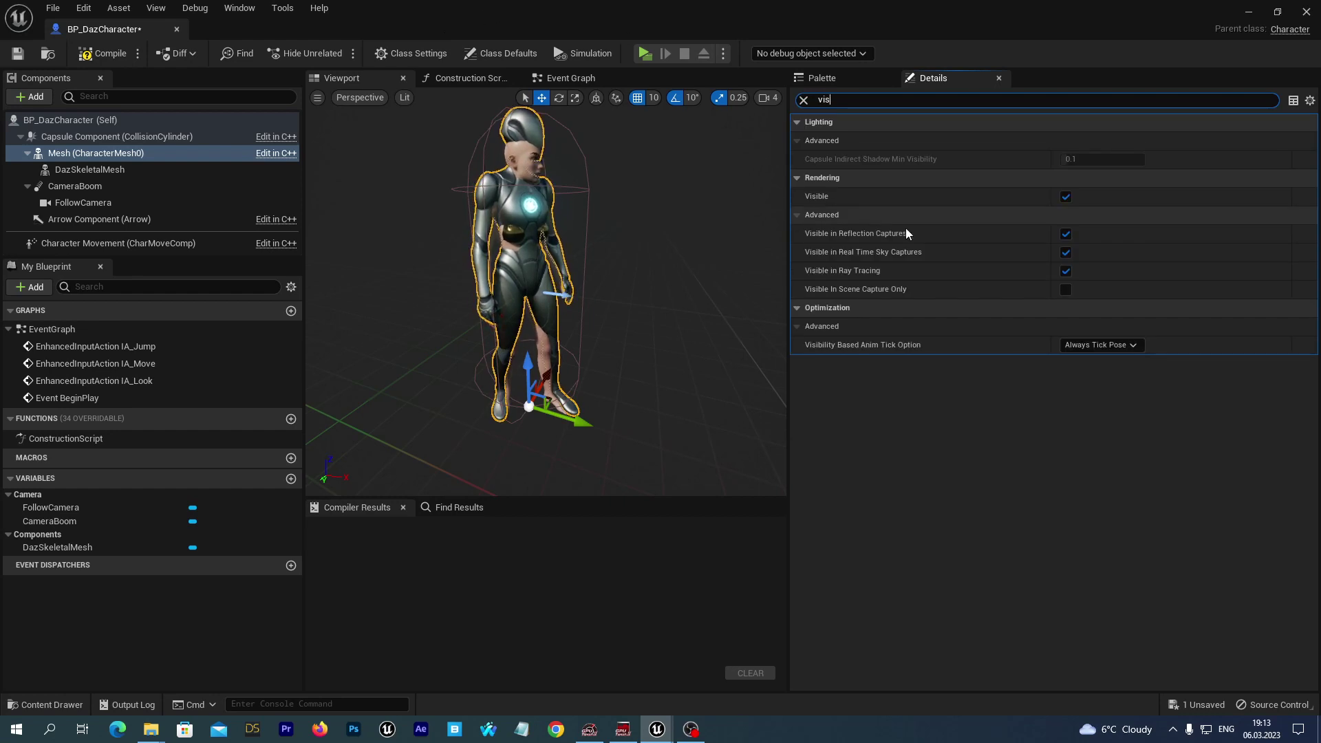
{"action": "left_click", "coordinate": [1066, 198]}
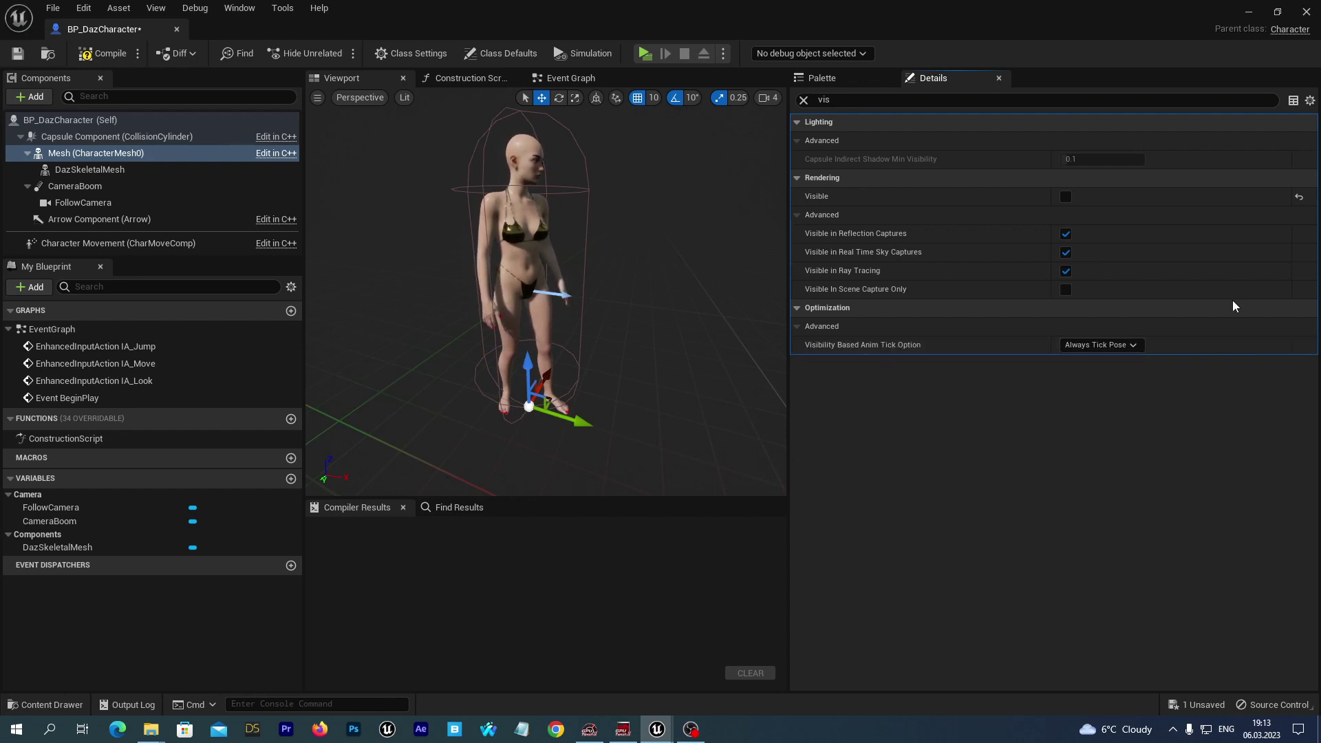
Set the Mesh component's Visibility Based Anim Tick Option to Always Tick Pose and Refresh Bones, then compile and save the blueprint.
{"action": "left_click", "coordinate": [1138, 345]}
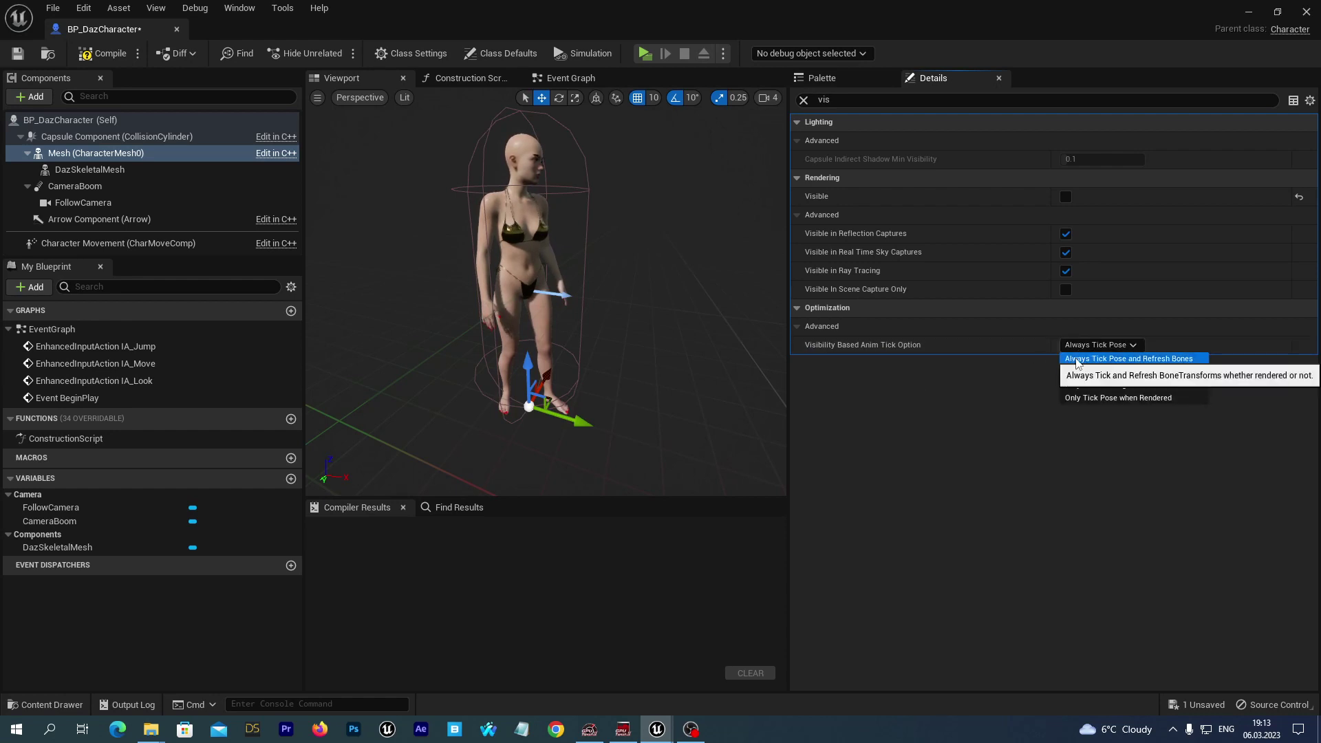
{"action": "left_click", "coordinate": [1128, 359]}
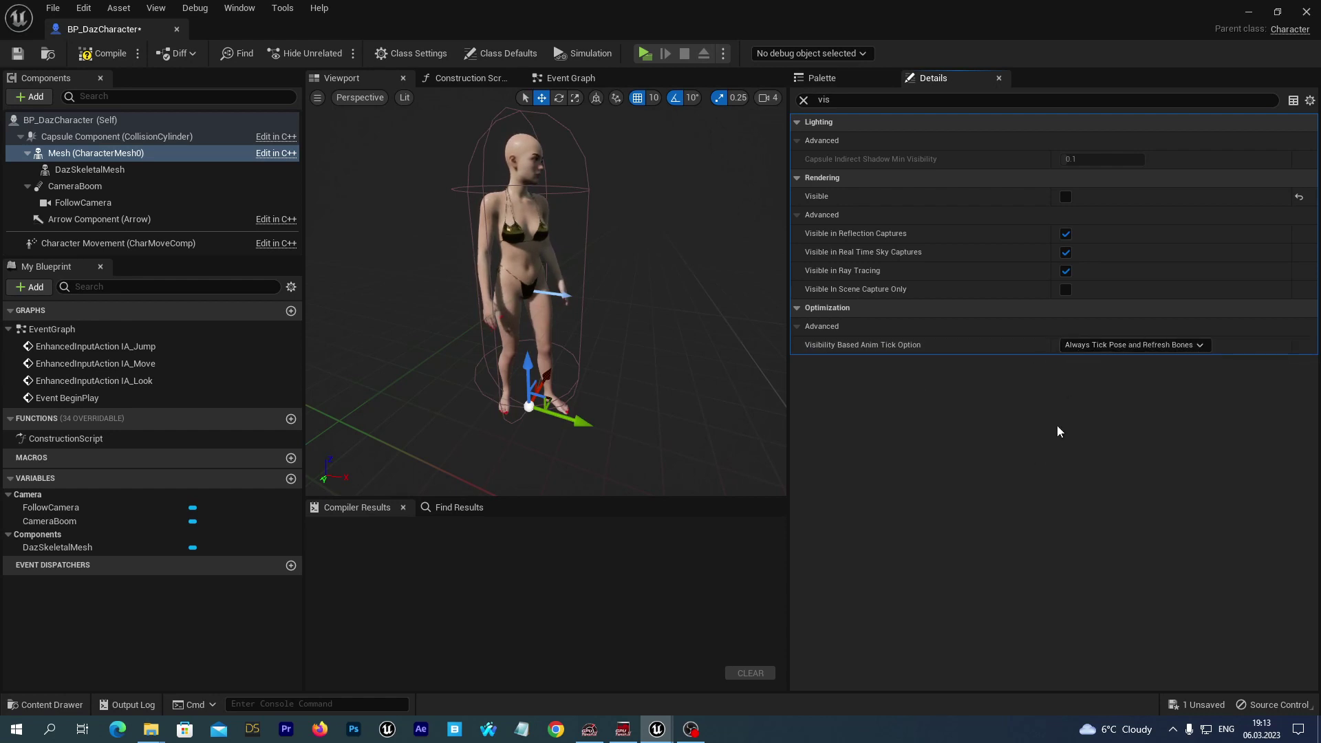
{"action": "left_click", "coordinate": [103, 53]}
{"action": "left_click", "coordinate": [17, 53]}
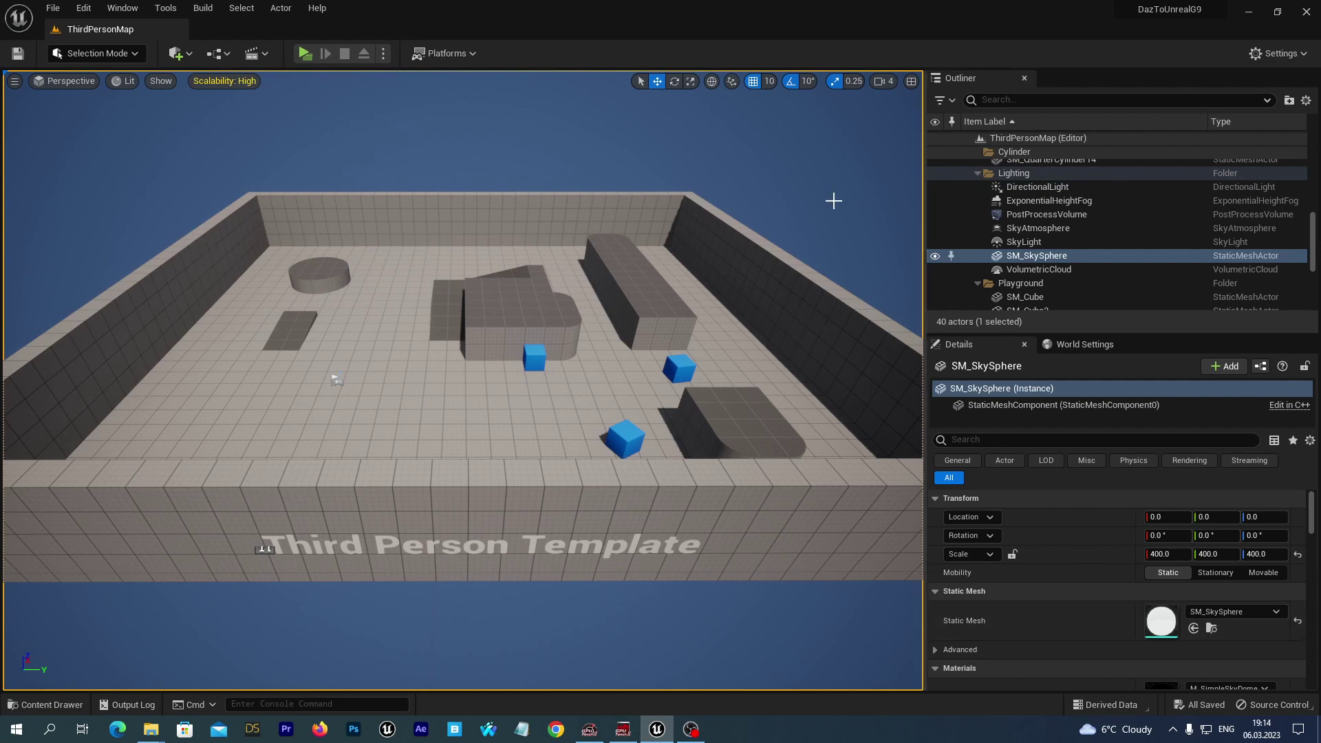
In the level's World Settings, set the selected game mode's Default Pawn Class to BP_DazCharacter.
{"action": "left_click", "coordinate": [1076, 345]}
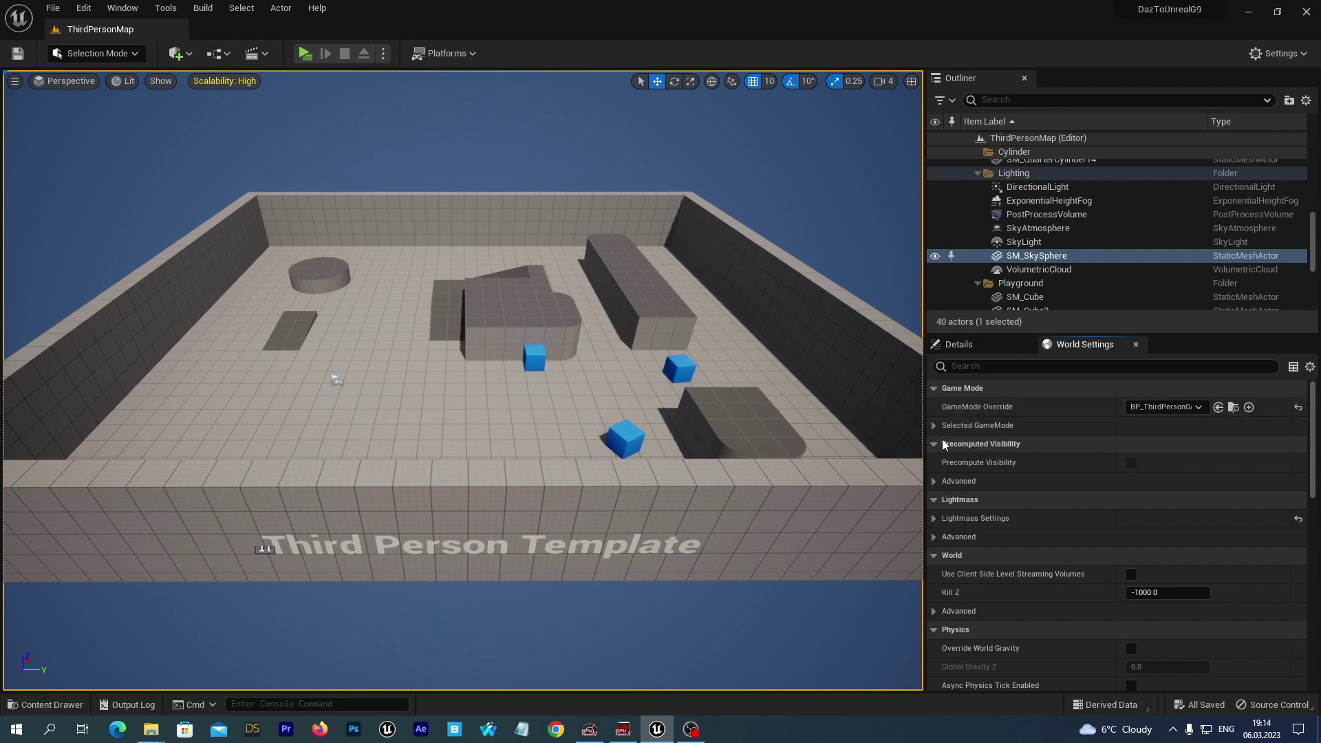
{"action": "left_click", "coordinate": [933, 426]}
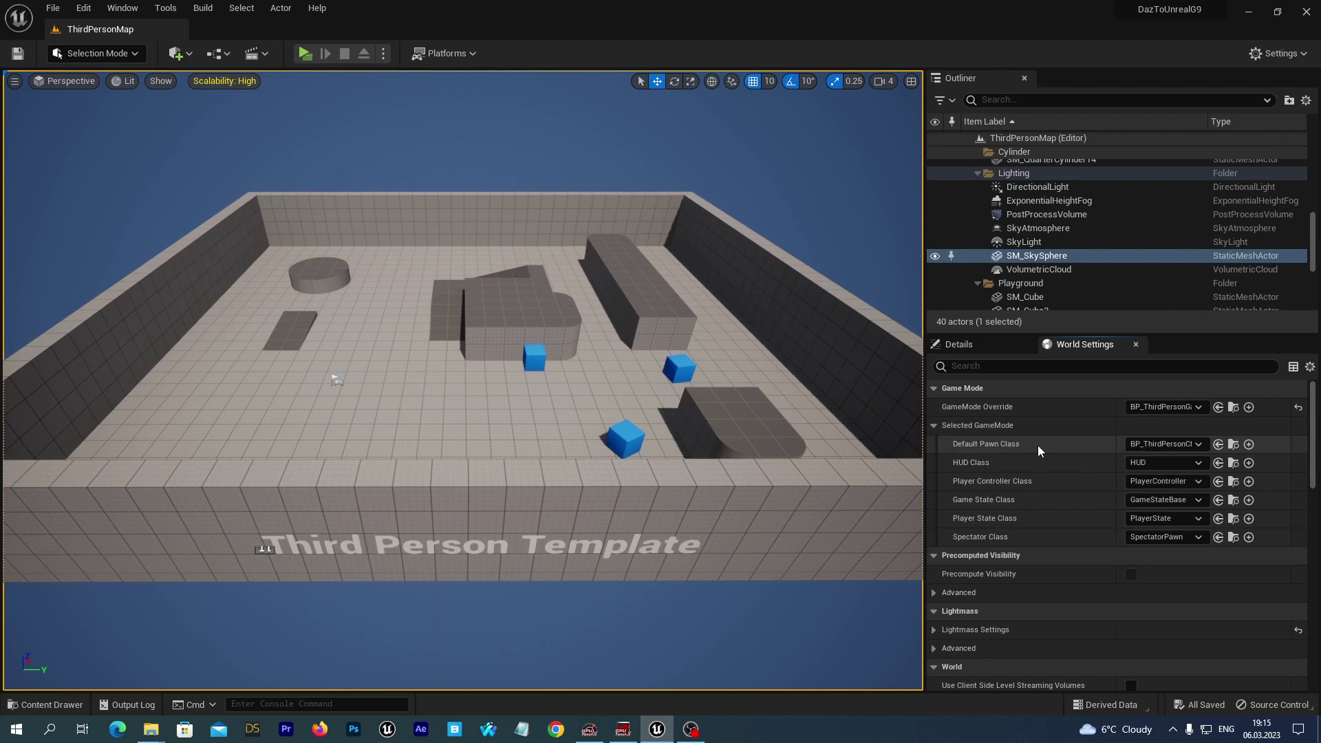
{"action": "left_click", "coordinate": [1199, 444]}
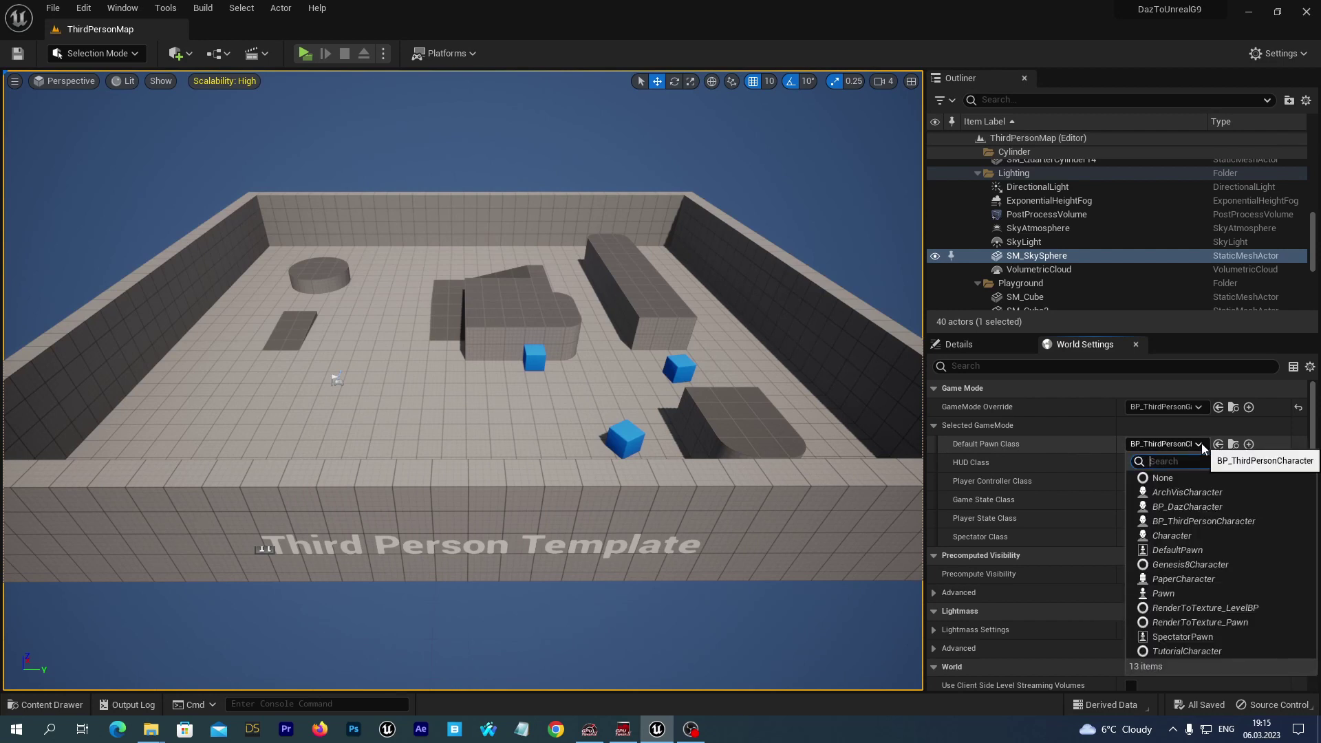
{"action": "left_click", "coordinate": [1175, 507]}
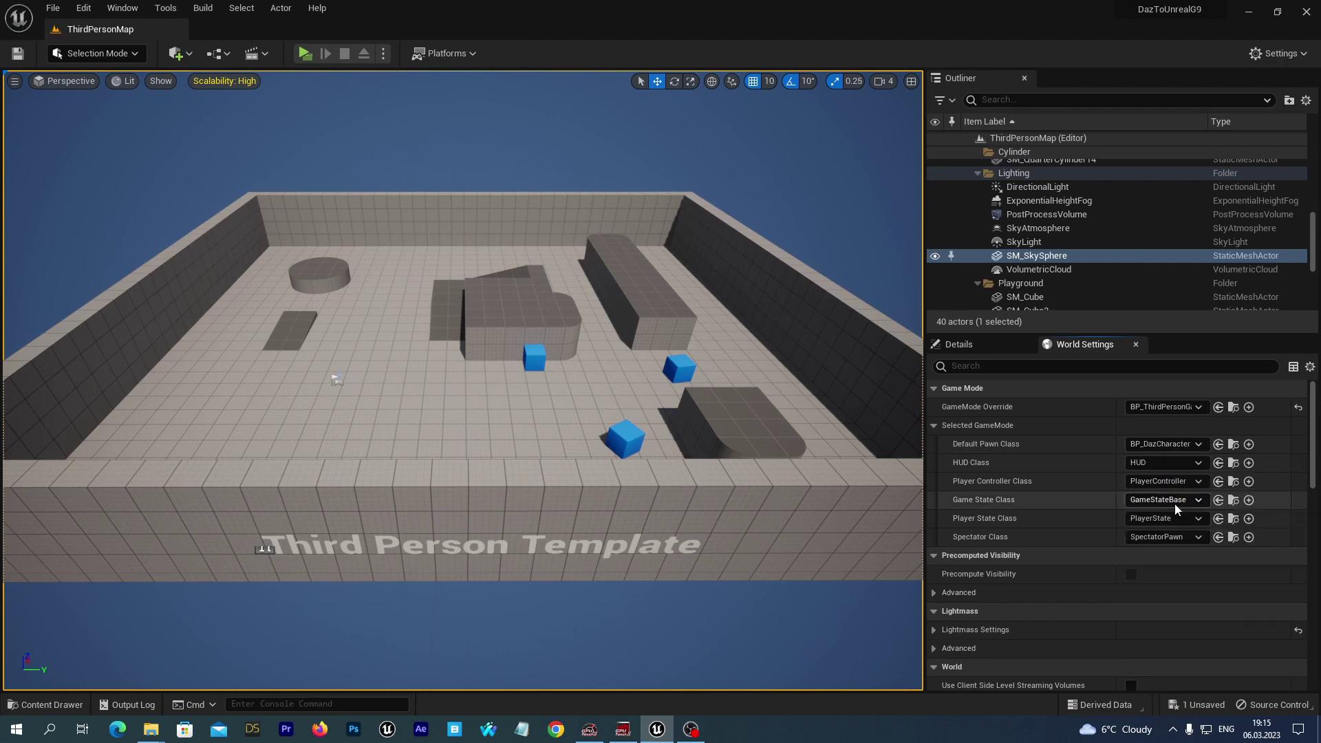
Play the level and run the Daz character around the map to check the retargeted animations.
{"action": "left_click", "coordinate": [303, 55]}
{"action": "key", "text": "w"}
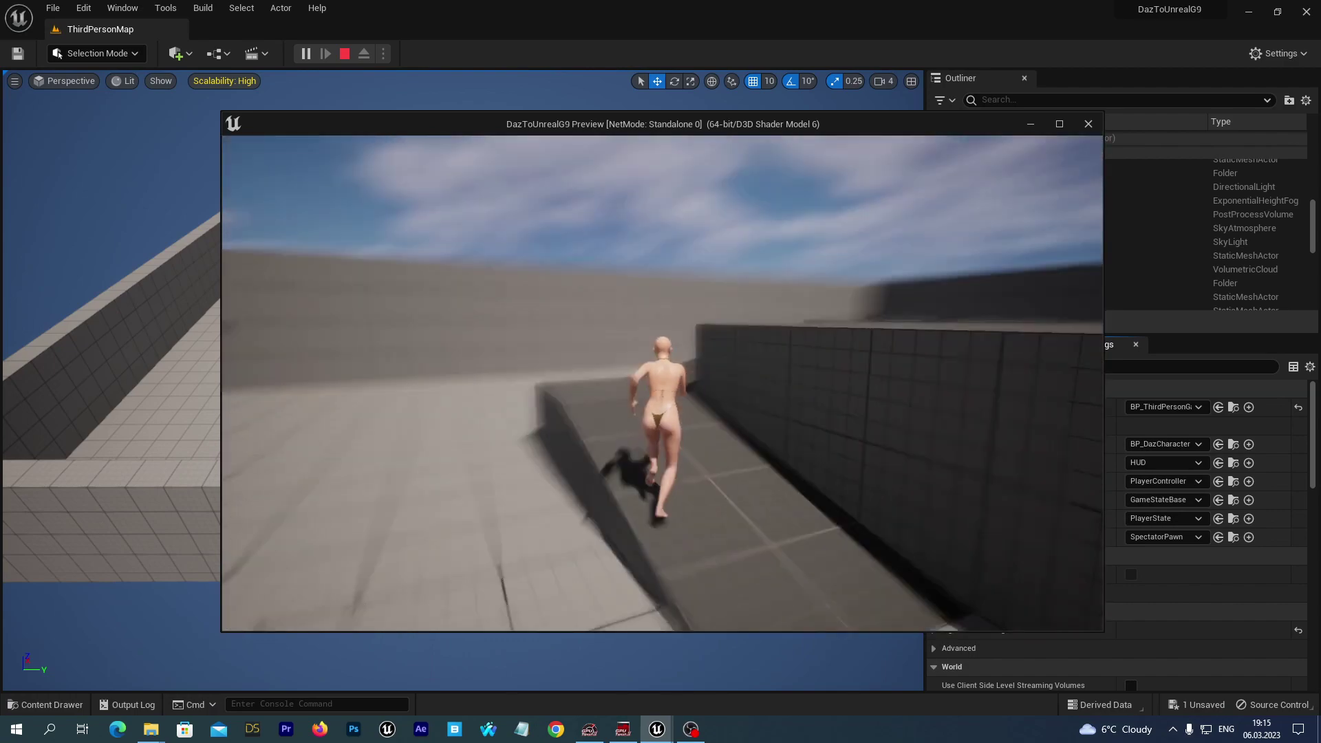
{"action": "key", "text": "w"}
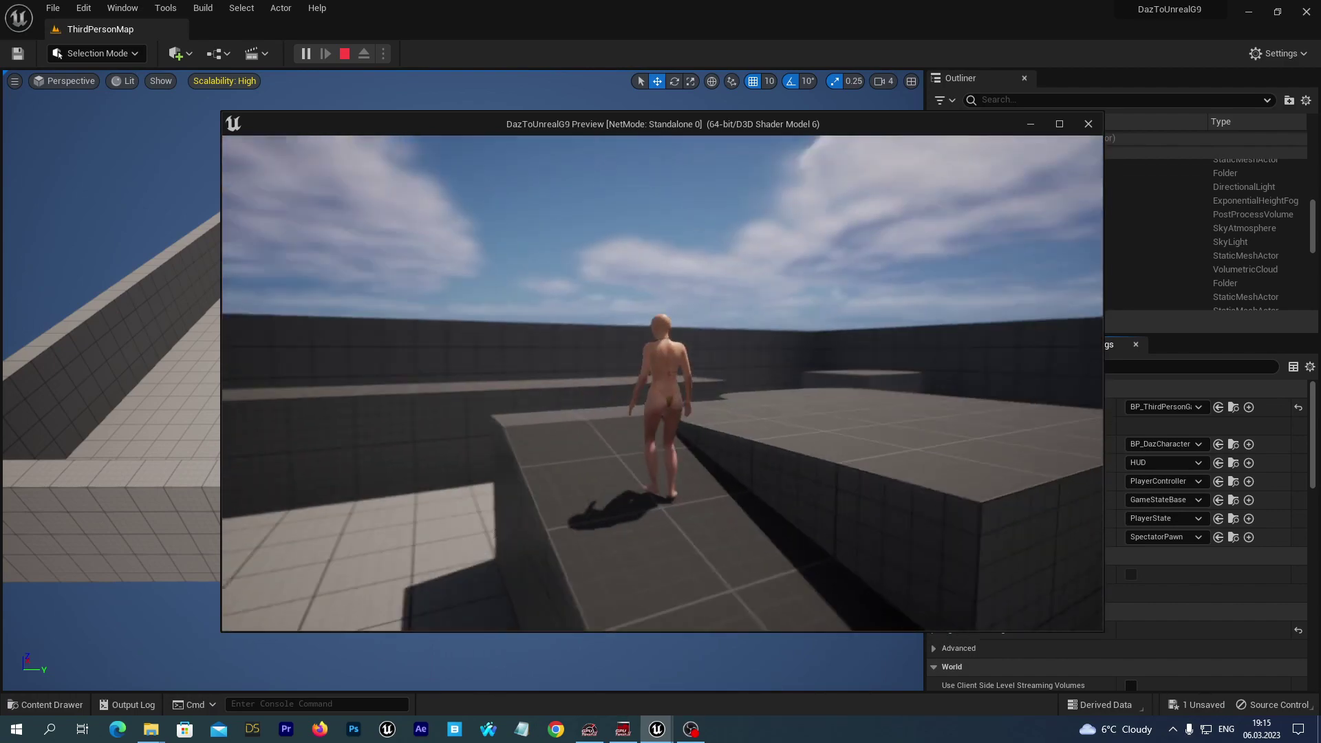
{"action": "key", "text": "w"}
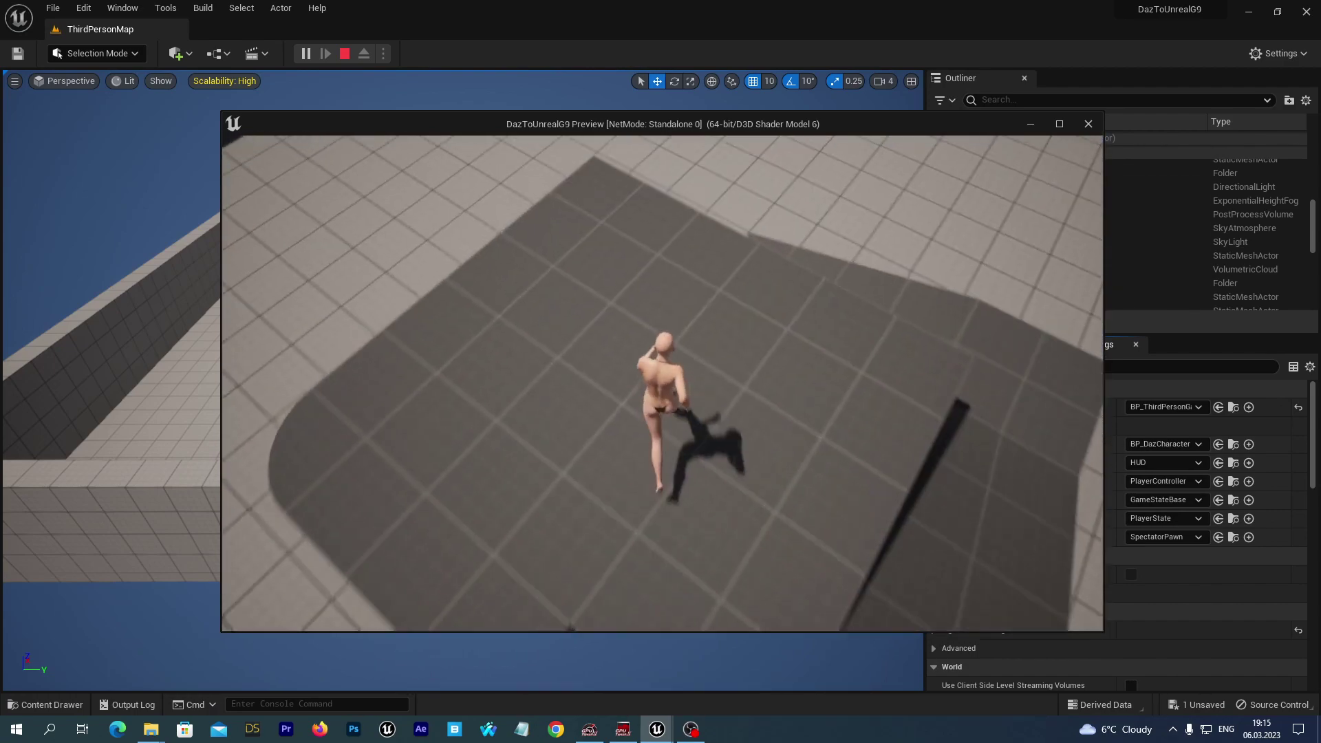
{"action": "key", "text": "w"}
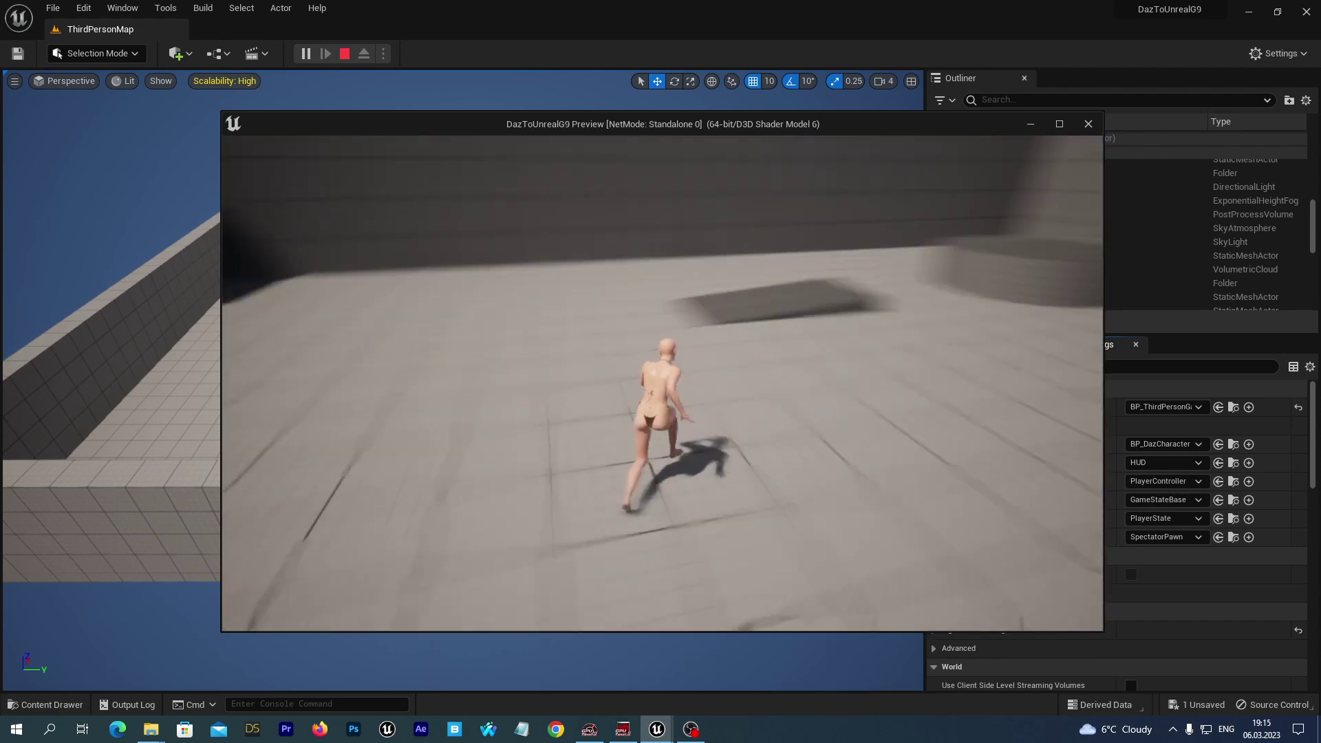
{"action": "key", "text": "w"}
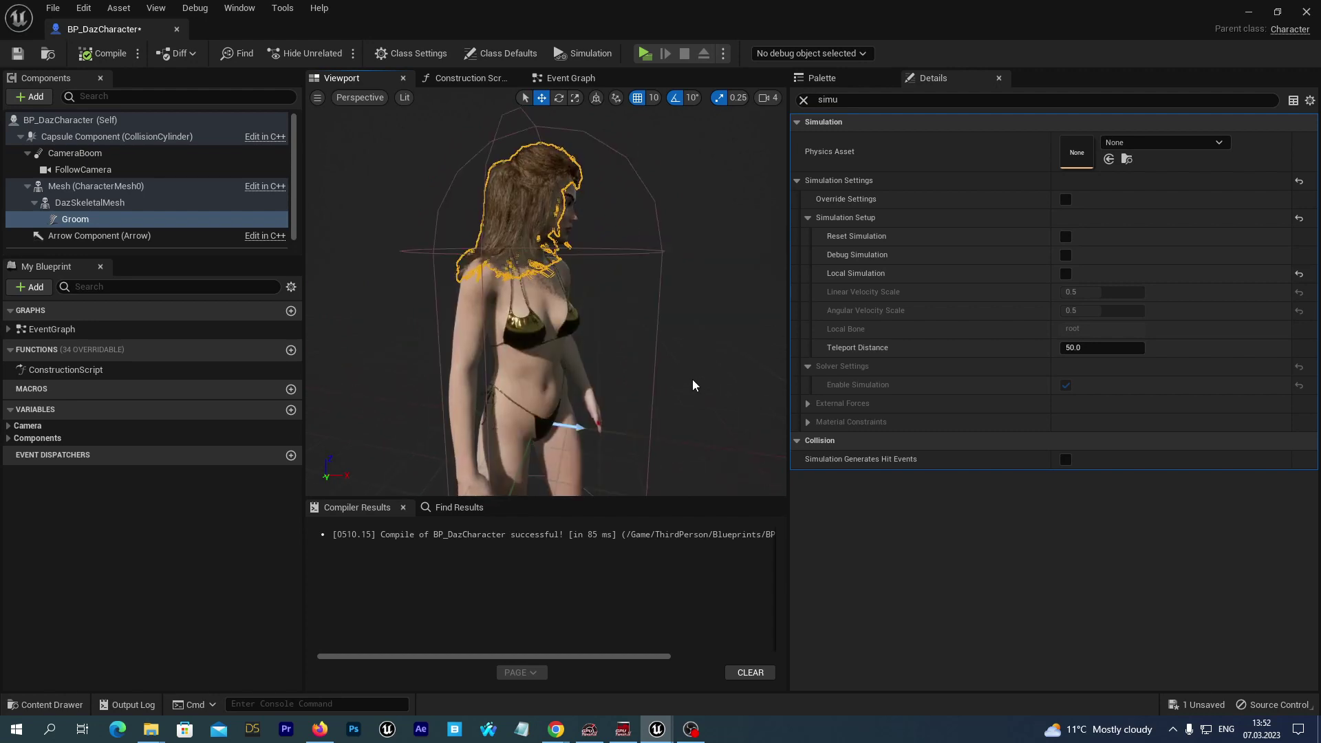
Examine the character's groom hair from the front, and play-test its movement while running and jumping before ending the preview.
{"action": "left_click_drag", "start_coordinate": [692, 375], "coordinate": [564, 375], "text": "alt"}
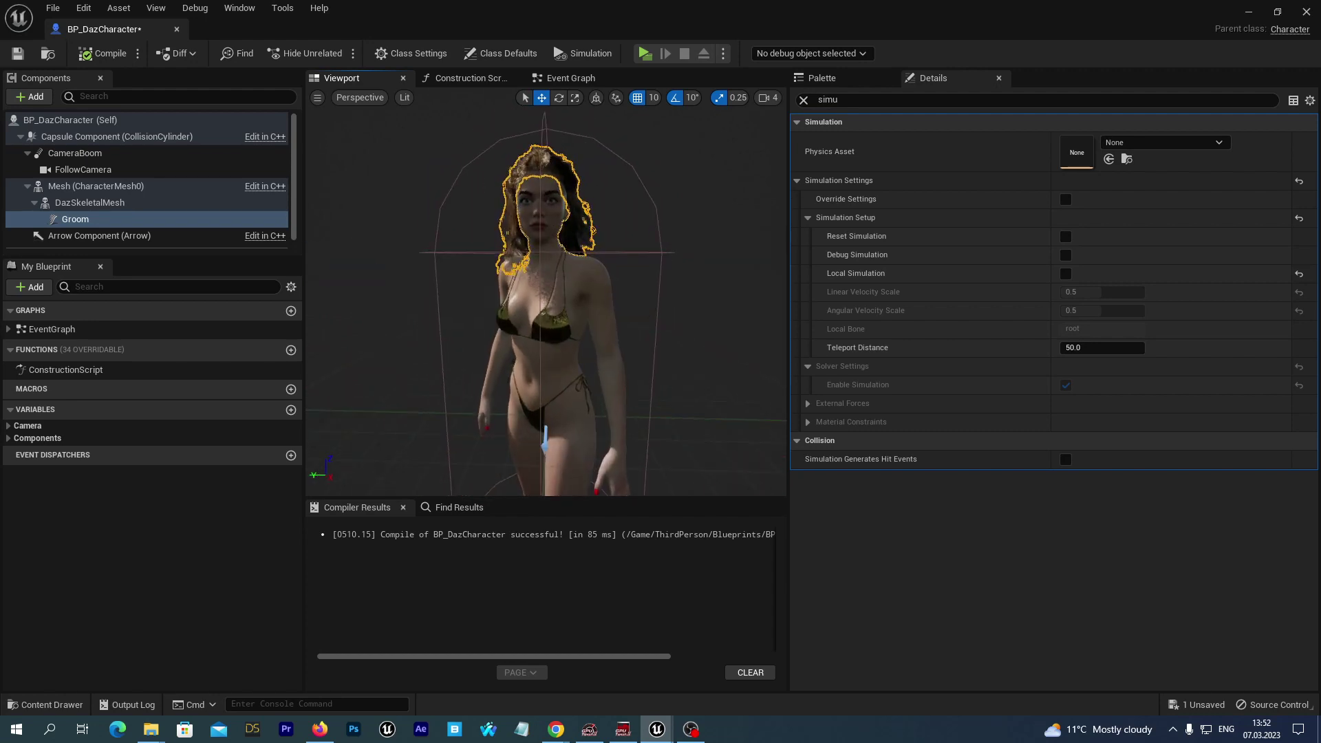
{"action": "left_click_drag", "start_coordinate": [693, 375], "coordinate": [660, 372], "text": "alt"}
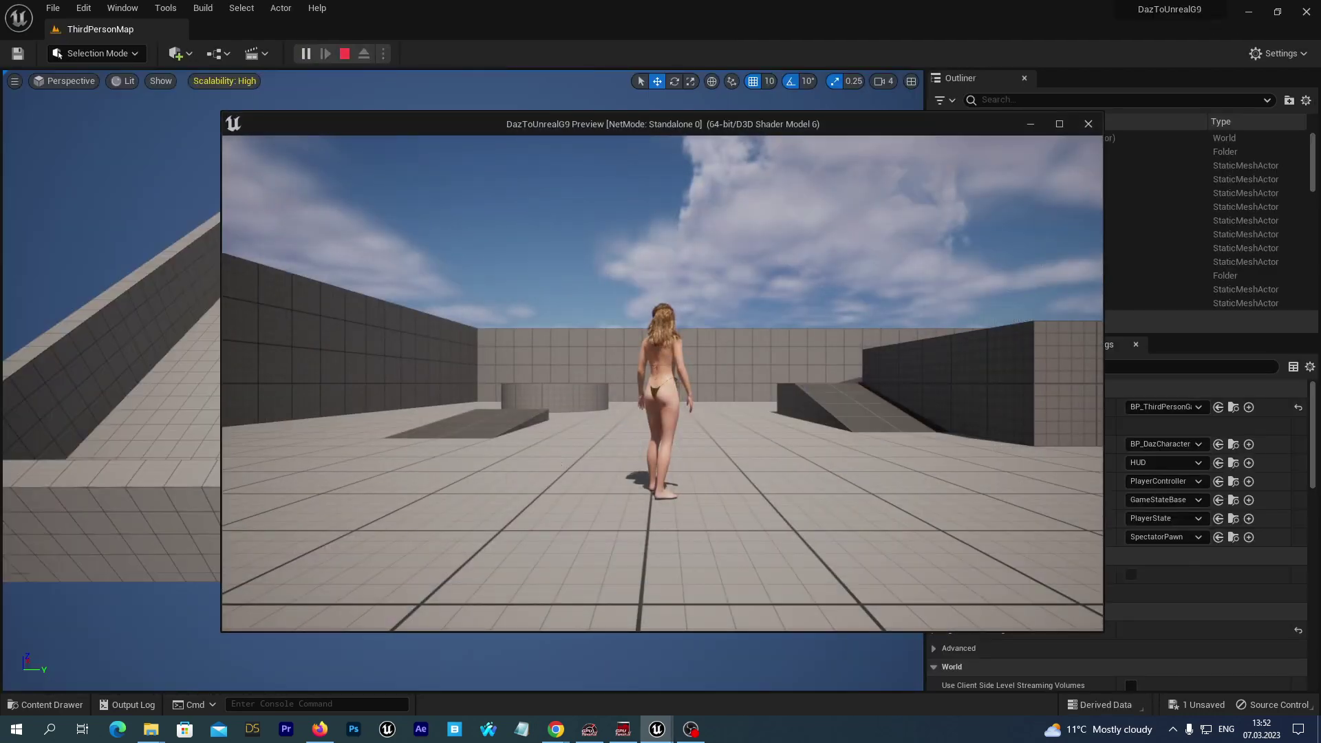
{"action": "key", "text": "w"}
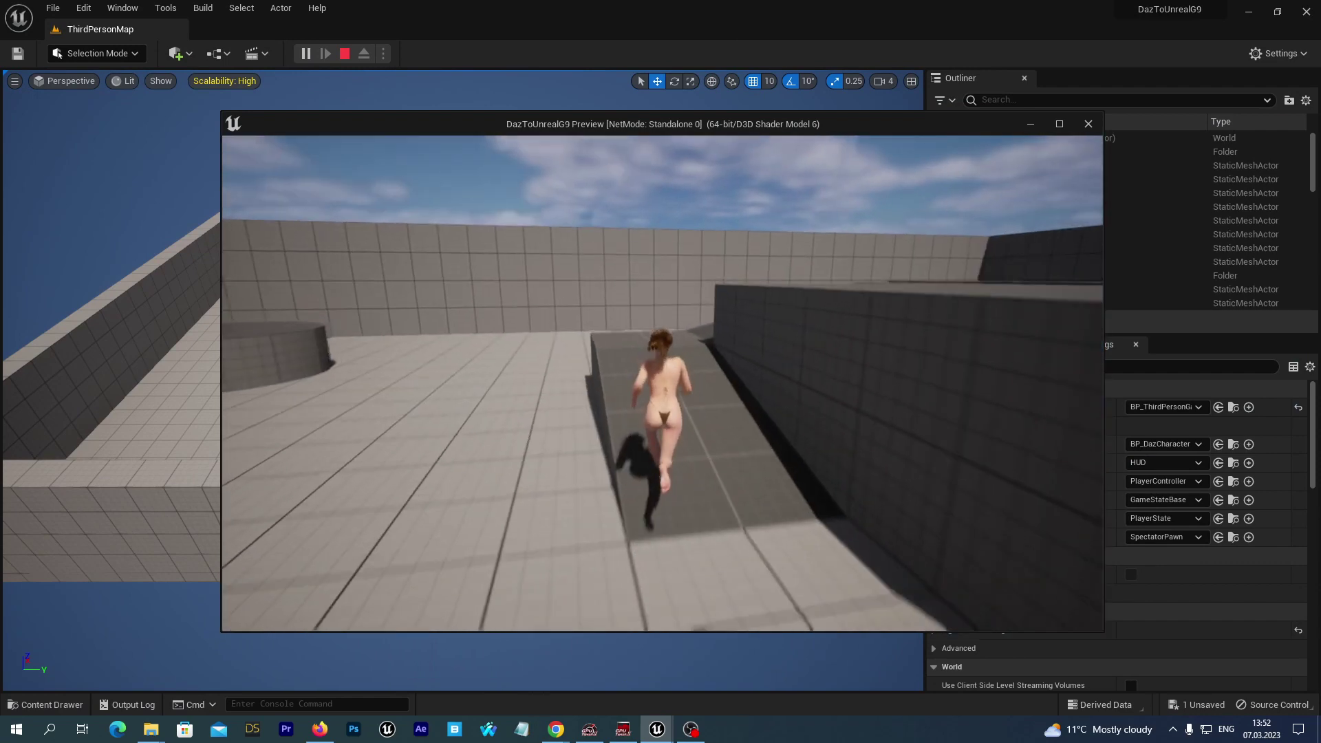
{"action": "key", "text": "space"}
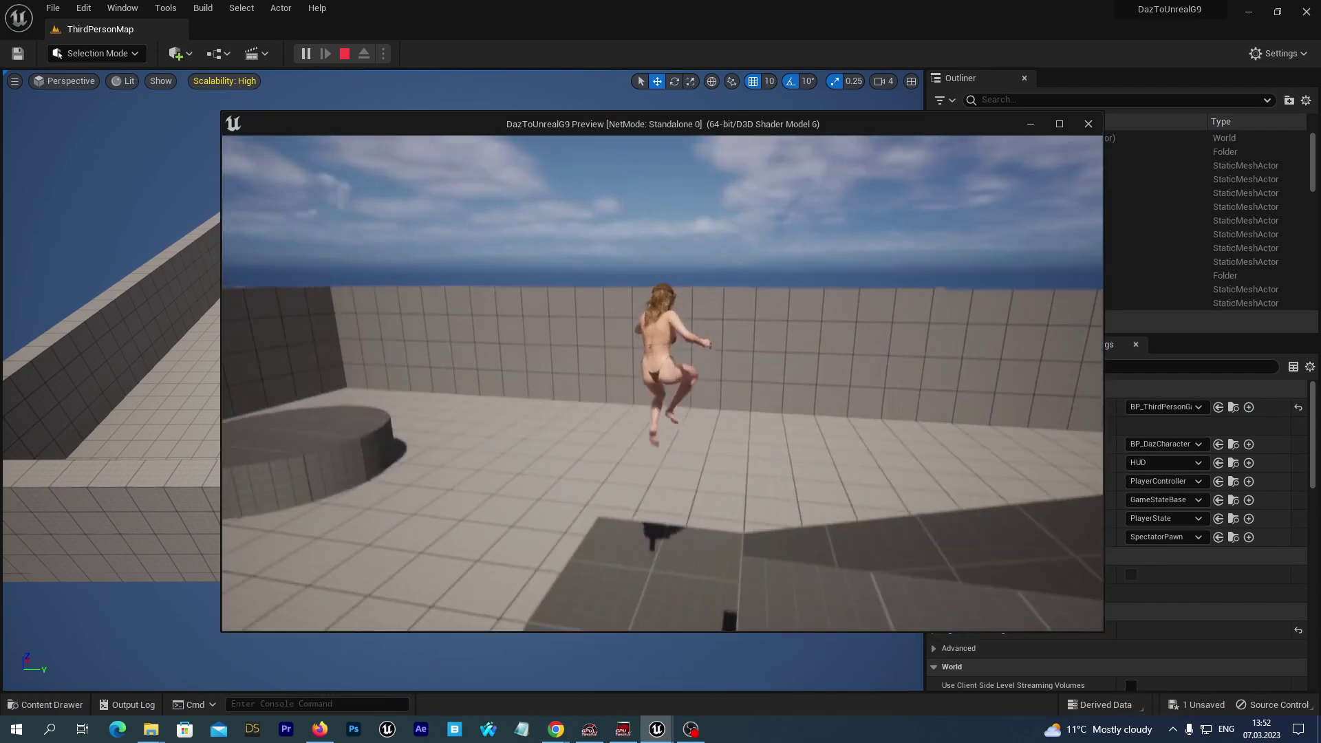
{"action": "key", "text": "space"}
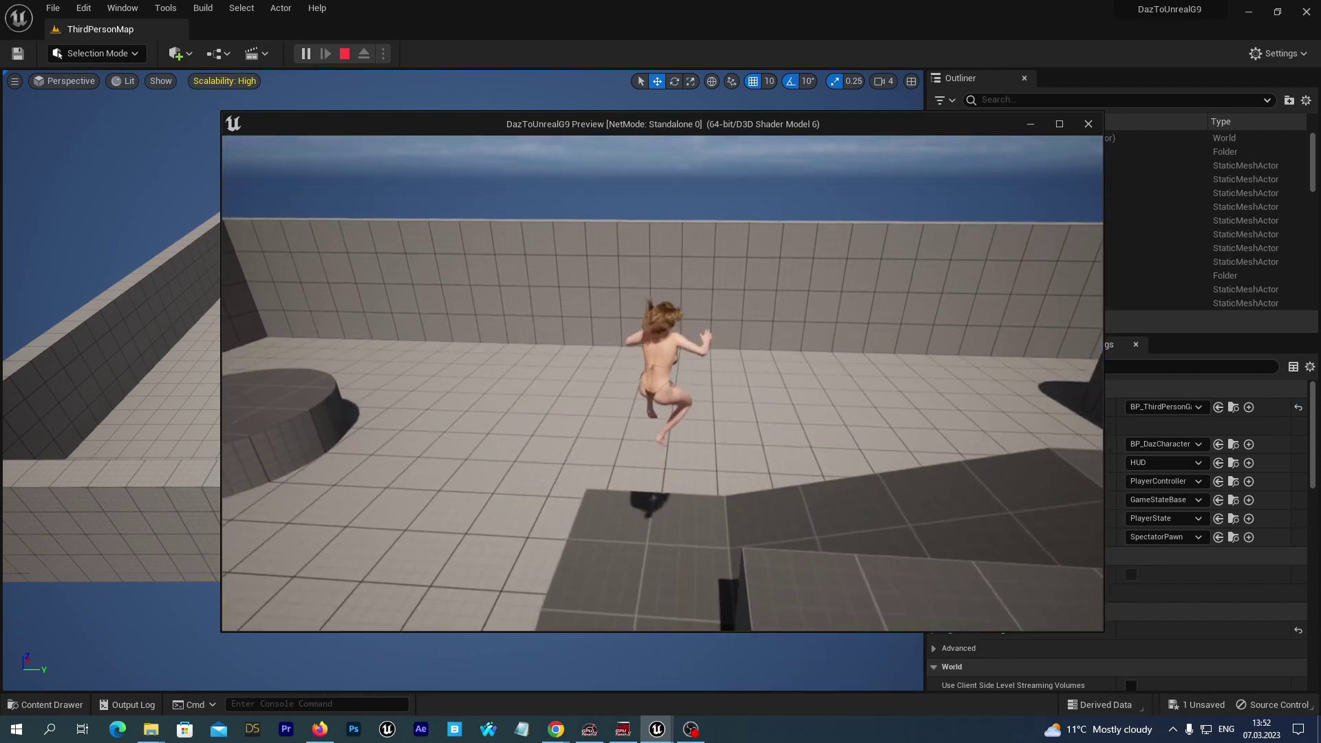
{"action": "key", "text": "Escape"}
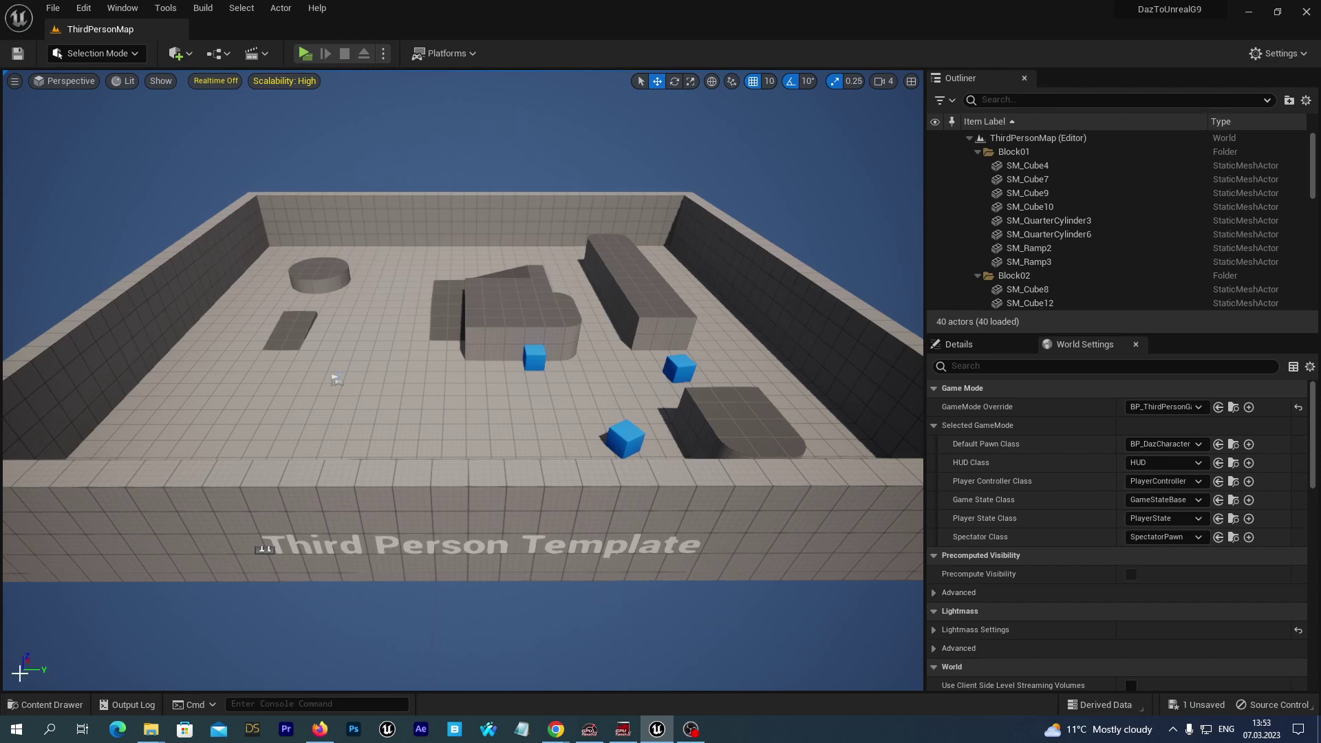
Open the BP_DazCharacter blueprint from the ThirdPerson Blueprints folder.
{"action": "left_click", "coordinate": [44, 704]}
{"action": "double_click", "coordinate": [258, 413]}
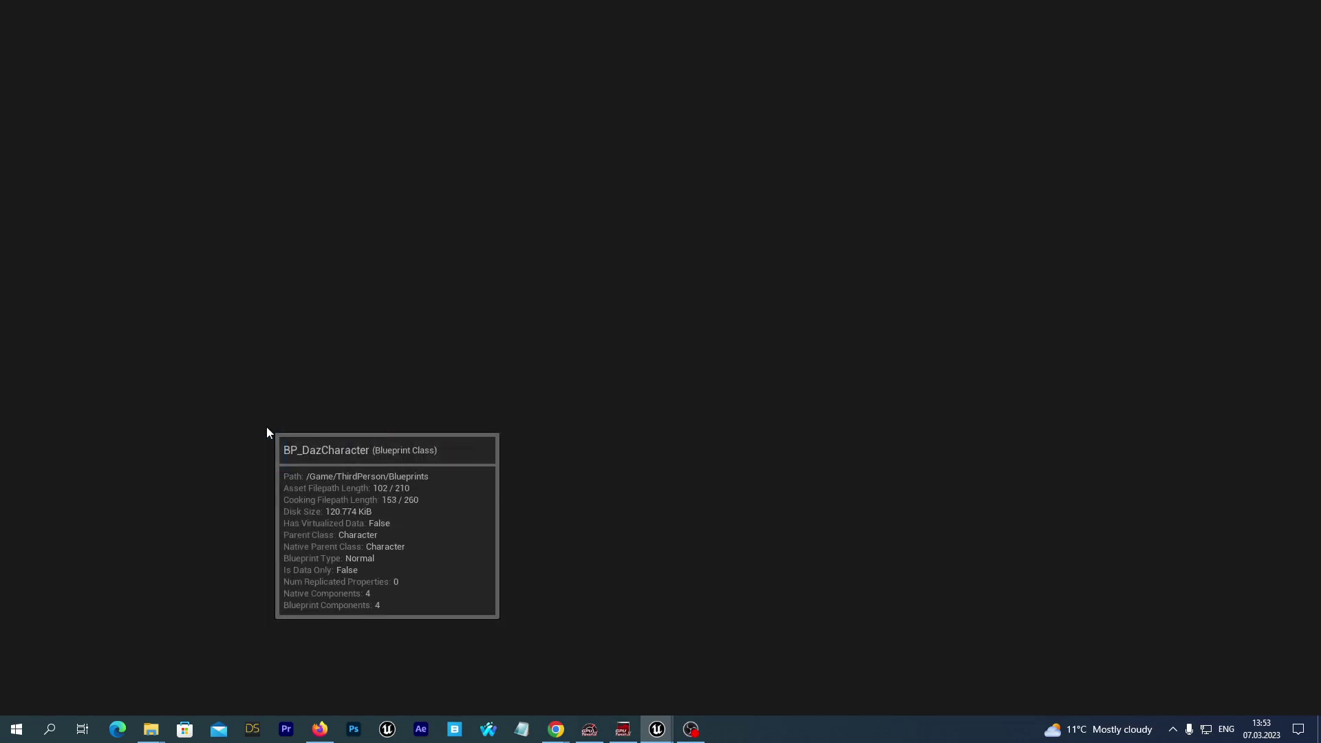